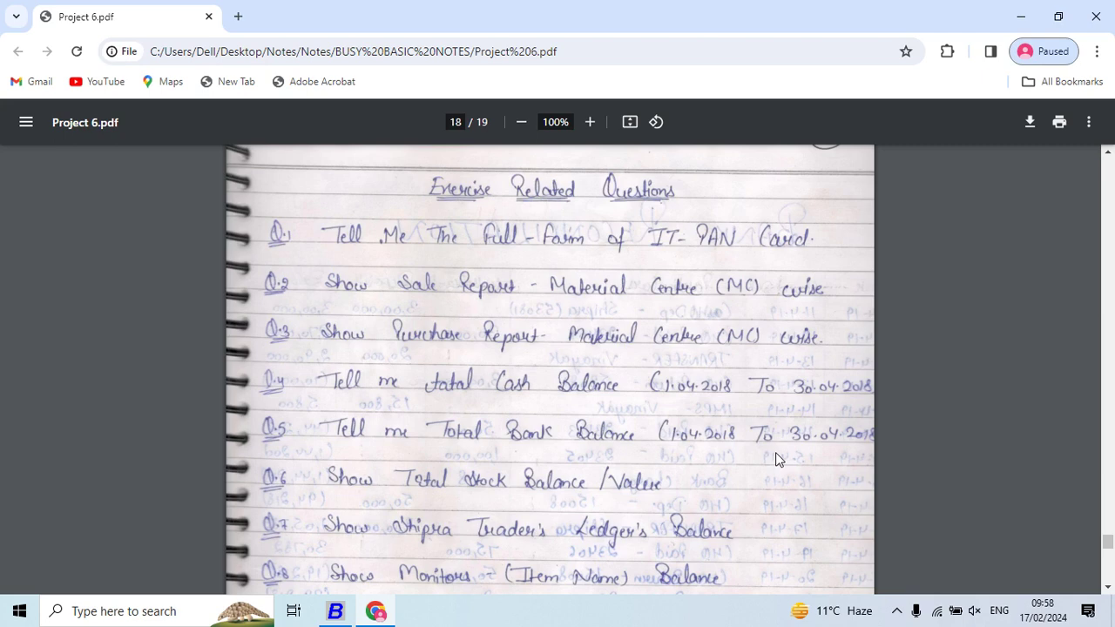
# Read question 2 in Project 6.pdf and switch to Busy to open the sales voucher list for on-screen output.
pyautogui.scroll(-1, 779, 460)
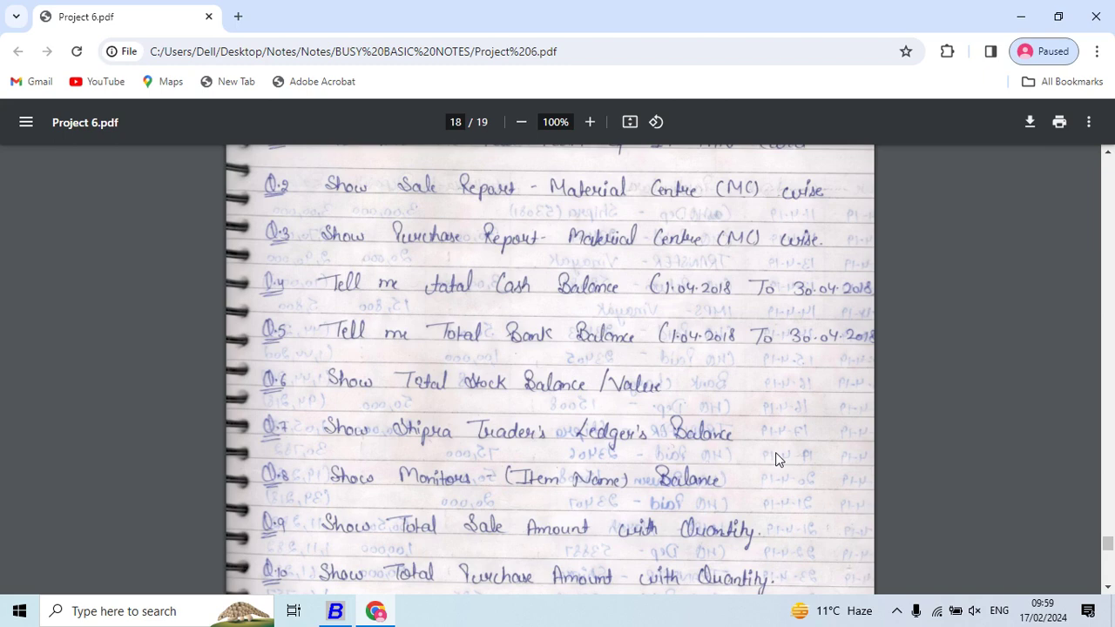
pyautogui.scroll(1, 778, 460)
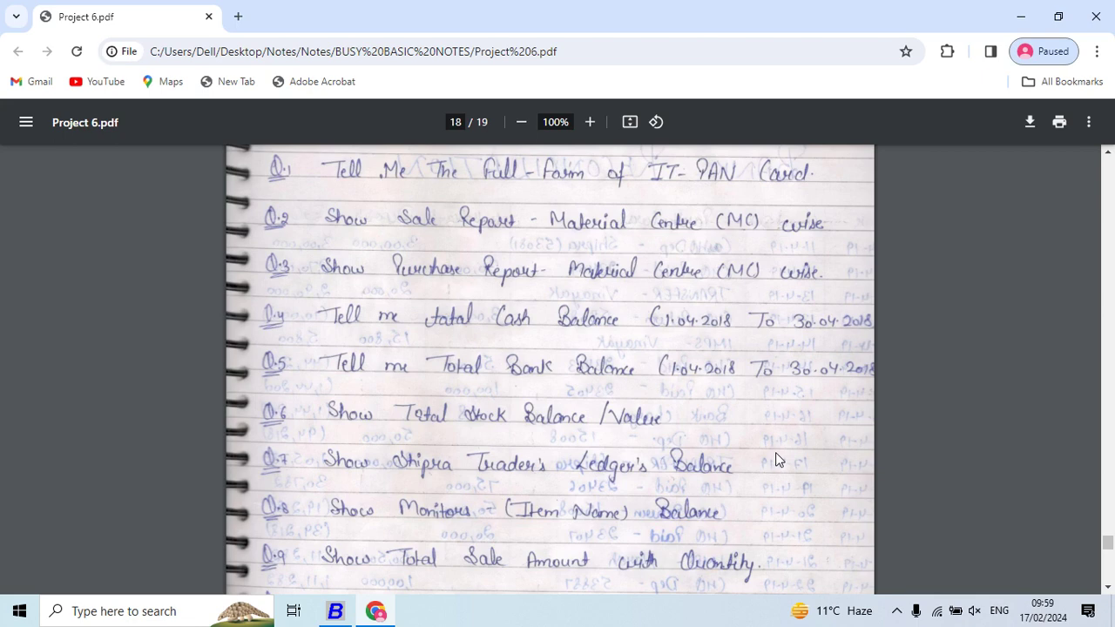
pyautogui.scroll(-1, 778, 461)
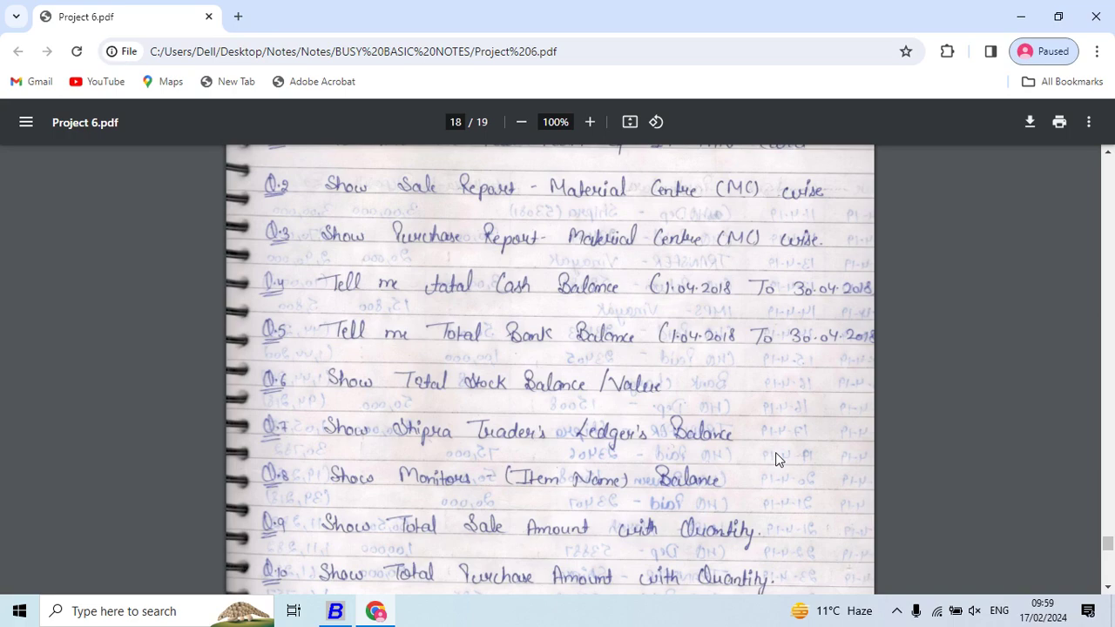
pyautogui.hotkey('alt', 'Tab')
pyautogui.press('Return')
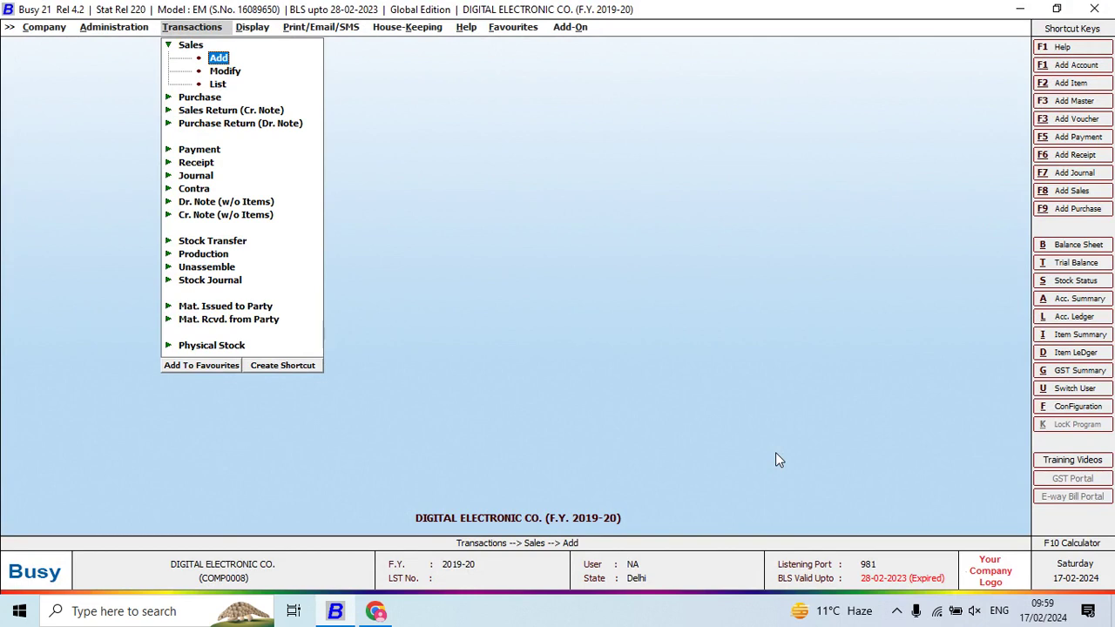
pyautogui.press('Down')
pyautogui.press('Down')
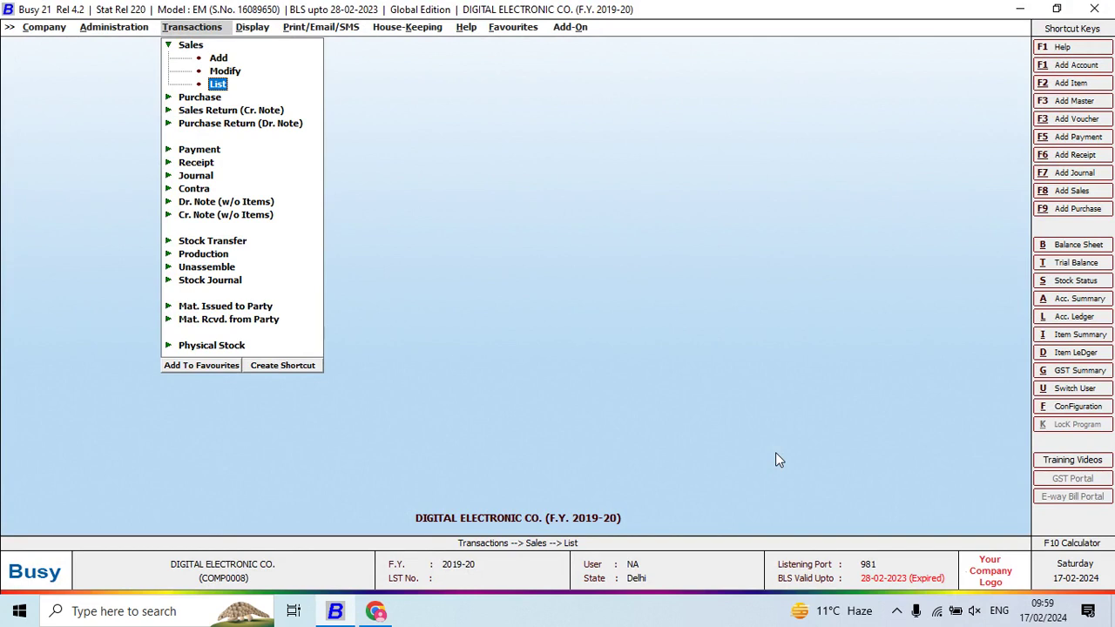
pyautogui.press('Return')
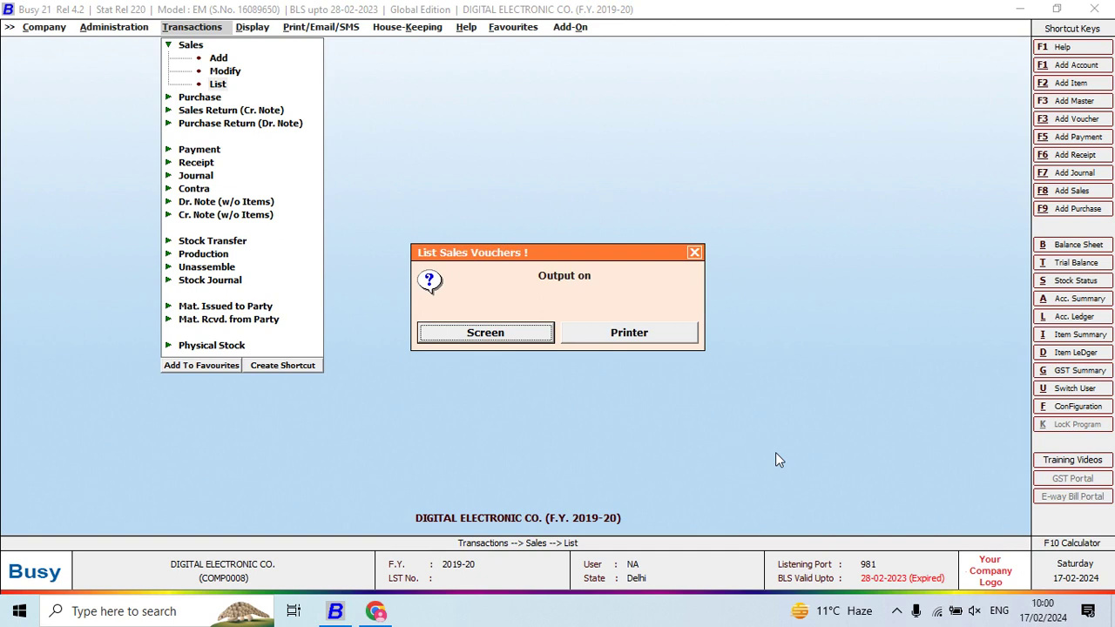
pyautogui.press('Right')
pyautogui.press('Left')
pyautogui.press('Return')
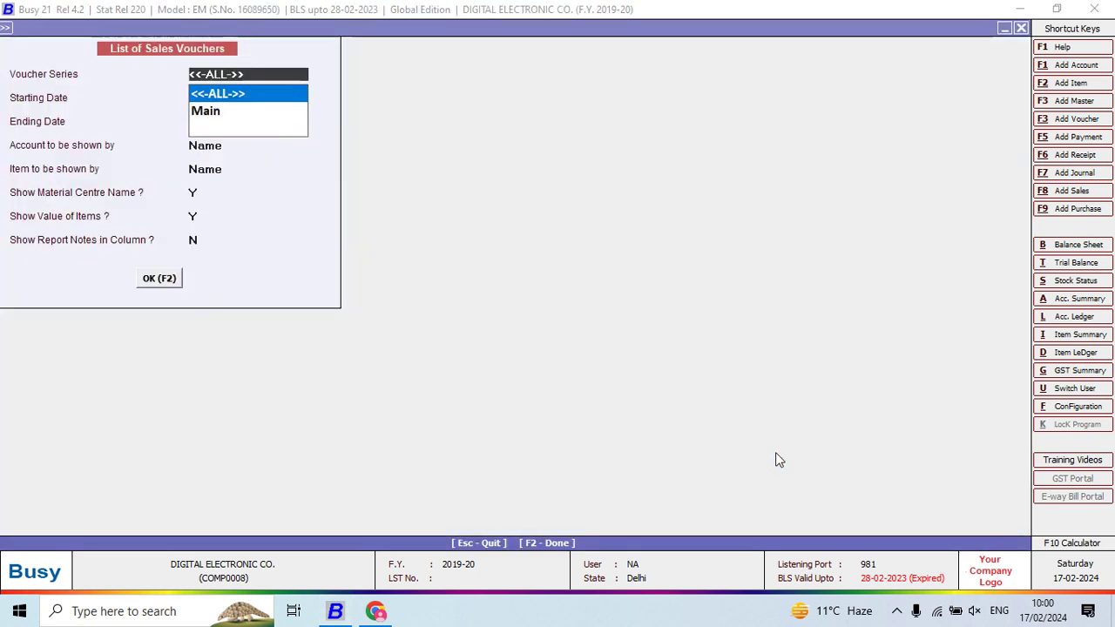
# Generate the sales voucher list for all series from 01-04-2019 to 26-04-2019 with material centres and item values, and widen the Amount column.
pyautogui.press('Return')
pyautogui.press('Return')
pyautogui.press('Return')
pyautogui.press('Return')
pyautogui.press('Return')
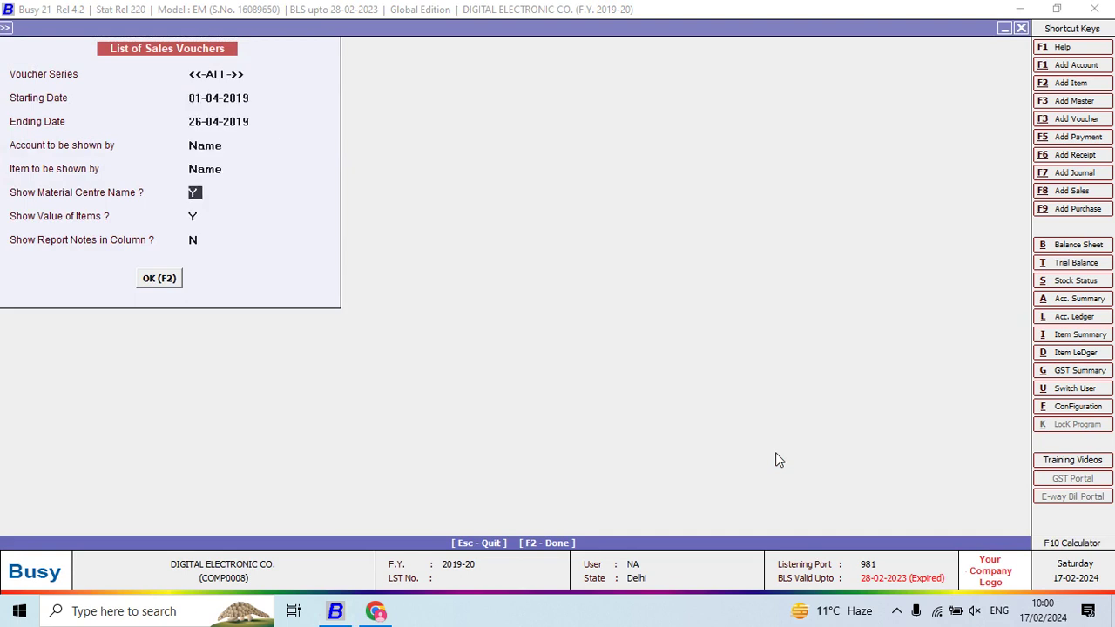
pyautogui.press('Return')
pyautogui.press('Up')
pyautogui.press('Return')
pyautogui.press('Up')
pyautogui.press('Return')
pyautogui.press('Up')
pyautogui.press('Return')
pyautogui.press('Return')
pyautogui.press('Return')
pyautogui.press('Return')
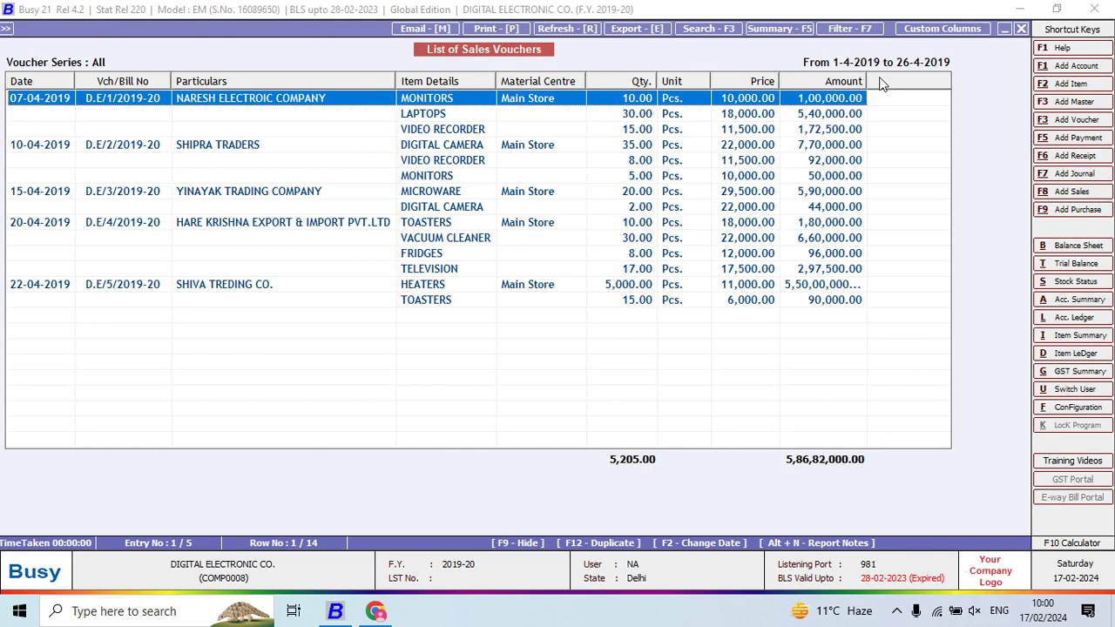
pyautogui.moveTo(867, 81); pyautogui.dragTo(881, 81)
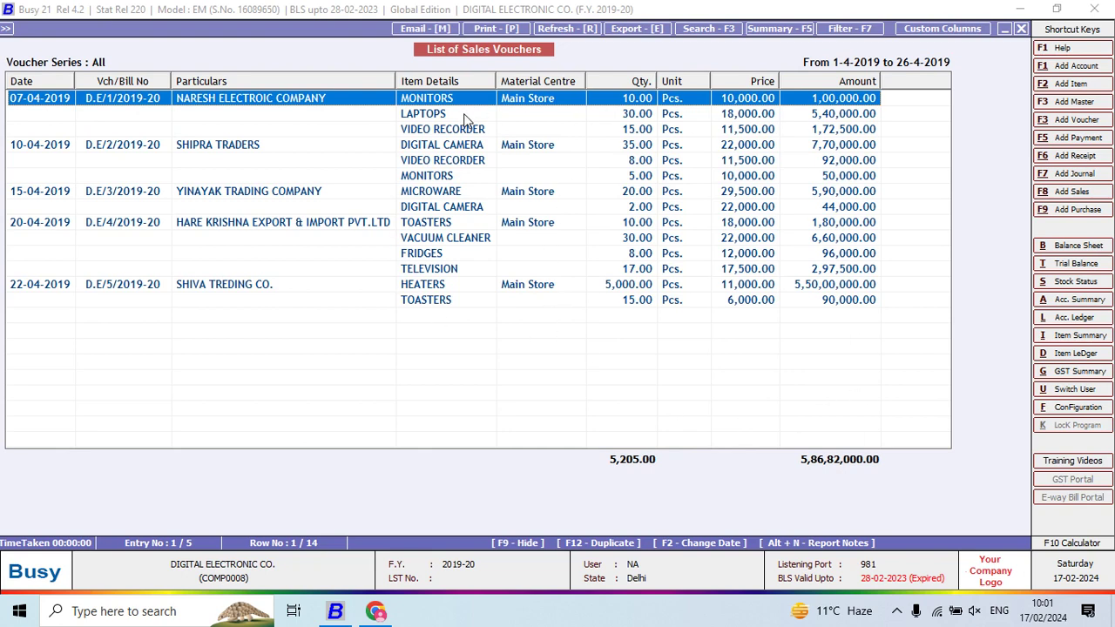
# Export the sales voucher list as a PDF to Desktop\New folder (2)\PROJECT QN & ANS\6.
pyautogui.click(624, 29)
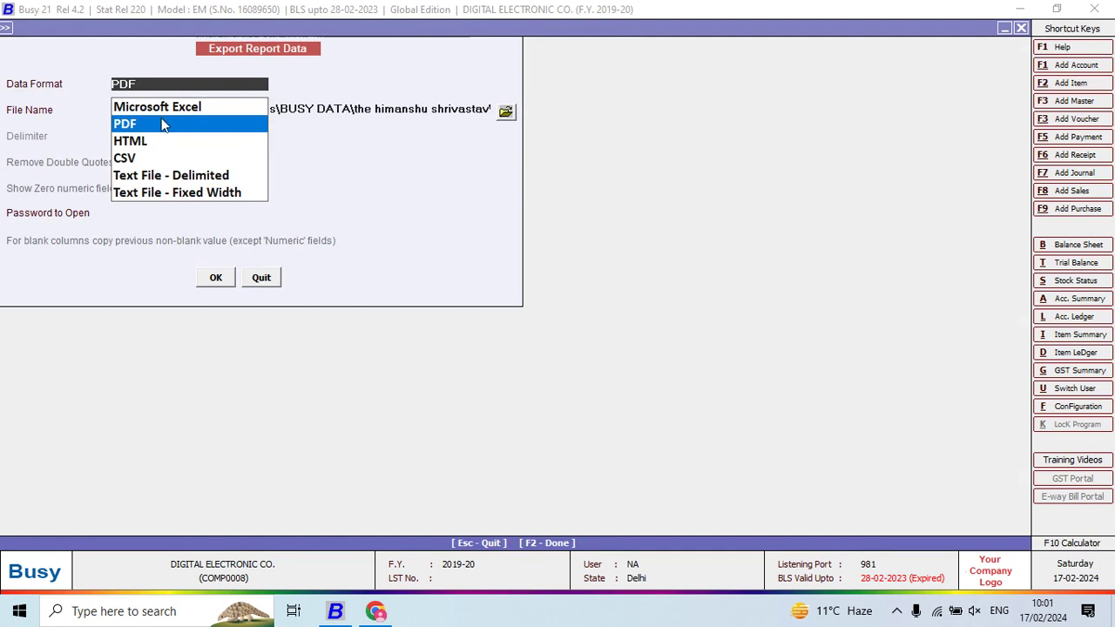
pyautogui.press('Return')
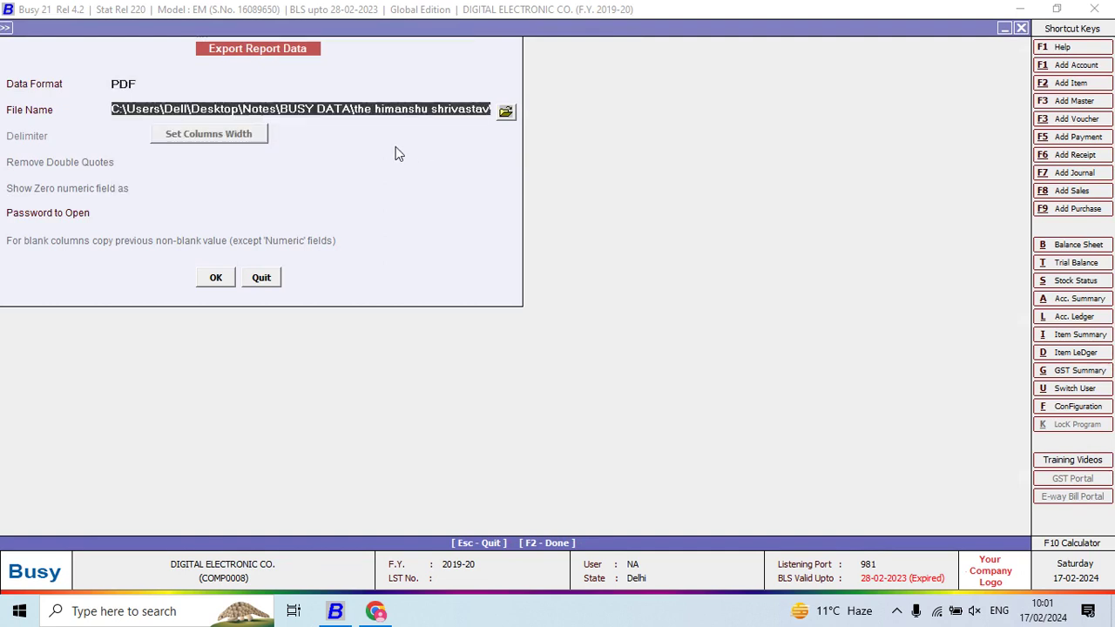
pyautogui.click(505, 113)
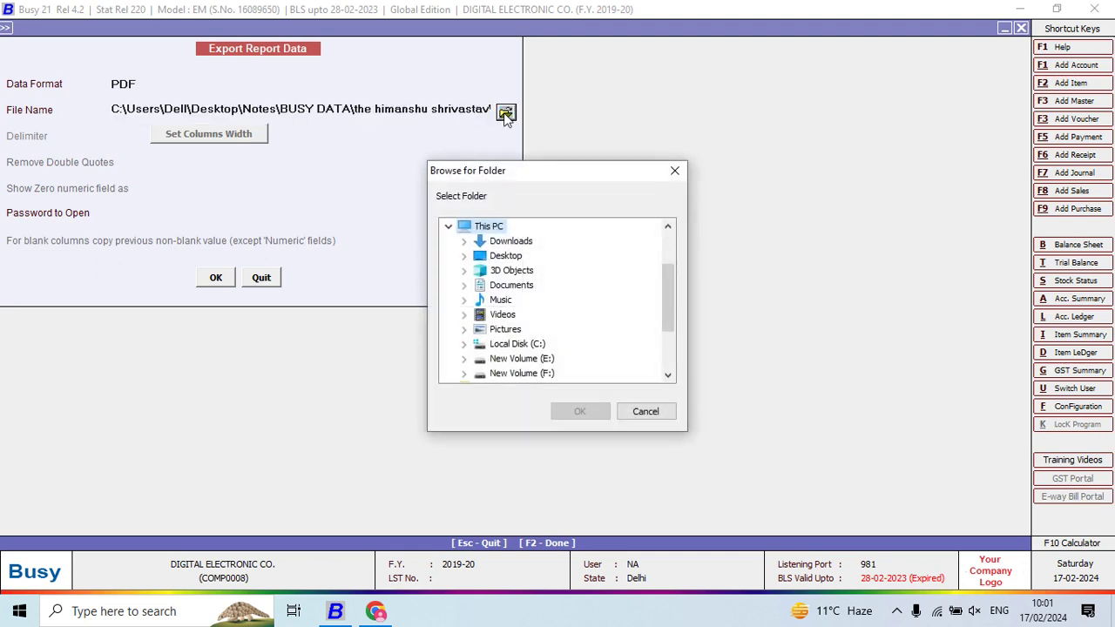
pyautogui.click(465, 256)
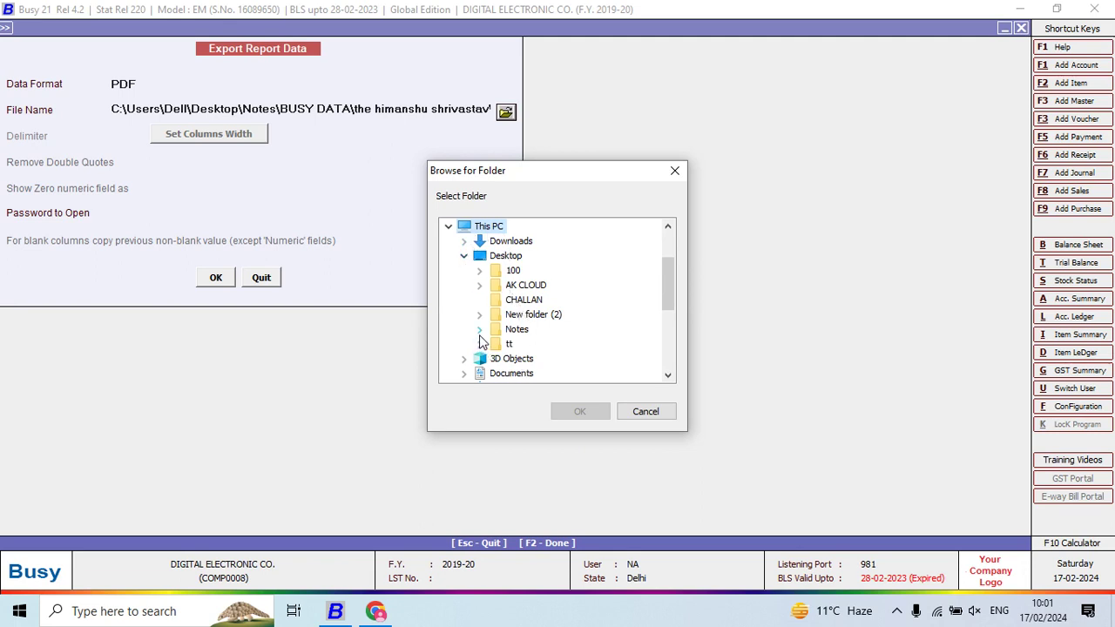
pyautogui.click(466, 259)
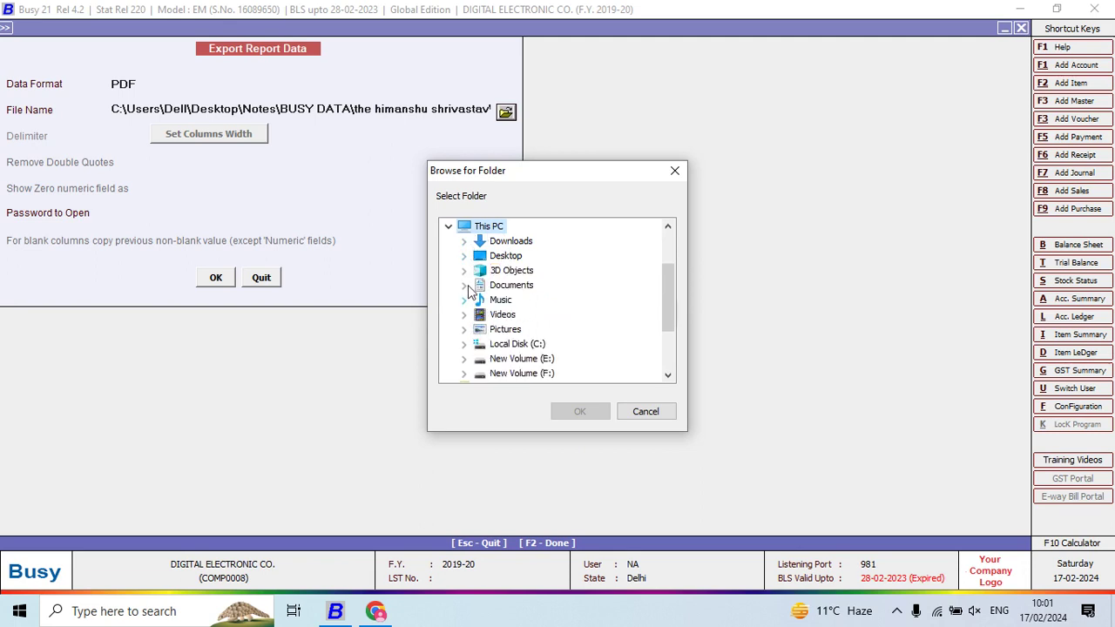
pyautogui.click(465, 258)
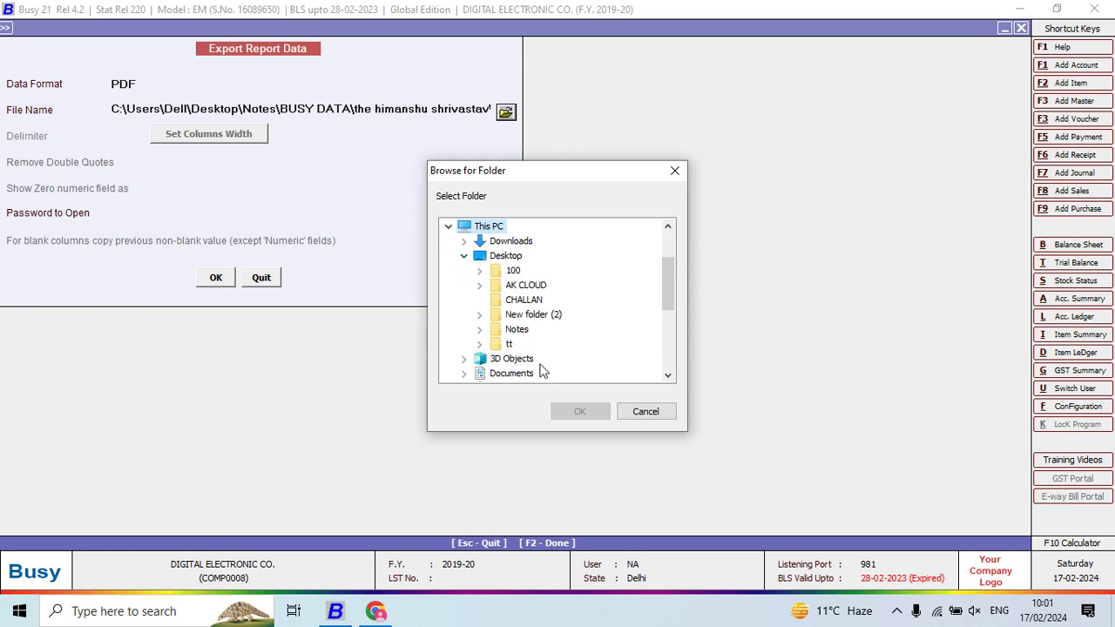
pyautogui.click(479, 314)
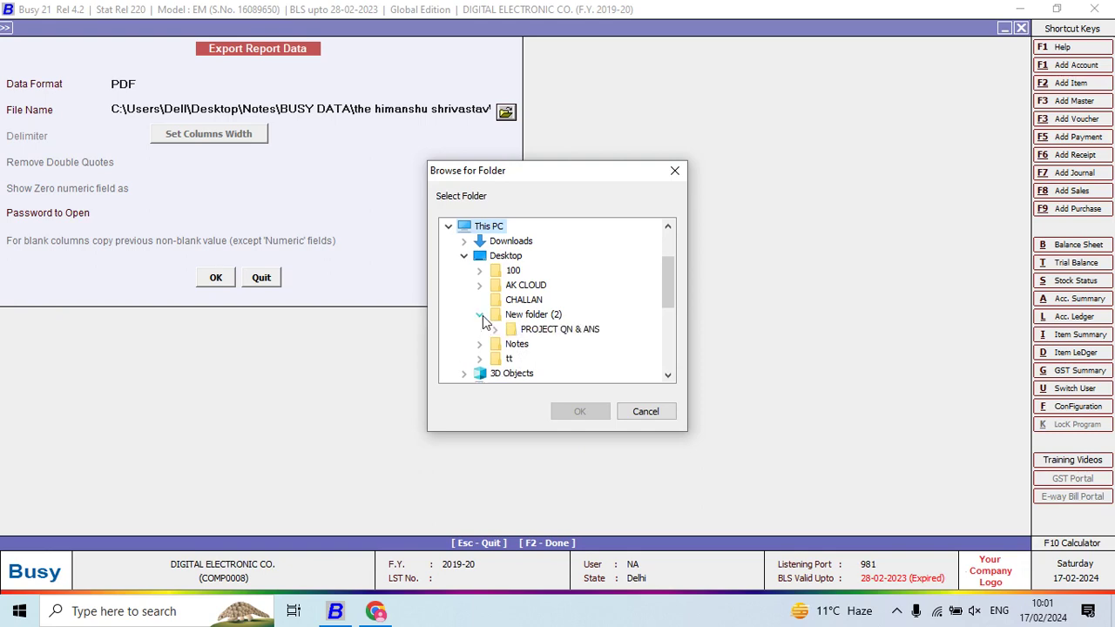
pyautogui.click(495, 330)
pyautogui.click(536, 344)
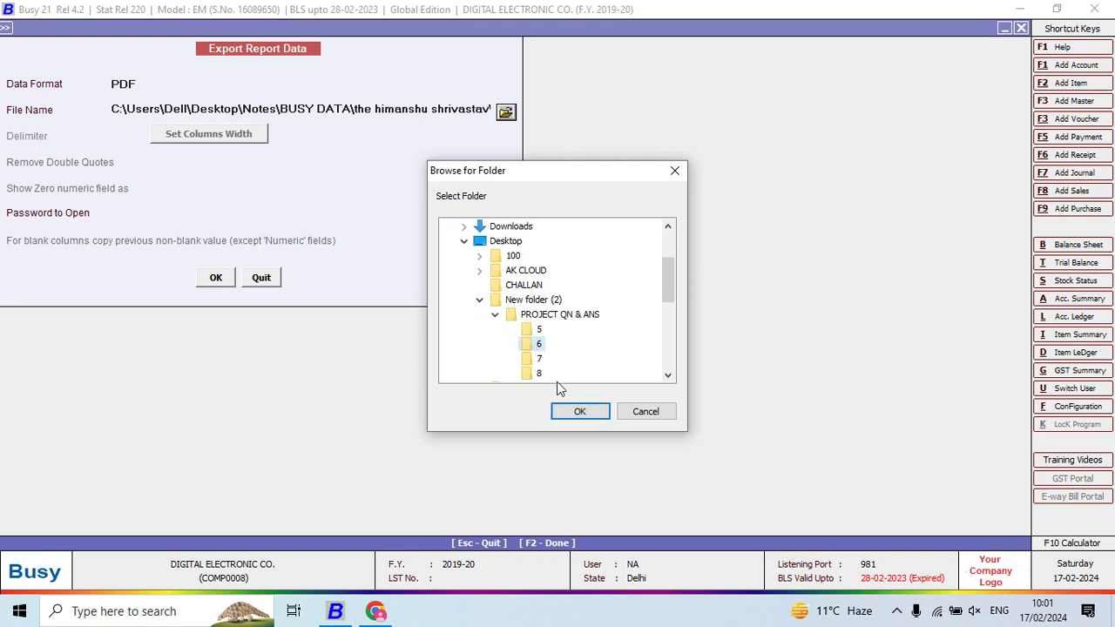
pyautogui.click(562, 409)
pyautogui.click(215, 277)
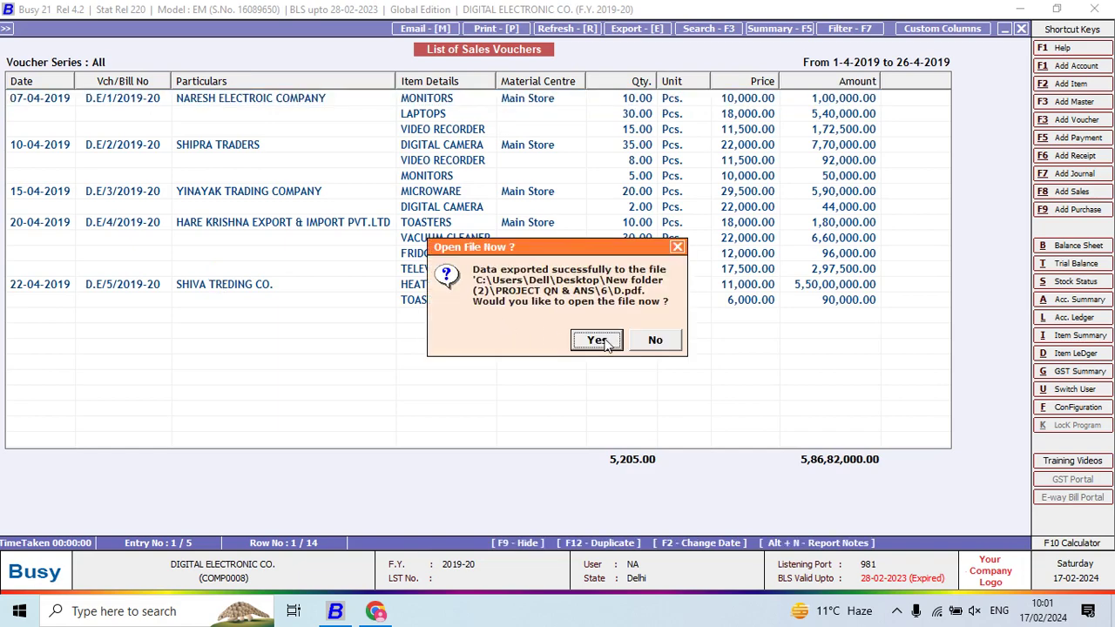
# Open the exported D.pdf to check it, and close it to return to question 3 in Project 6.pdf.
pyautogui.click(605, 342)
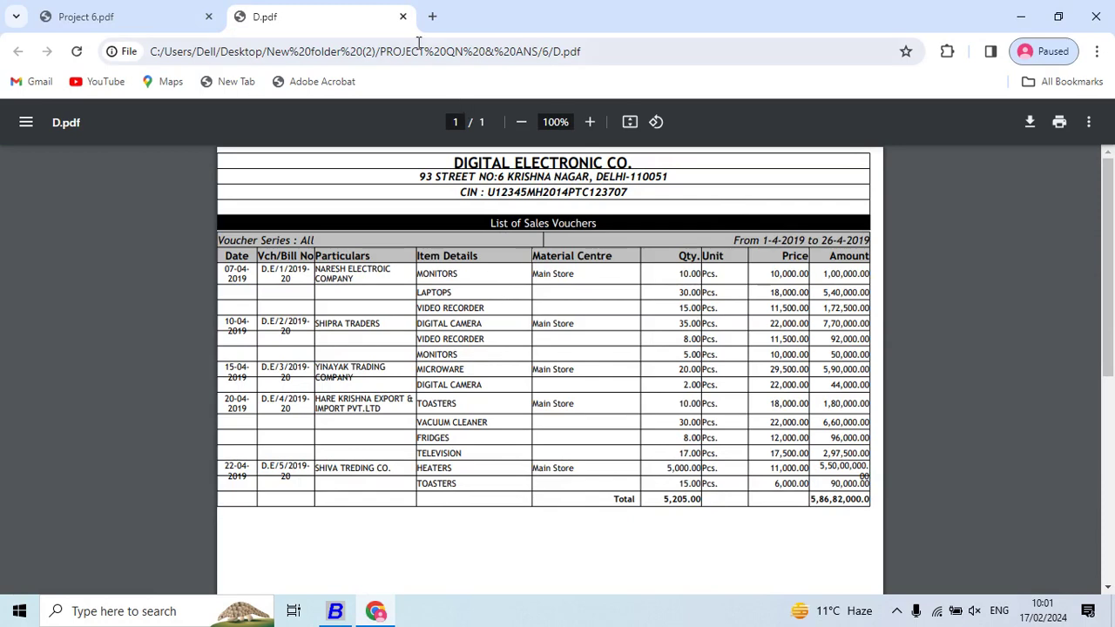
pyautogui.click(403, 18)
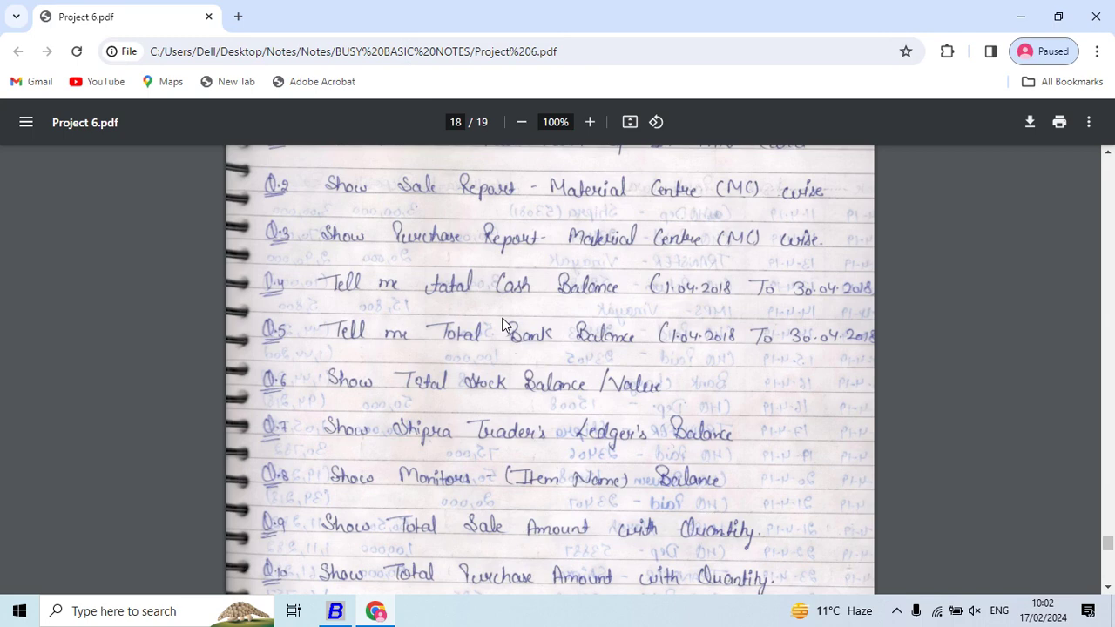
pyautogui.scroll(-1, 503, 325)
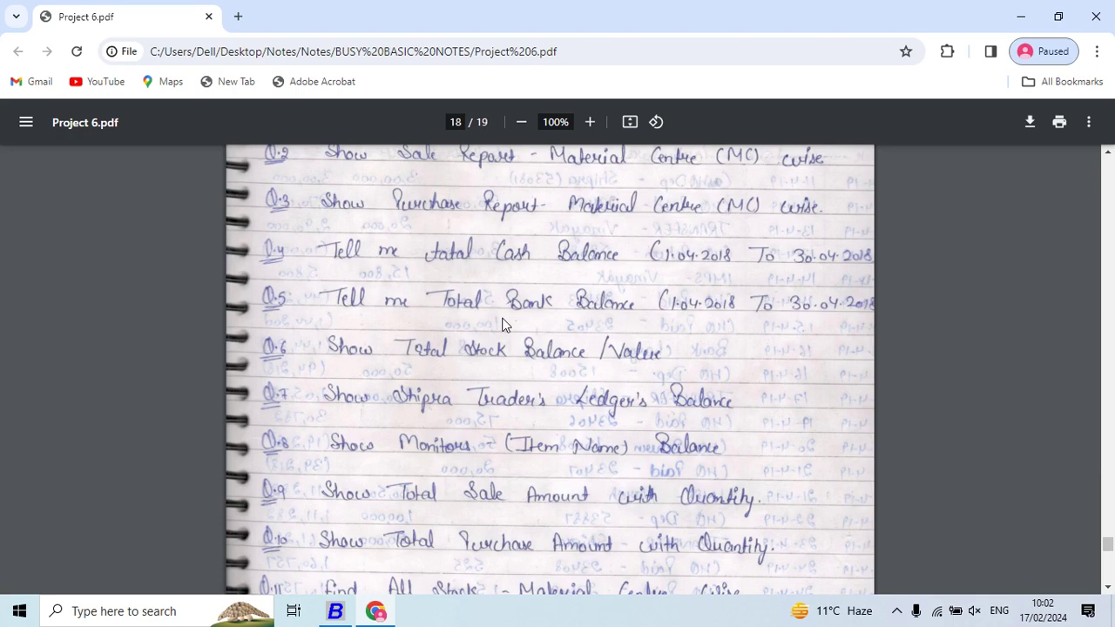
# Switch to Busy, leave the sales voucher report, and open the purchase voucher list for on-screen output.
pyautogui.hotkey('alt', 'Tab')
pyautogui.press('Escape')
pyautogui.press('F2')
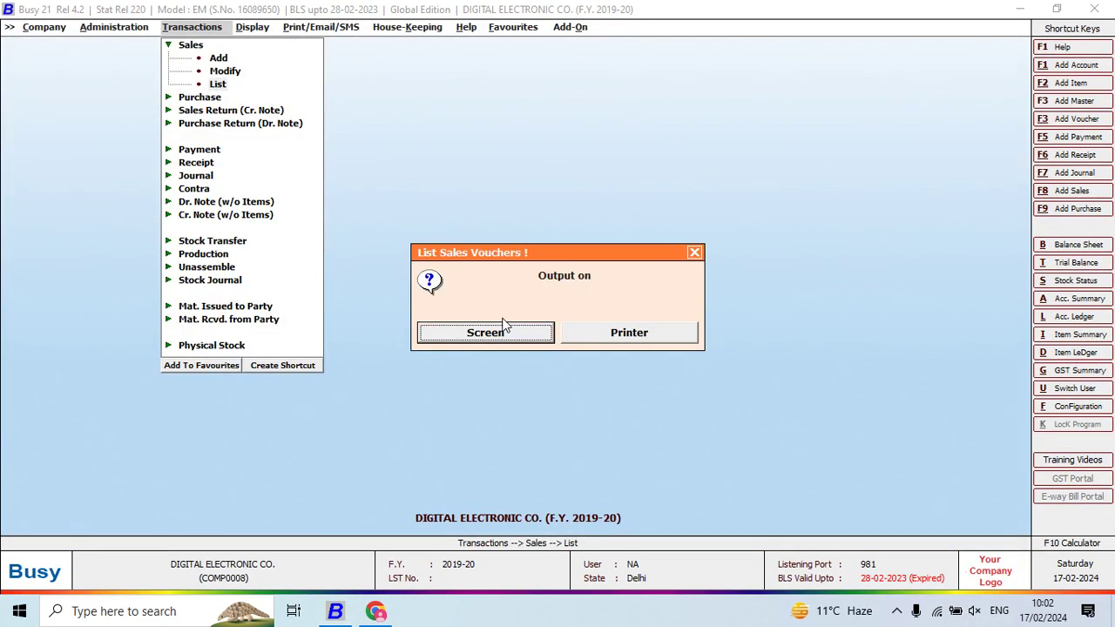
pyautogui.press('Escape')
pyautogui.press('Escape')
pyautogui.press('Down')
pyautogui.press('Return')
pyautogui.press('Down')
pyautogui.press('Down')
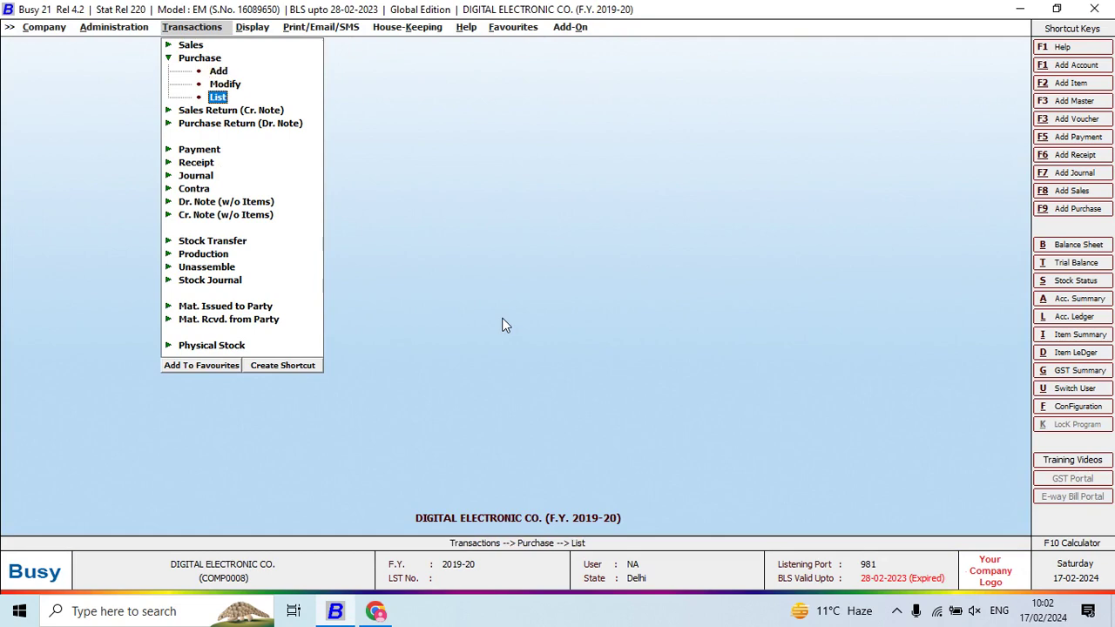
pyautogui.press('Return')
pyautogui.press('Return')
# Generate the purchase voucher list for 01-04-2019 to 26-04-2019, showing names, material centres and item values without report notes.
pyautogui.press('Return')
pyautogui.press('Return')
pyautogui.press('Return')
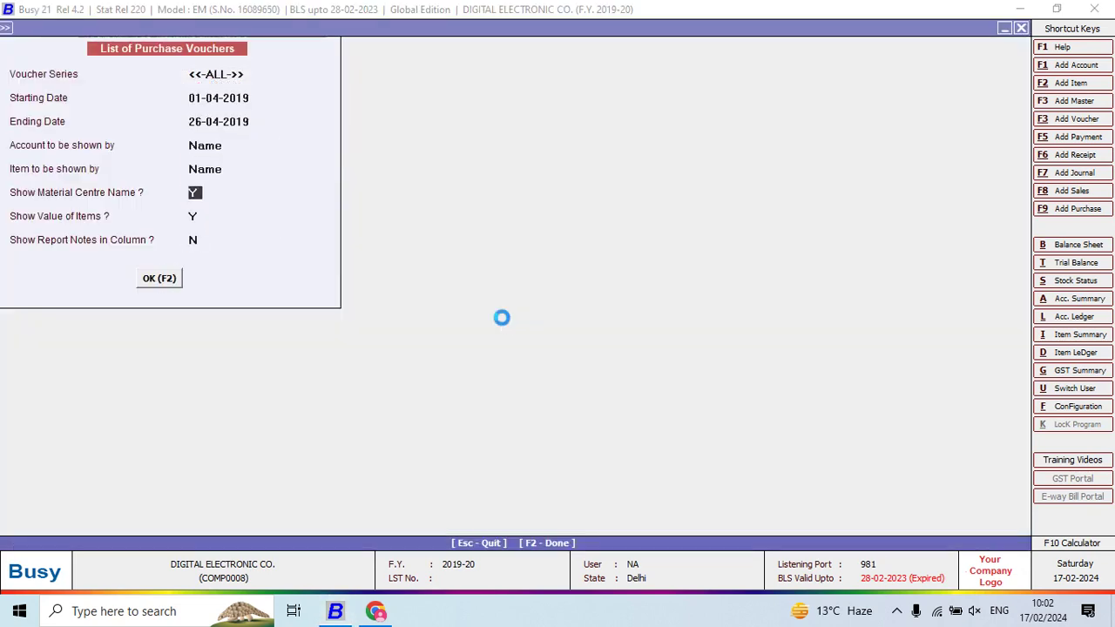
pyautogui.press('Return')
pyautogui.press('Return')
pyautogui.press('Return')
pyautogui.press('F2')
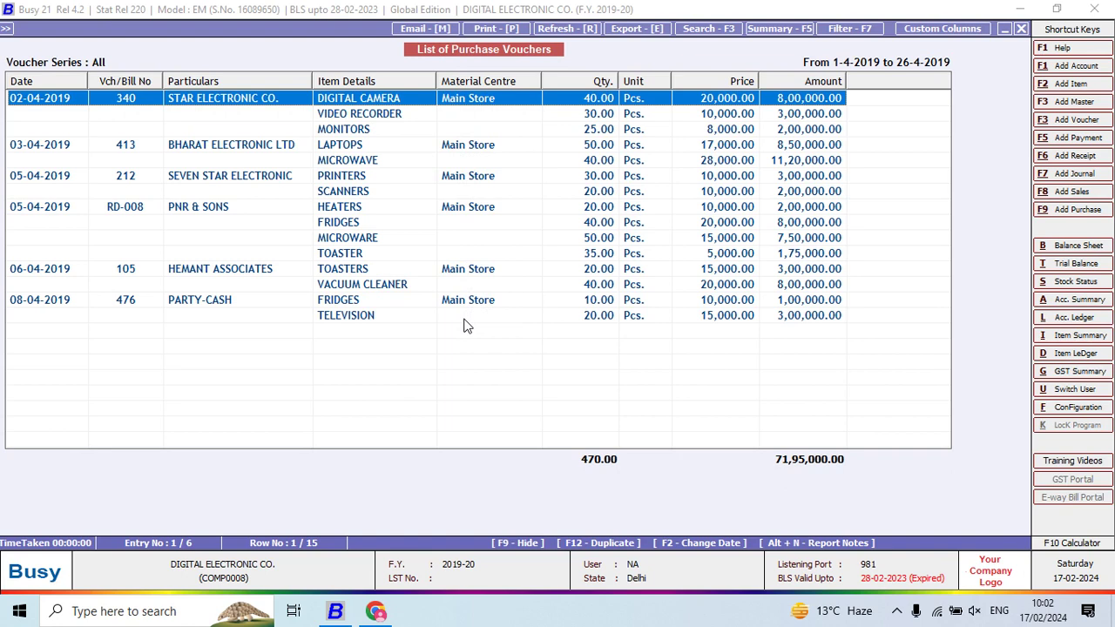
# Examine the purchase voucher rows and their material centres from the first entry down to the 08-04-2019 voucher.
pyautogui.press('Down')
pyautogui.press('Down')
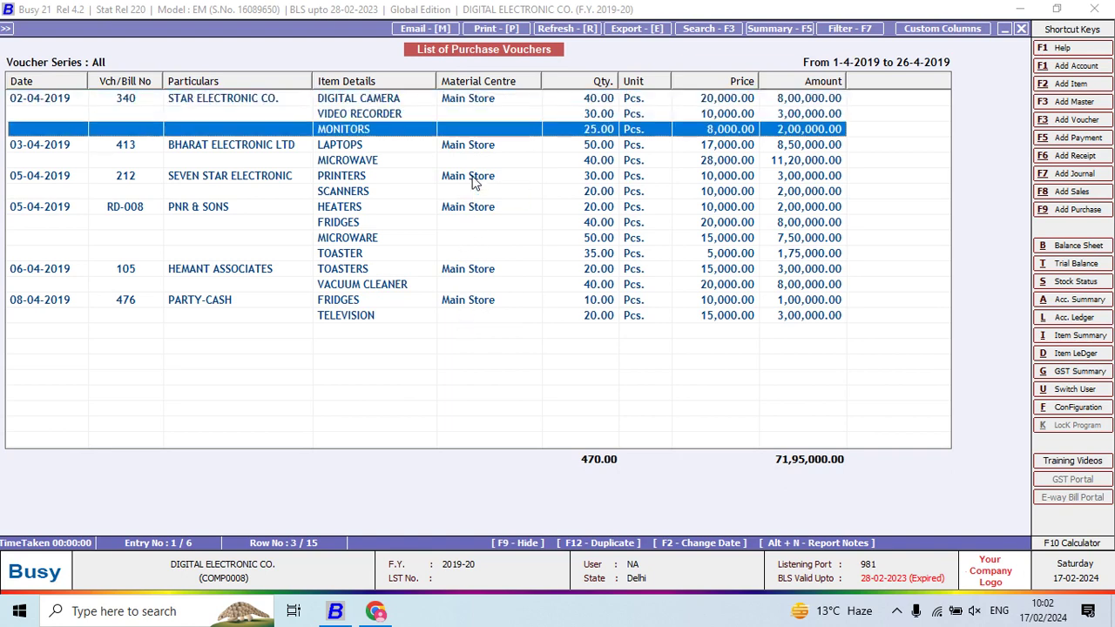
pyautogui.press('Down')
pyautogui.press('Down')
pyautogui.press('Down')
pyautogui.press('Down')
pyautogui.press('Down')
pyautogui.press('Down')
pyautogui.press('Down')
pyautogui.press('Down')
pyautogui.press('Down')
pyautogui.press('Down')
pyautogui.press('Down')
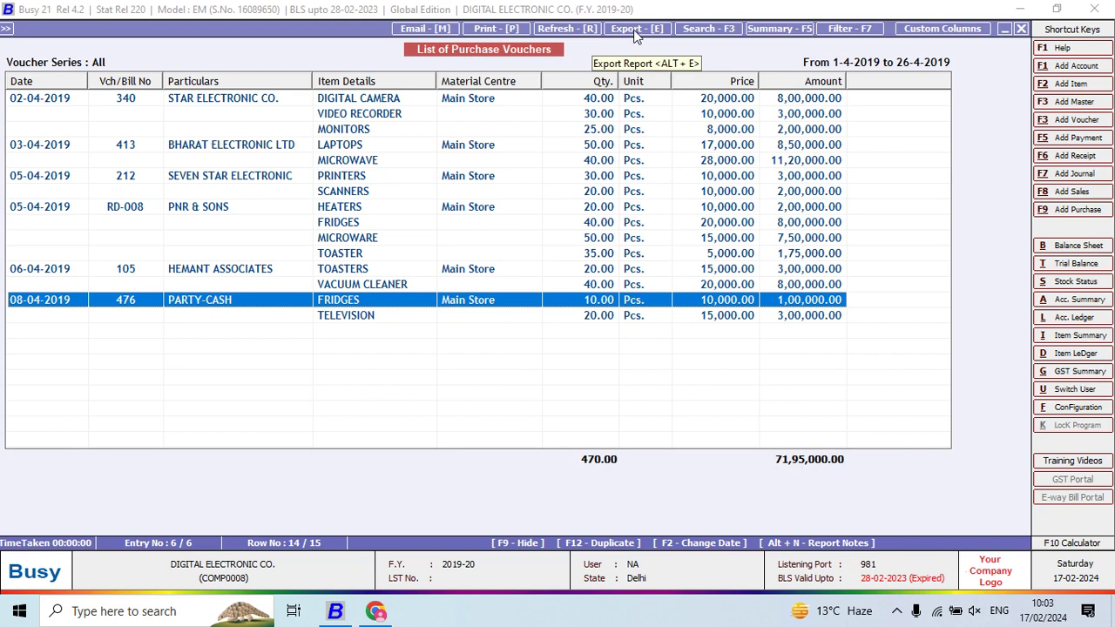
pyautogui.click(491, 98)
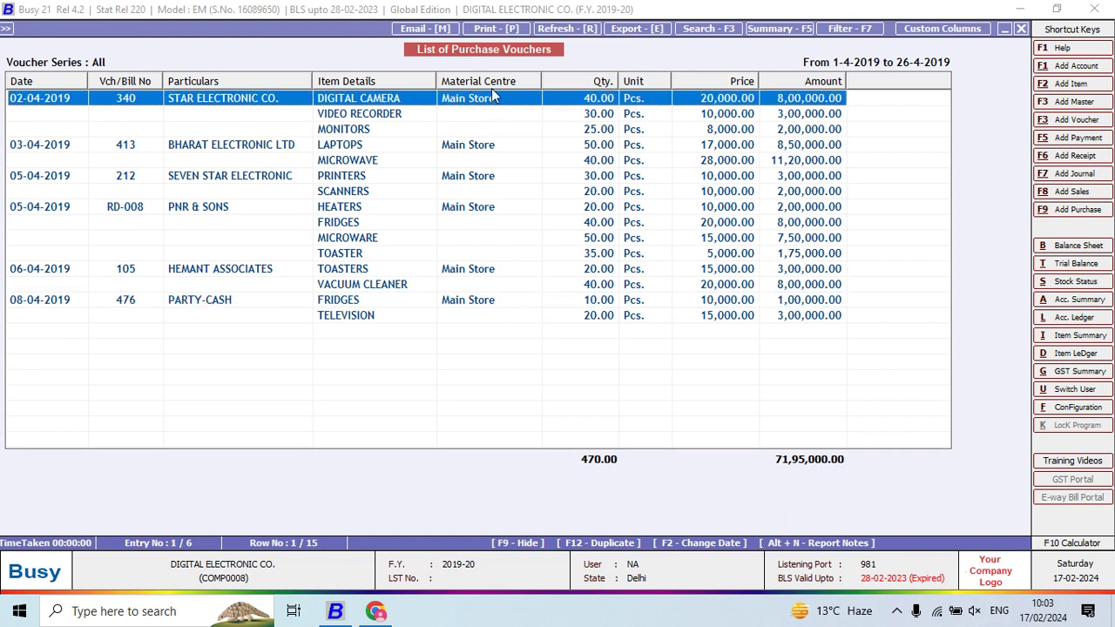
pyautogui.click(513, 32)
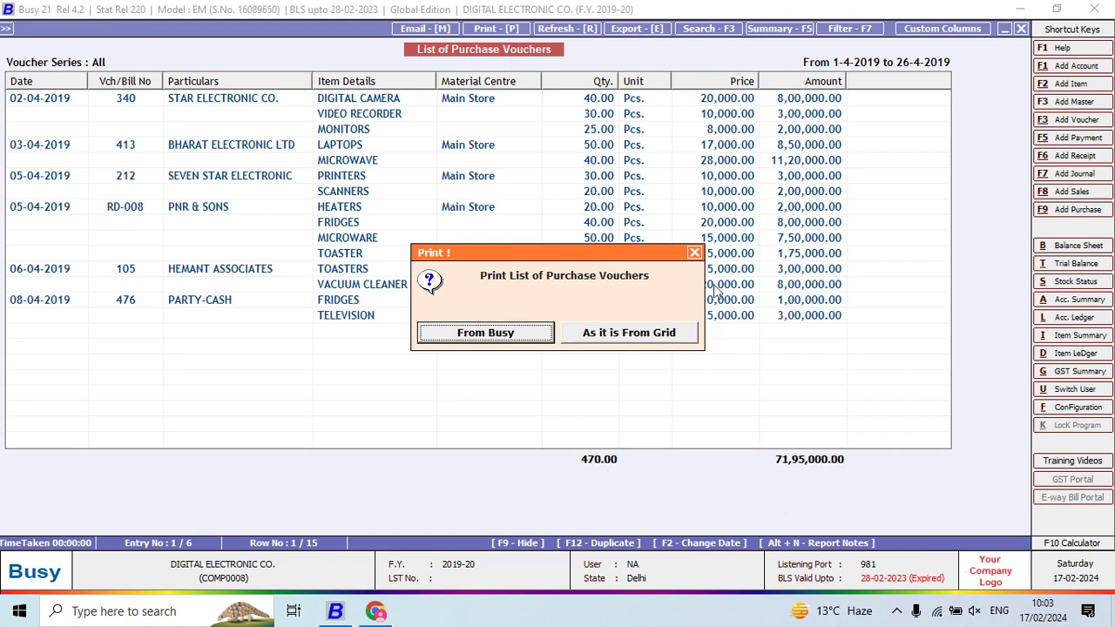
pyautogui.press('Escape')
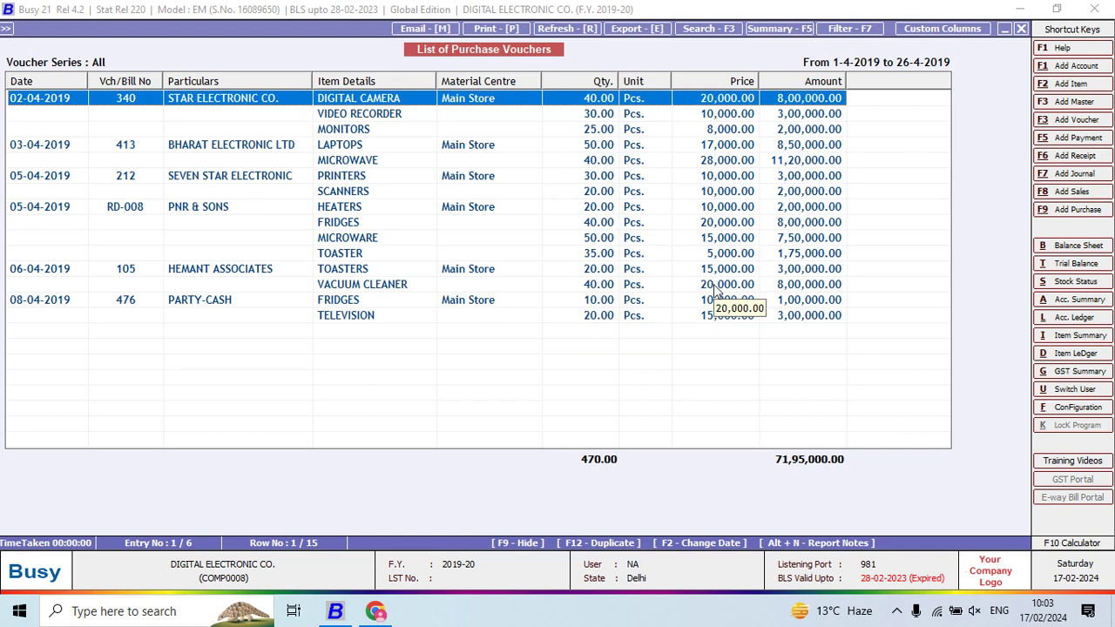
pyautogui.hotkey('alt', 'e')
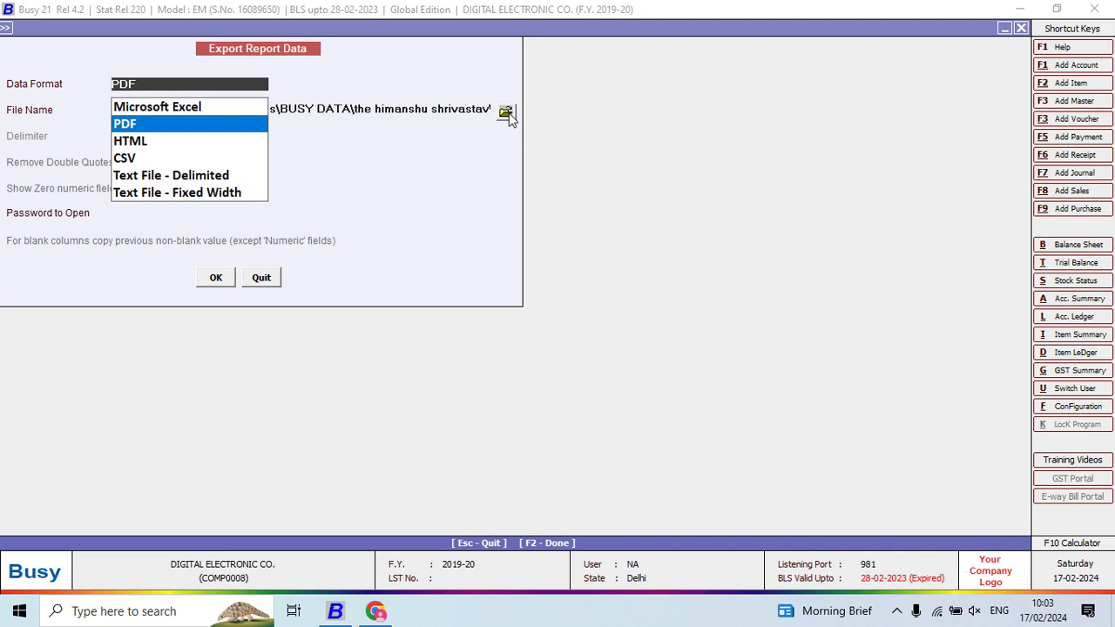
pyautogui.press('Escape')
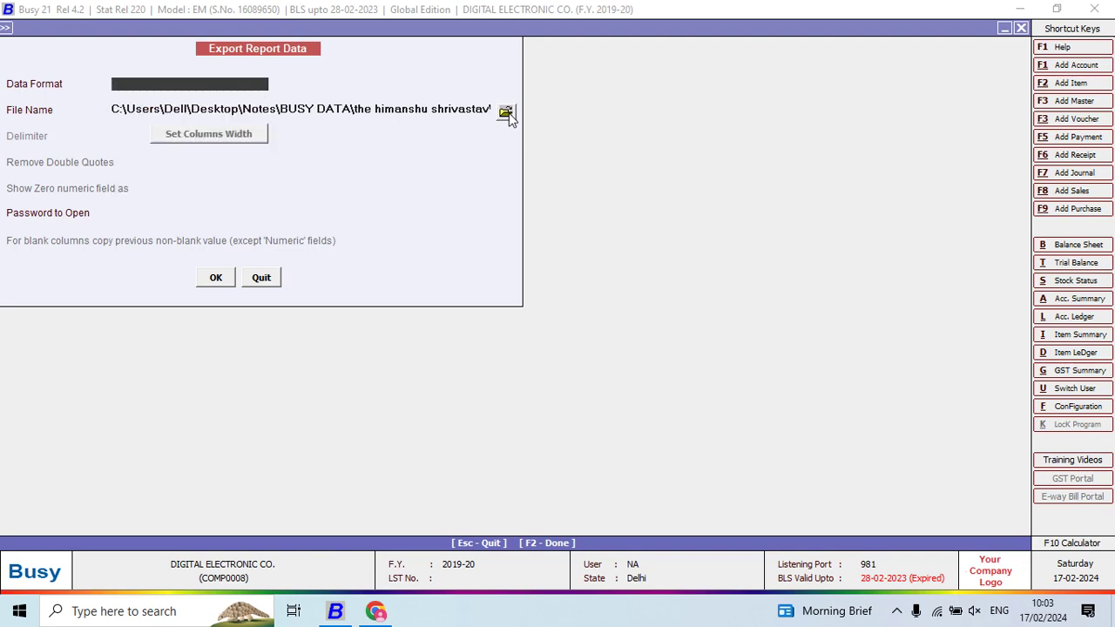
pyautogui.press('Escape')
# Switch to Project 6.pdf in Chrome and bring up question 4 about the total cash balance.
pyautogui.hotkey('alt', 'Tab')
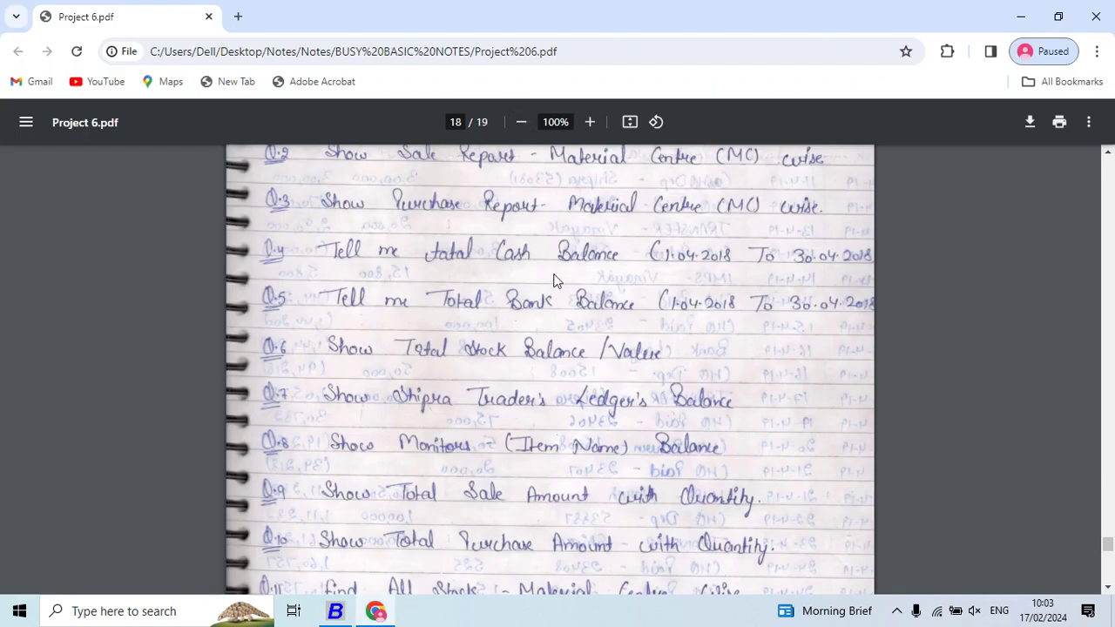
pyautogui.scroll(-1, 555, 279)
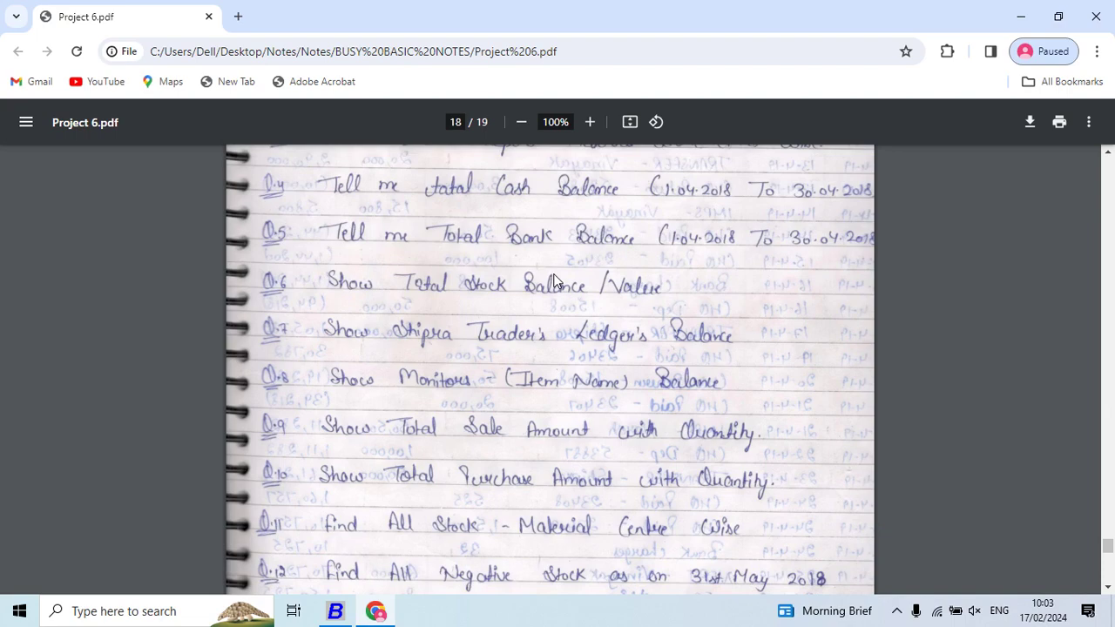
# Switch to Busy and generate the account ledger for Cash from 01-04-2019 to 26-04-2019 with bank instrument details shown.
pyautogui.hotkey('alt', 'Tab')
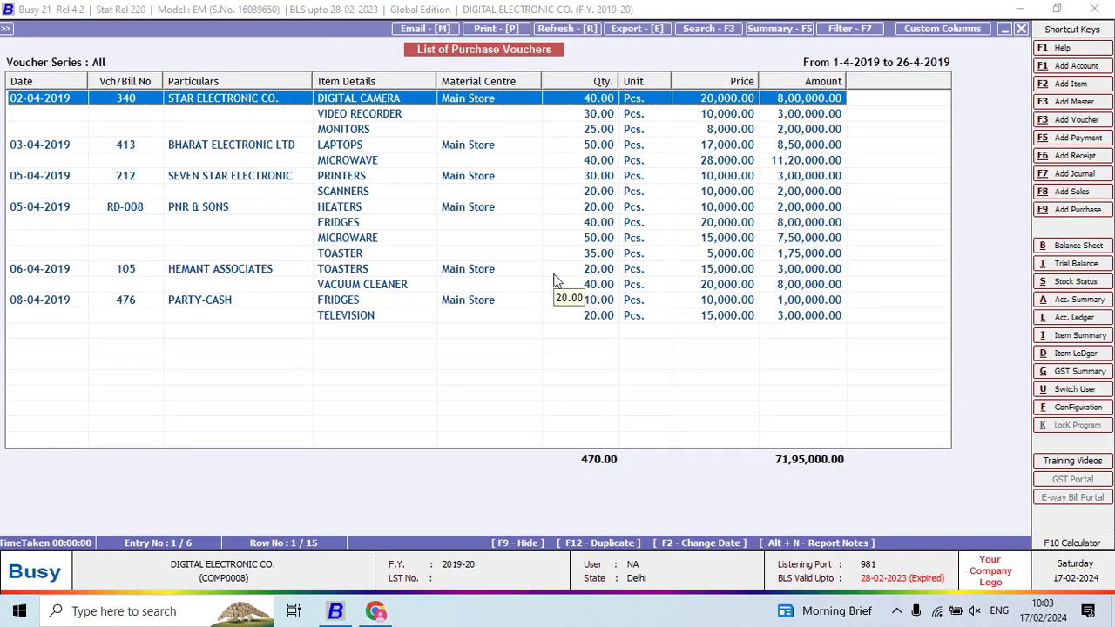
pyautogui.hotkey('alt', 'l')
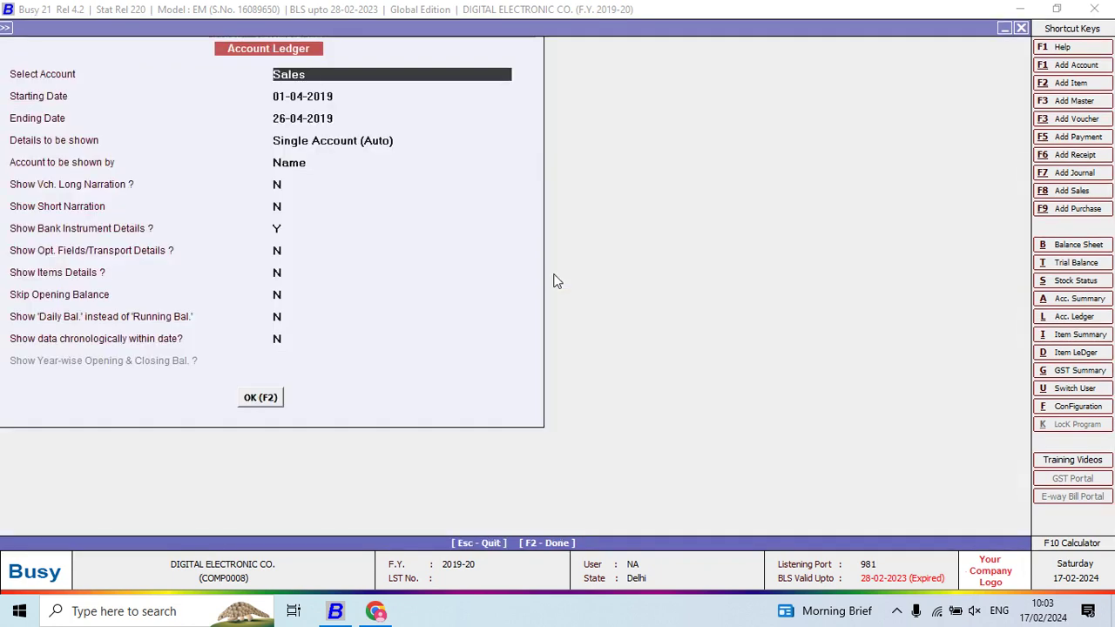
pyautogui.write('cas')
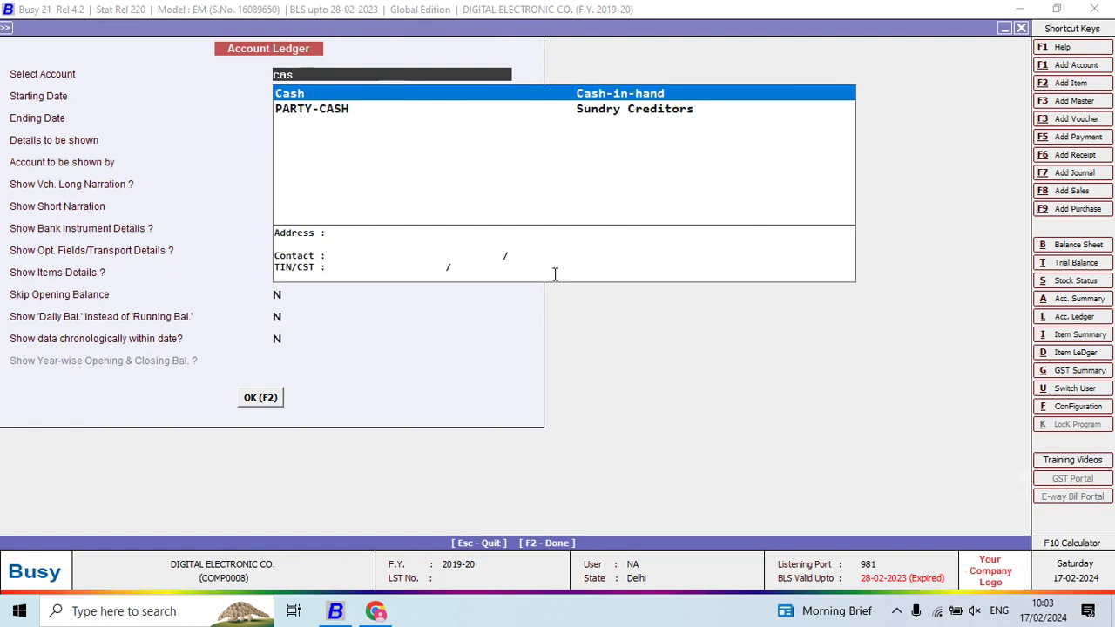
pyautogui.press('Return')
pyautogui.press('Return')
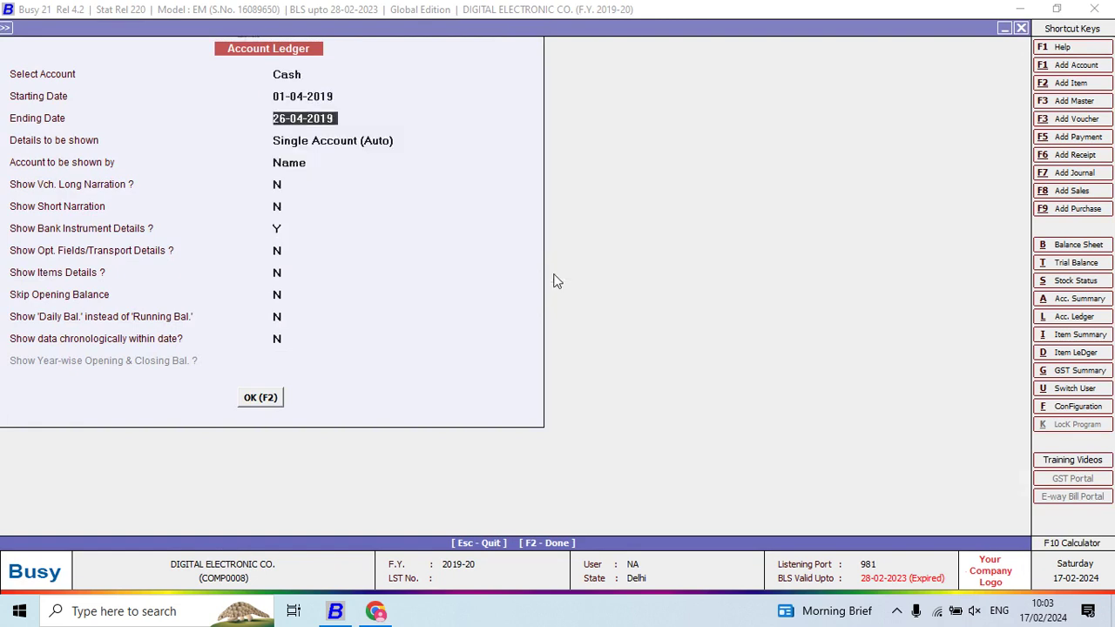
pyautogui.press('Return')
pyautogui.press('Return')
pyautogui.press('Return')
pyautogui.press('Return')
pyautogui.press('Return')
pyautogui.press('Return')
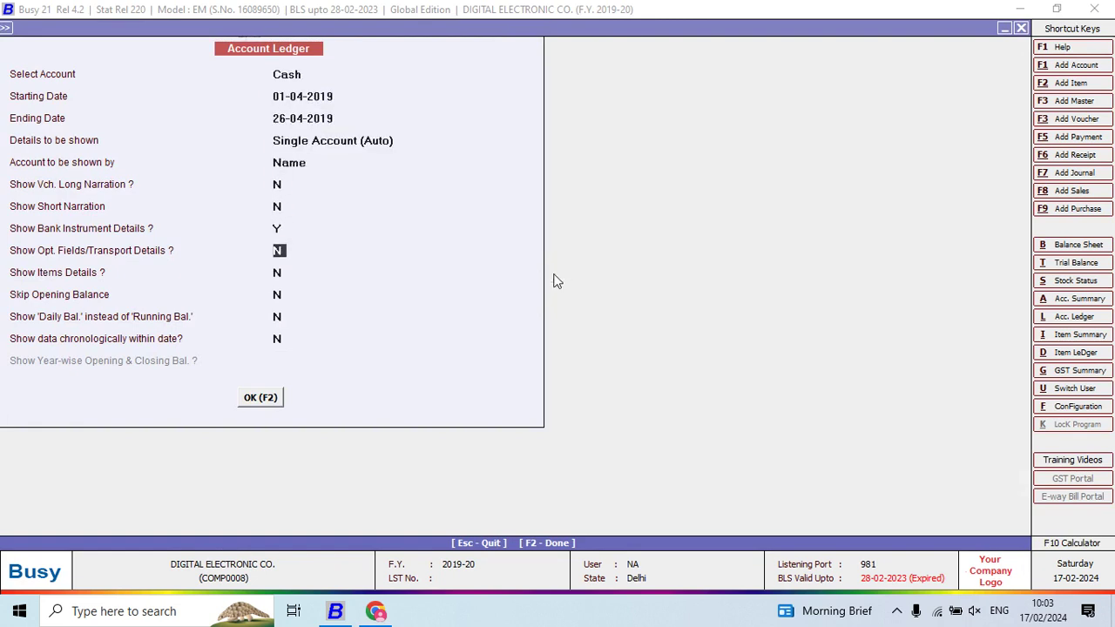
pyautogui.press('F2')
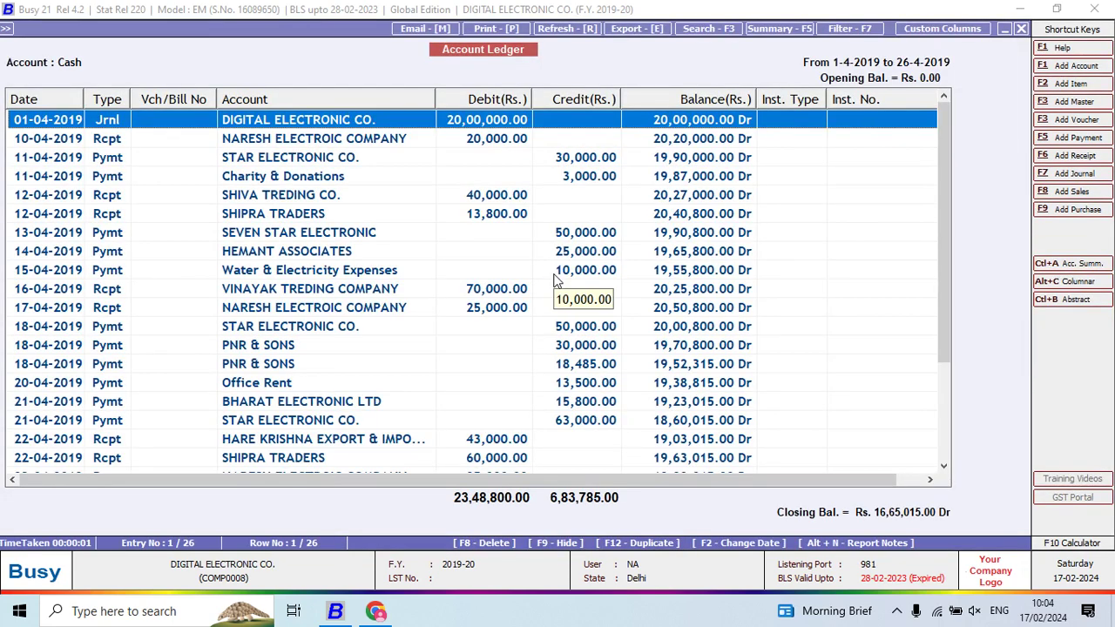
# Examine the Cash ledger entries down to the last 26-04-2019 payment and its closing balance, widening the account column slightly.
pyautogui.press('Down')
pyautogui.press('Down')
pyautogui.press('Down')
pyautogui.press('Down')
pyautogui.press('Down')
pyautogui.press('Down')
pyautogui.press('Down')
pyautogui.press('Down')
pyautogui.press('Down')
pyautogui.press('Down')
pyautogui.press('Down')
pyautogui.press('Down')
pyautogui.press('Down')
pyautogui.press('Down')
pyautogui.press('Down')
pyautogui.press('Down')
pyautogui.press('Down')
pyautogui.press('Down')
pyautogui.press('Down')
pyautogui.press('Down')
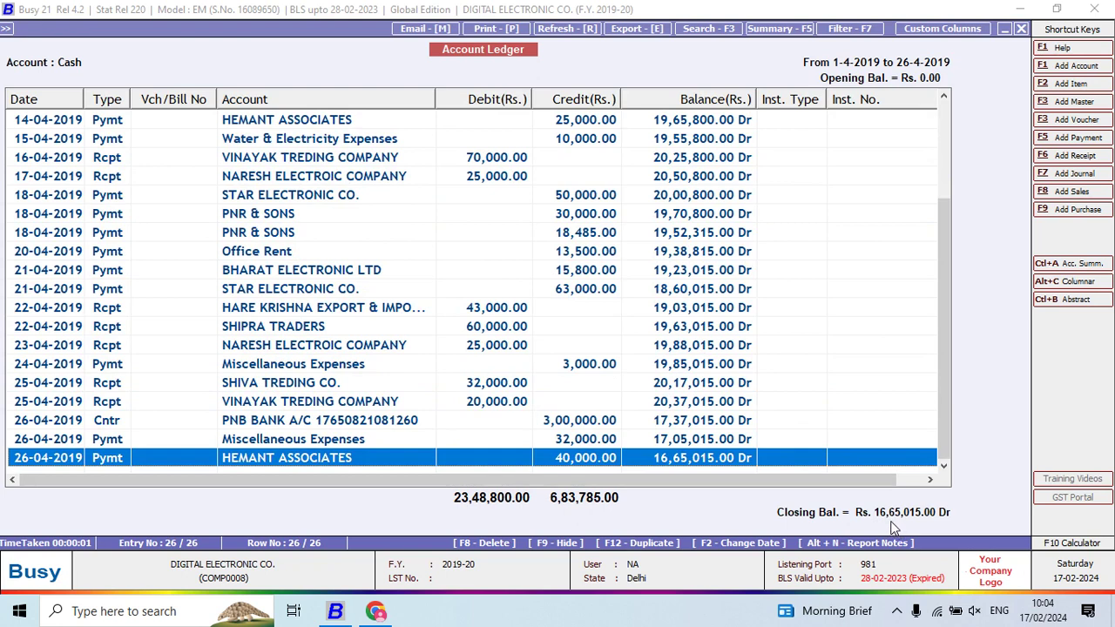
pyautogui.moveTo(436, 98); pyautogui.dragTo(452, 98)
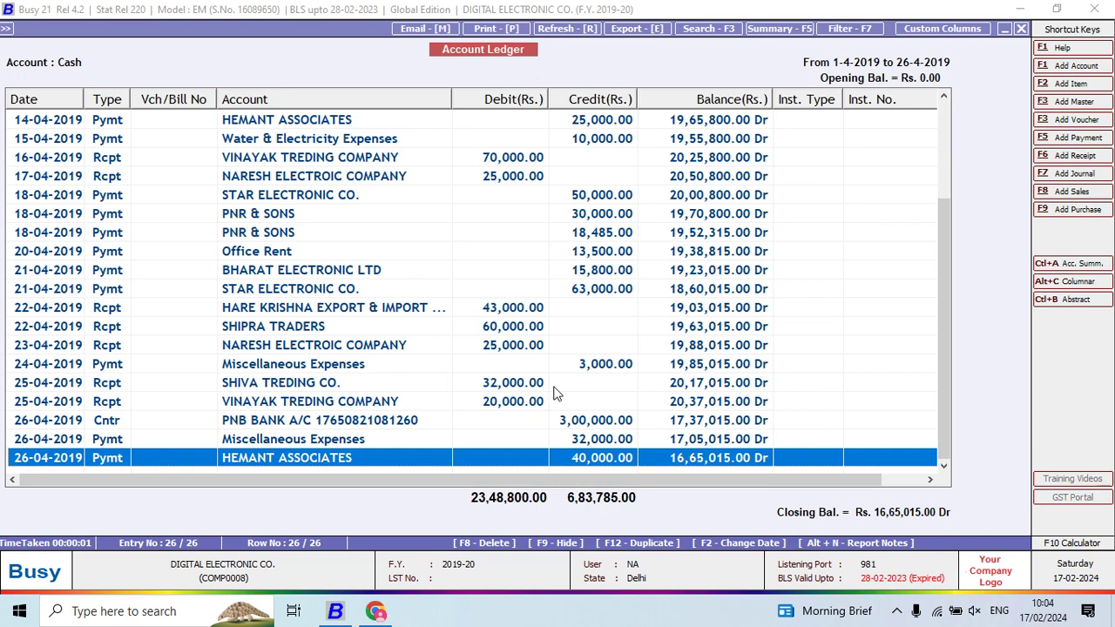
pyautogui.hotkey('alt', 'e')
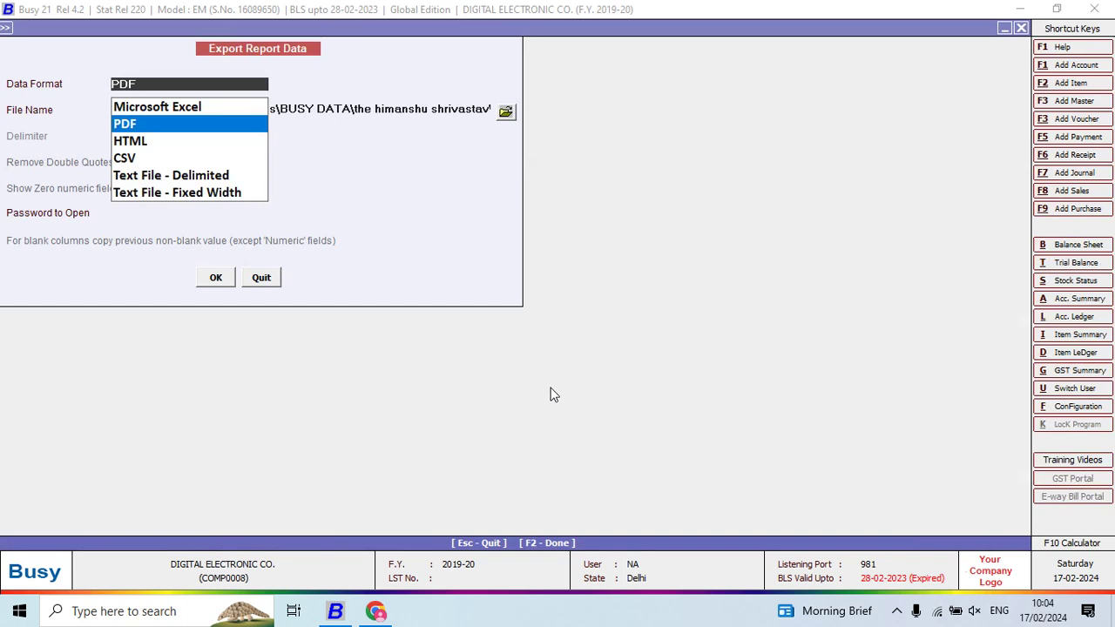
pyautogui.press('Return')
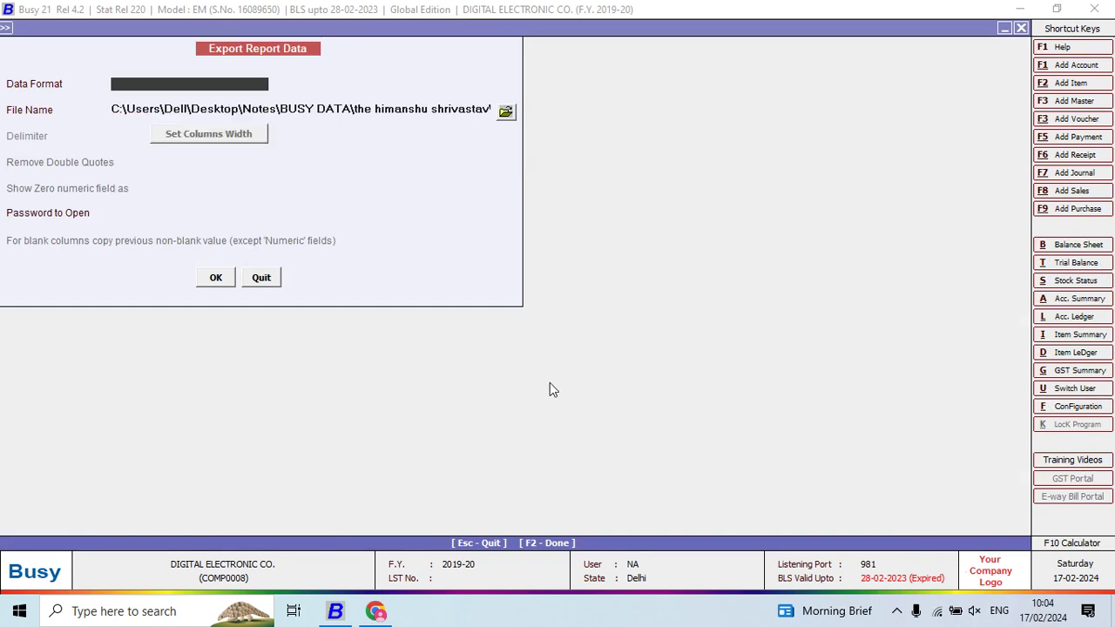
pyautogui.press('Escape')
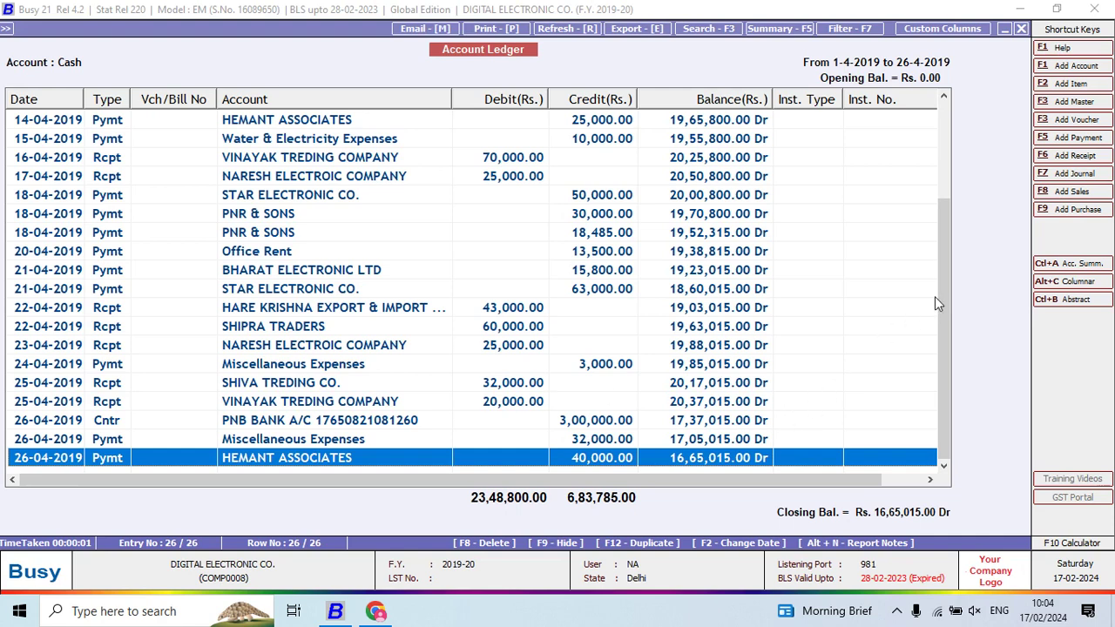
# Review the Cash ledger from its first entry and sort the rows by debit amount.
pyautogui.moveTo(943, 296); pyautogui.dragTo(940, 158)
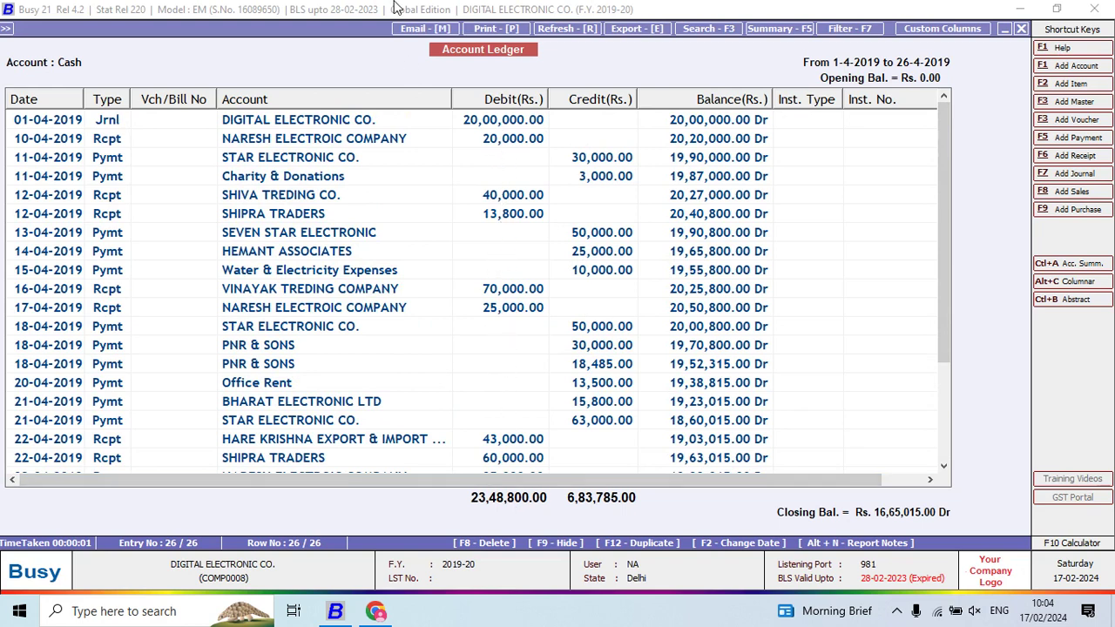
pyautogui.click(458, 98)
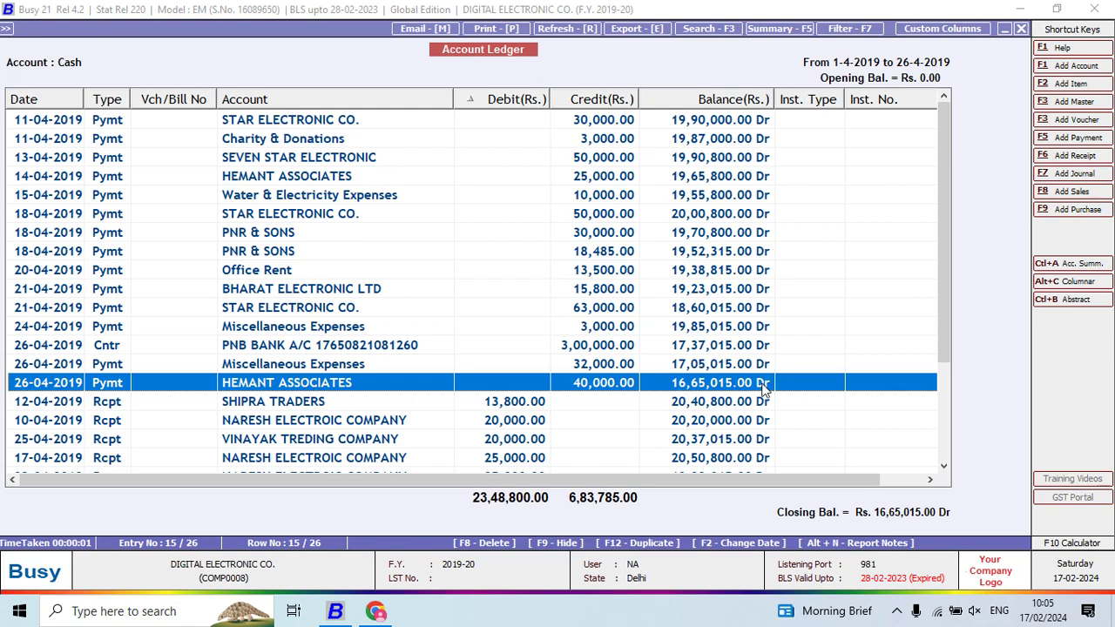
# Switch to Project 6.pdf in Chrome and read question 5 about the total bank balance.
pyautogui.hotkey('alt', 'Tab')
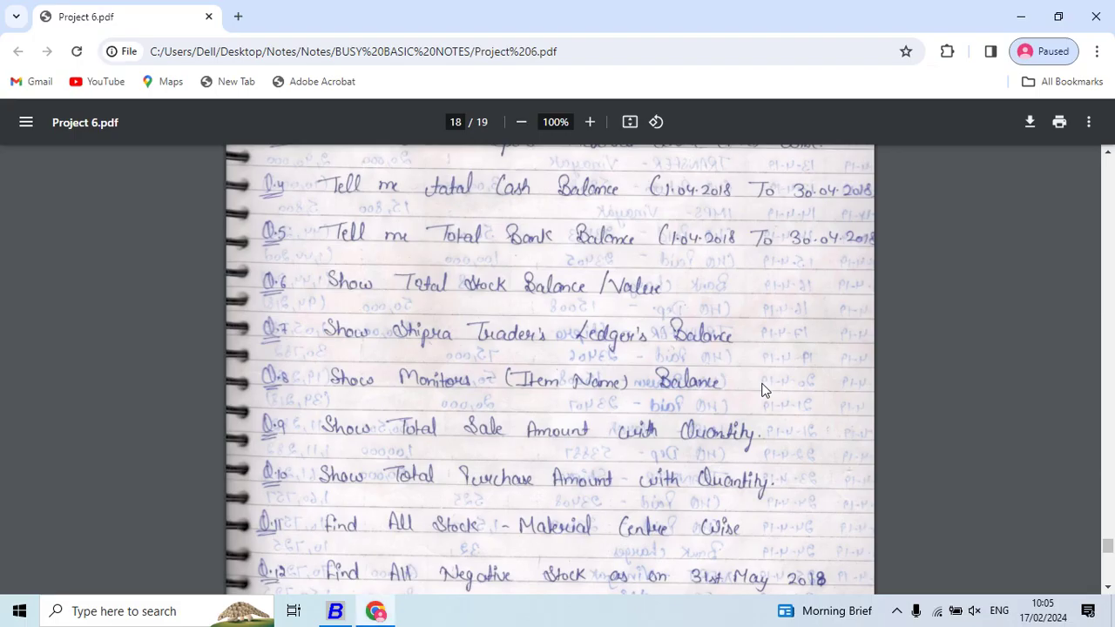
pyautogui.scroll(-1, 763, 389)
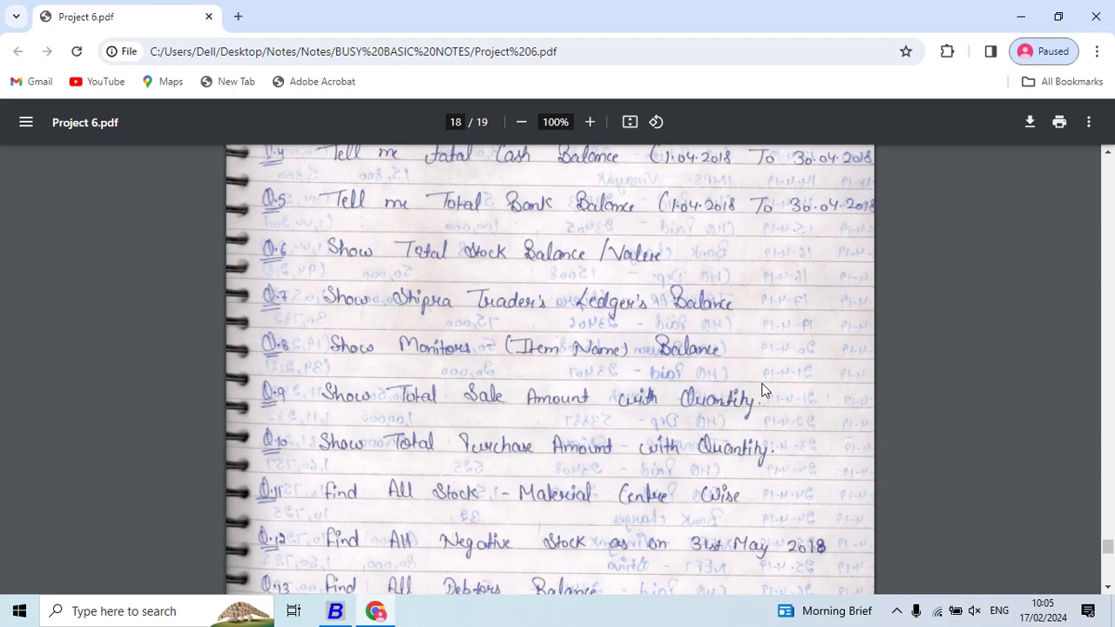
# Switch to Busy and generate the account ledger for the PNB bank account from 01-04-2019 to 26-04-2019 with bank instrument details shown.
pyautogui.hotkey('alt', 'Tab')
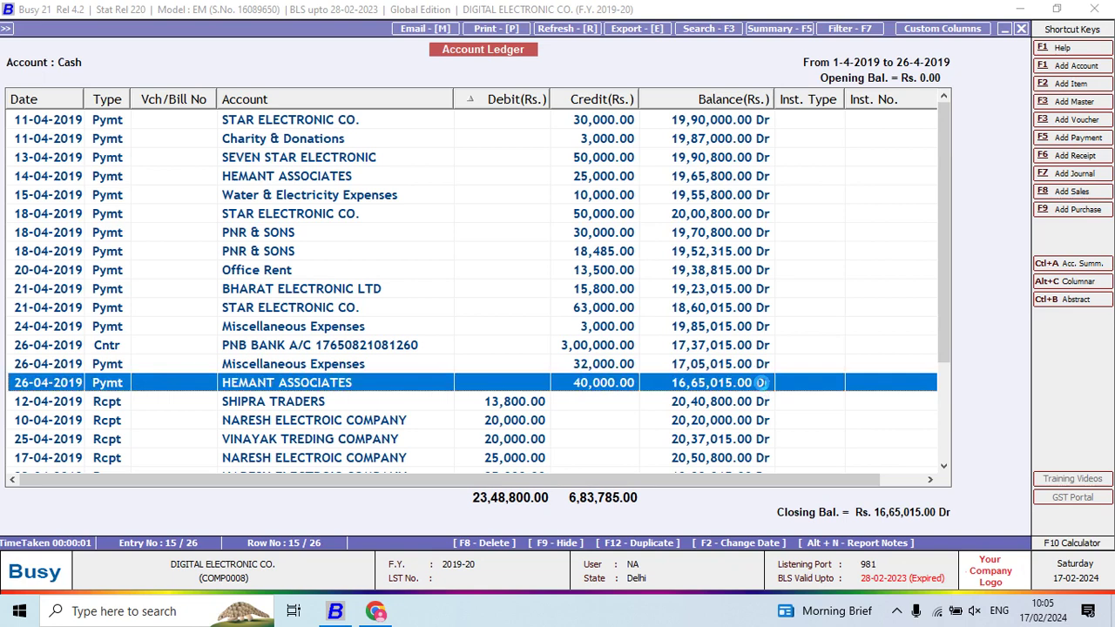
pyautogui.press('Escape')
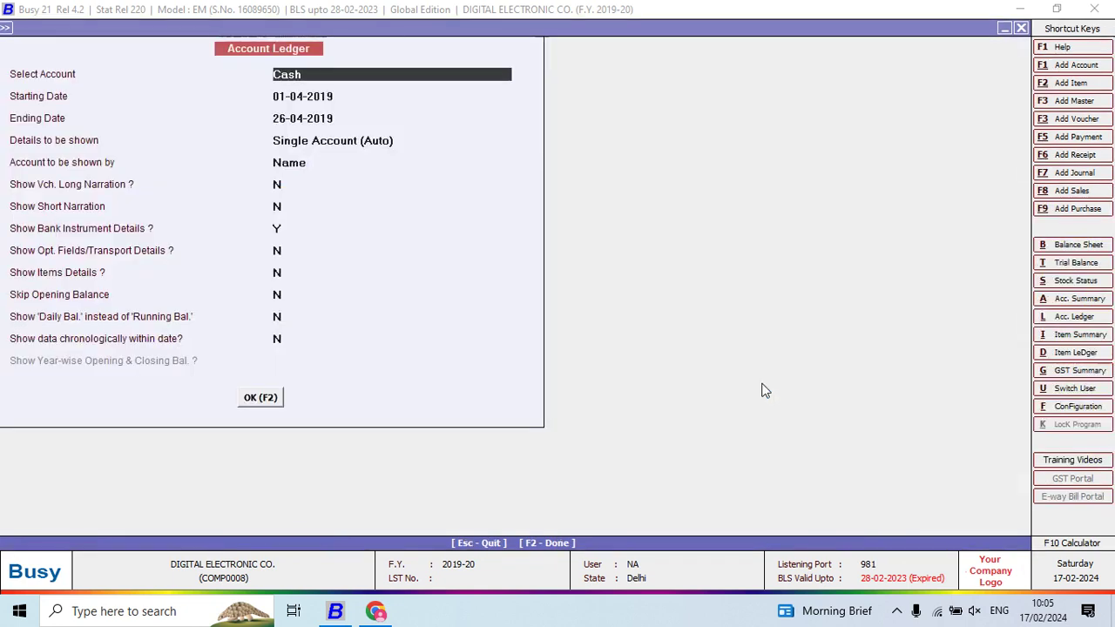
pyautogui.write('bank')
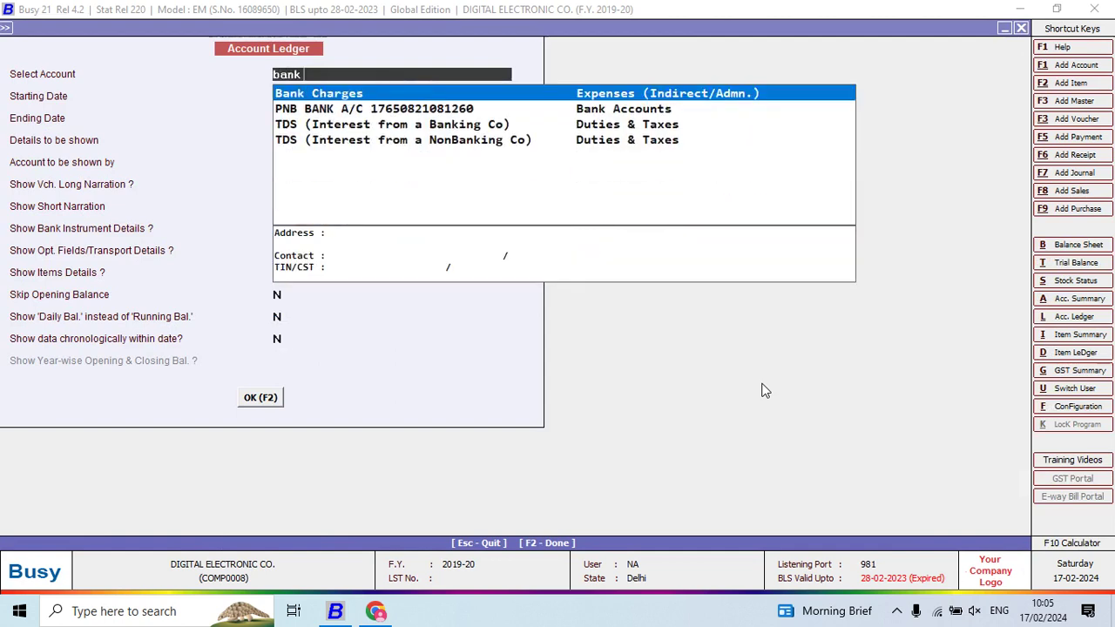
pyautogui.press('Down')
pyautogui.press('Return')
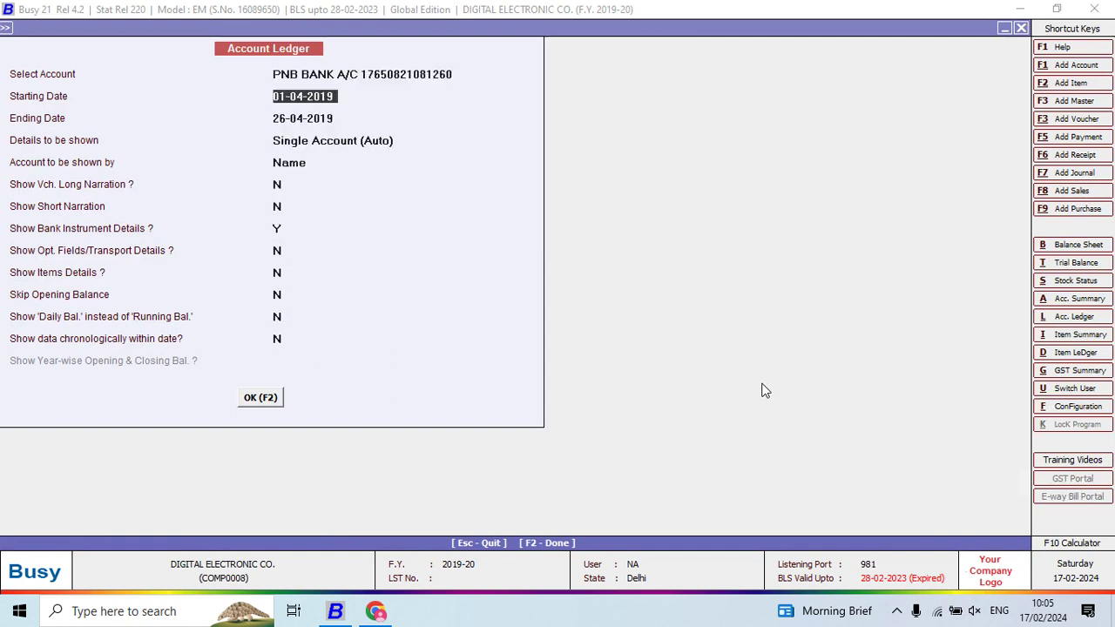
pyautogui.press('Return')
pyautogui.press('Return')
pyautogui.press('Return')
pyautogui.press('Return')
pyautogui.press('Return')
pyautogui.press('Return')
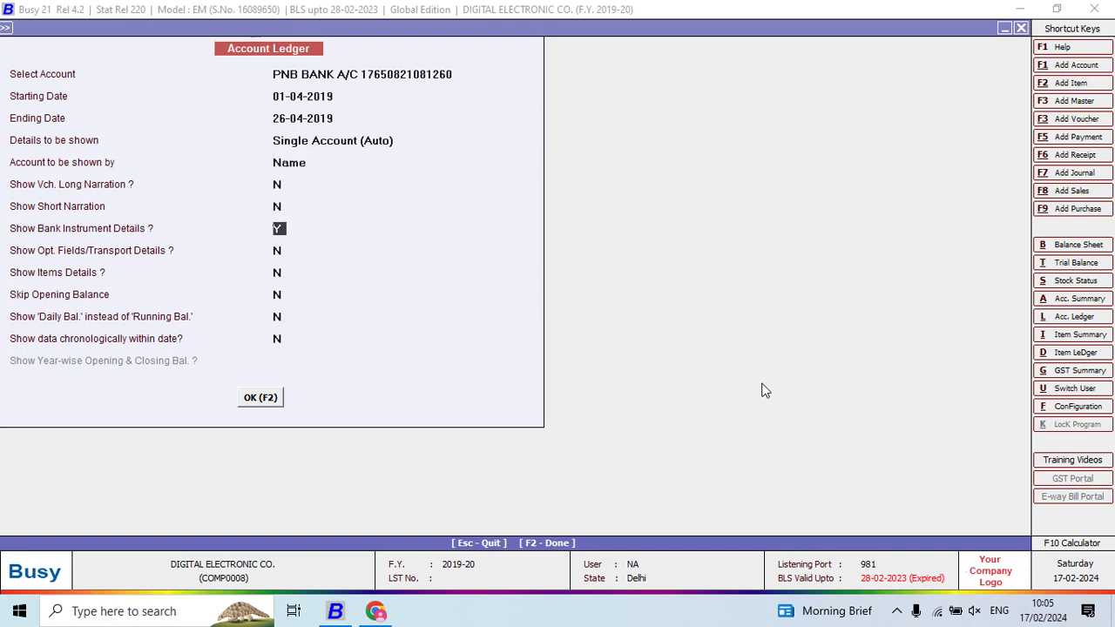
pyautogui.press('Return')
pyautogui.press('Return')
pyautogui.press('Return')
pyautogui.press('Return')
pyautogui.press('Return')
pyautogui.press('Return')
pyautogui.press('Return')
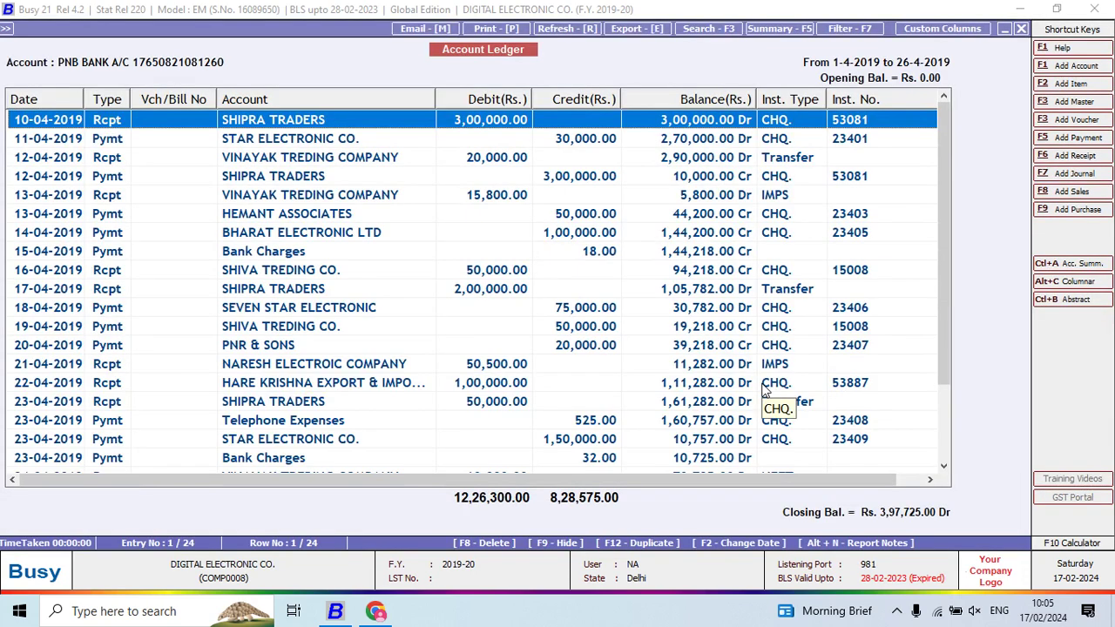
# Examine the PNB bank ledger entries down to the last 26-04-2019 payment and check the closing balance.
pyautogui.press('Down')
pyautogui.press('Down')
pyautogui.press('Down')
pyautogui.press('Down')
pyautogui.press('Down')
pyautogui.press('Down')
pyautogui.press('Down')
pyautogui.press('Down')
pyautogui.press('Down')
pyautogui.press('Down')
pyautogui.press('Down')
pyautogui.press('Down')
pyautogui.press('Down')
pyautogui.press('Down')
pyautogui.press('Down')
pyautogui.press('Down')
pyautogui.press('Down')
pyautogui.press('Down')
pyautogui.press('Down')
pyautogui.press('Down')
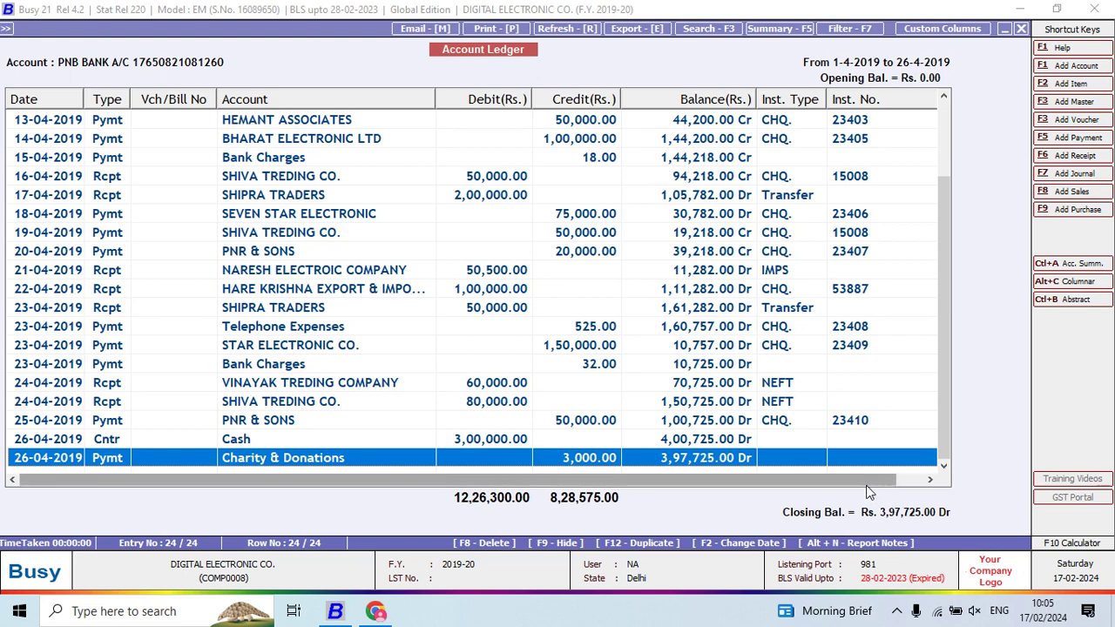
pyautogui.moveTo(867, 488); pyautogui.dragTo(894, 483)
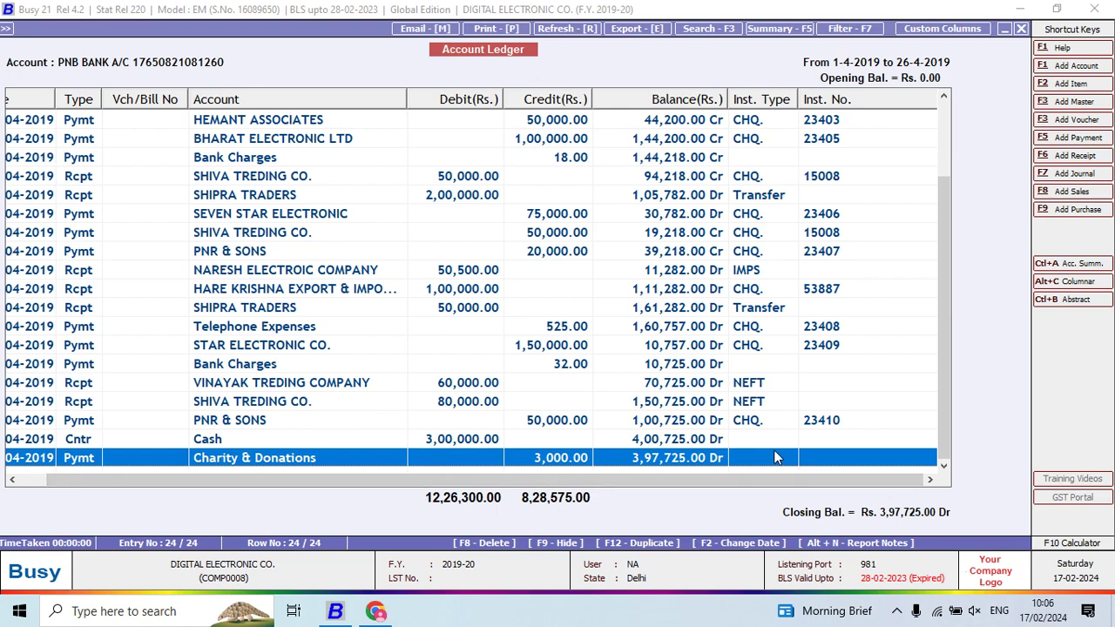
# Switch to Project 6.pdf in Chrome and bring up question 6 about the total stock balance and value.
pyautogui.hotkey('alt', 'Tab')
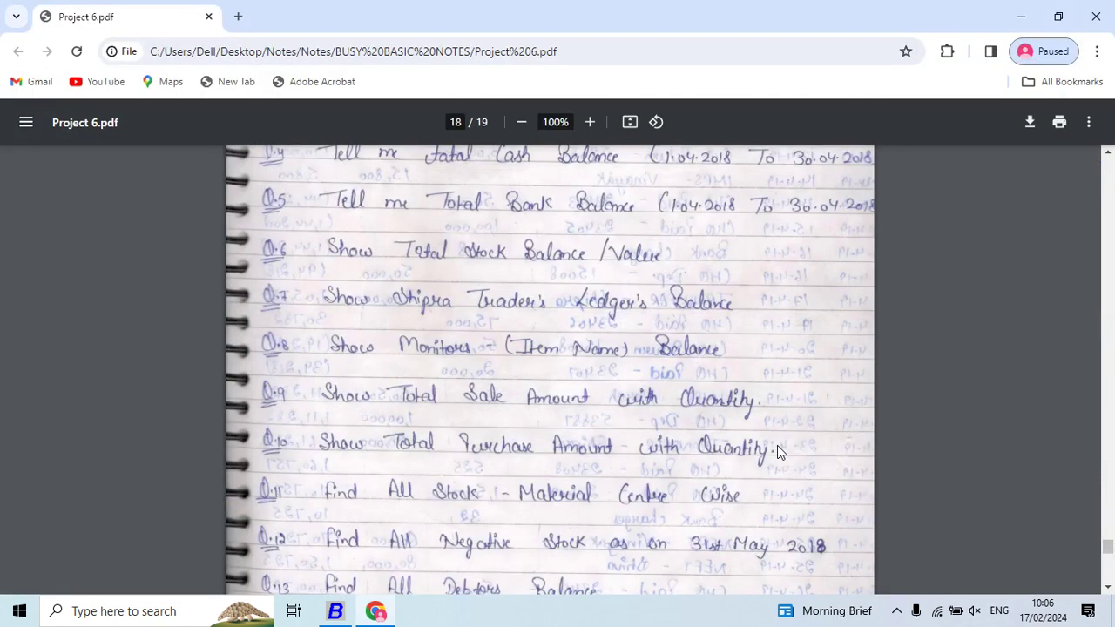
pyautogui.scroll(-1, 778, 450)
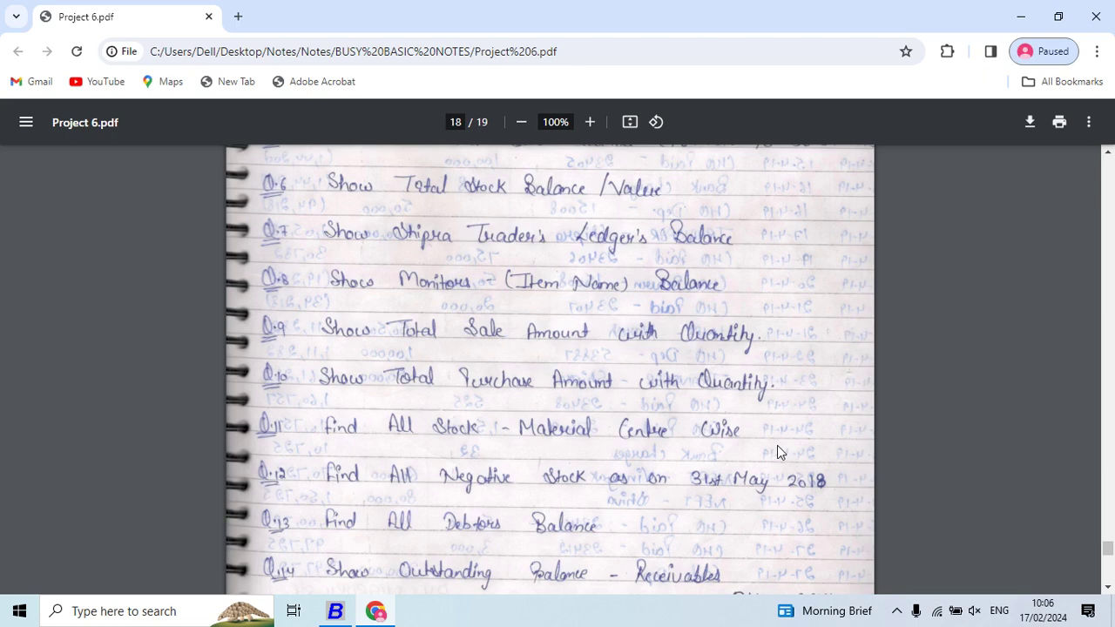
# Switch to Busy and close the open ledgers, the purchase voucher list and its output prompt.
pyautogui.hotkey('alt', 'Tab')
pyautogui.press('Escape')
pyautogui.press('Escape')
pyautogui.press('Escape')
pyautogui.press('Escape')
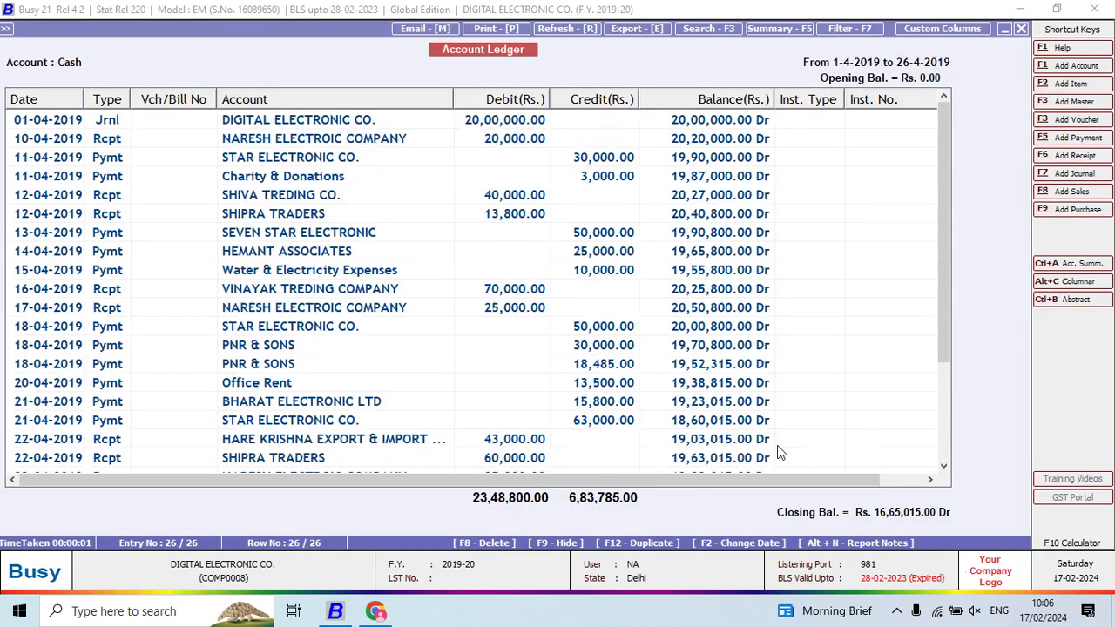
pyautogui.press('Escape')
pyautogui.press('Escape')
pyautogui.press('Escape')
pyautogui.press('Escape')
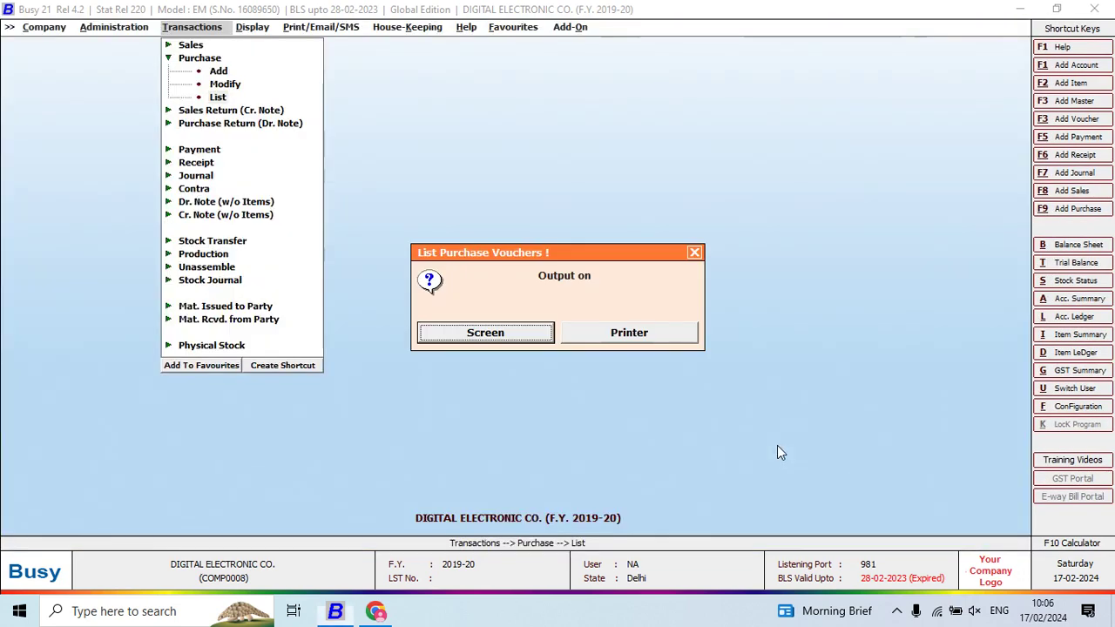
pyautogui.press('Escape')
pyautogui.press('Escape')
# Start the closing stock status report in alphabetical order with balances only.
pyautogui.press('Right')
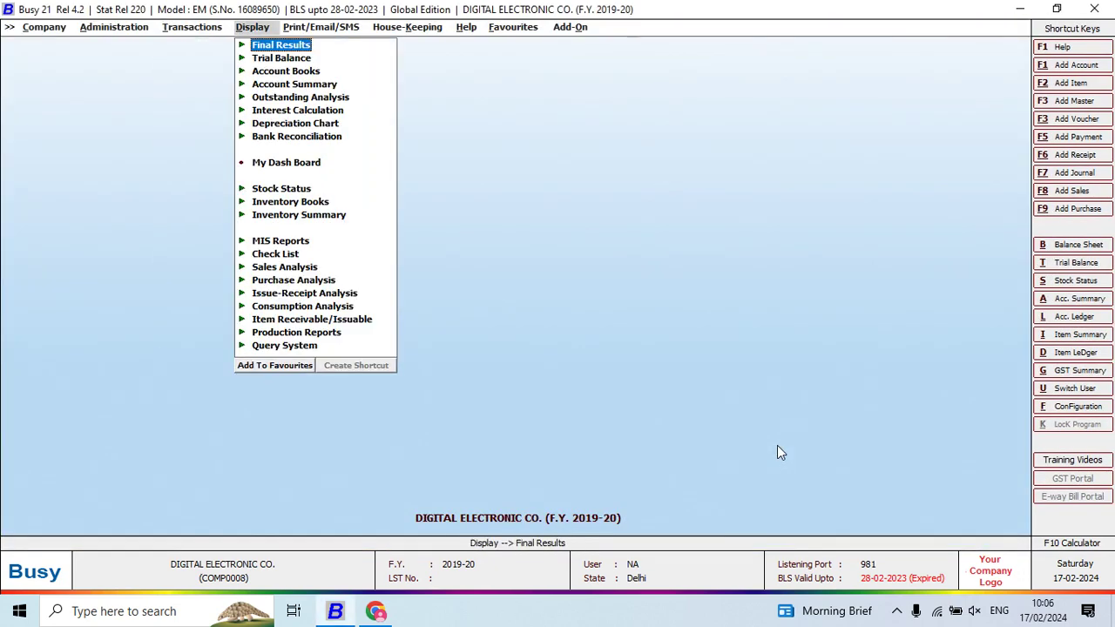
pyautogui.press('Down')
pyautogui.press('Down')
pyautogui.press('Down')
pyautogui.press('Down')
pyautogui.press('Down')
pyautogui.press('Down')
pyautogui.press('Down')
pyautogui.press('Down')
pyautogui.press('Down')
pyautogui.press('Down')
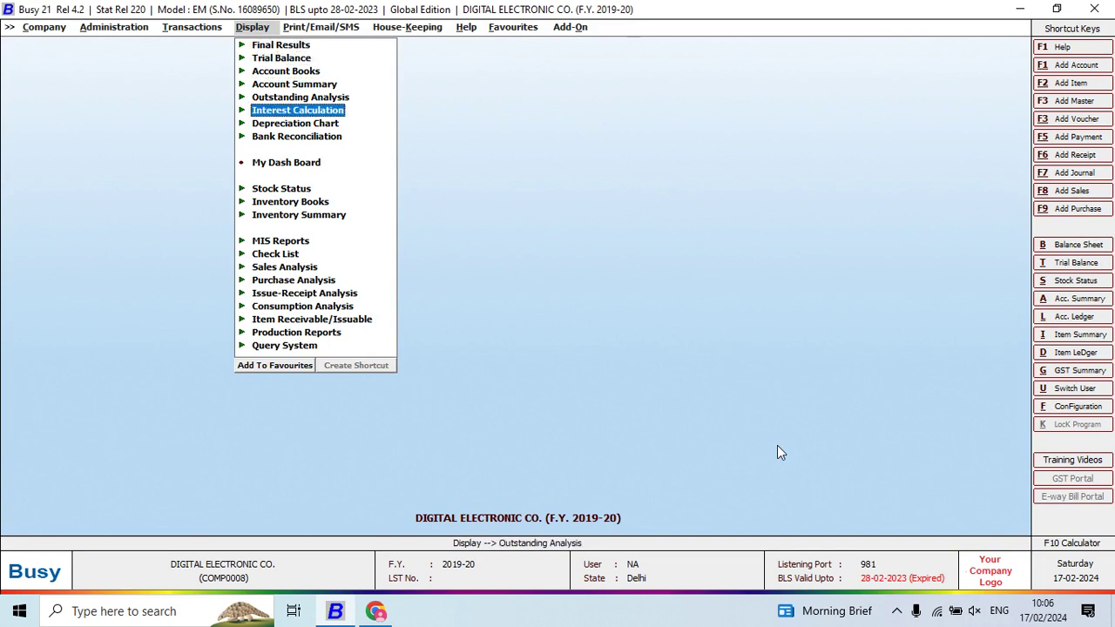
pyautogui.press('Up')
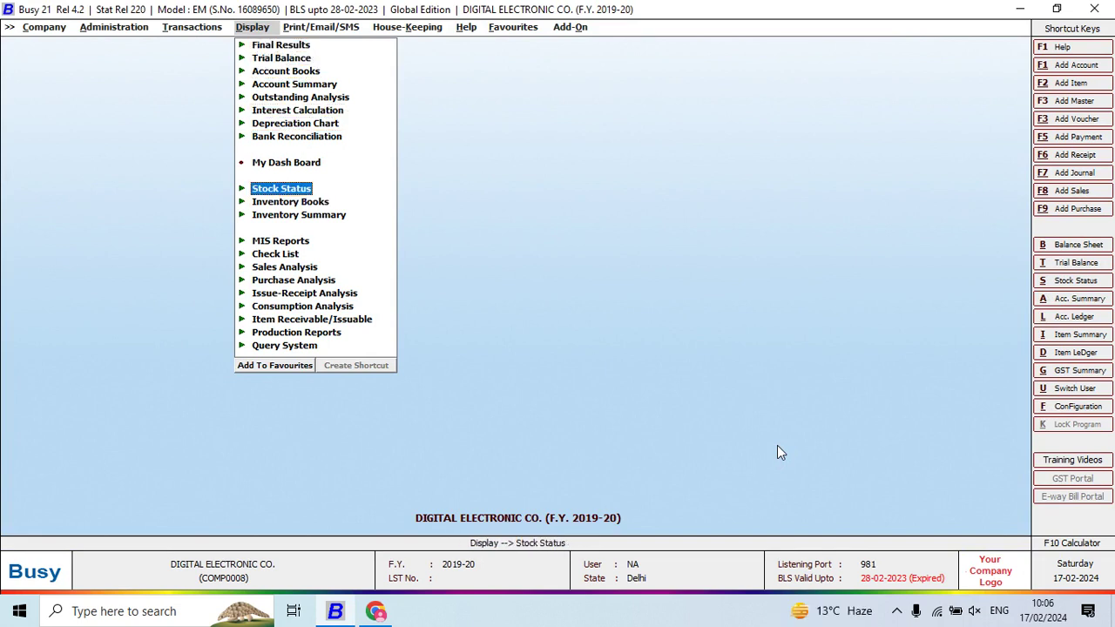
pyautogui.press('Return')
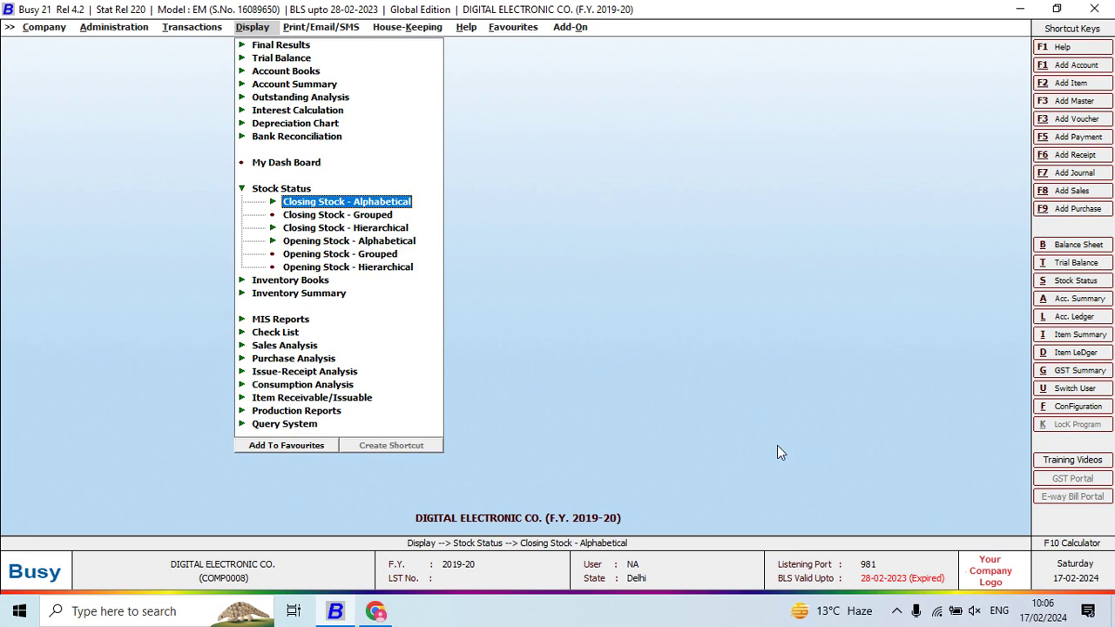
pyautogui.press('Return')
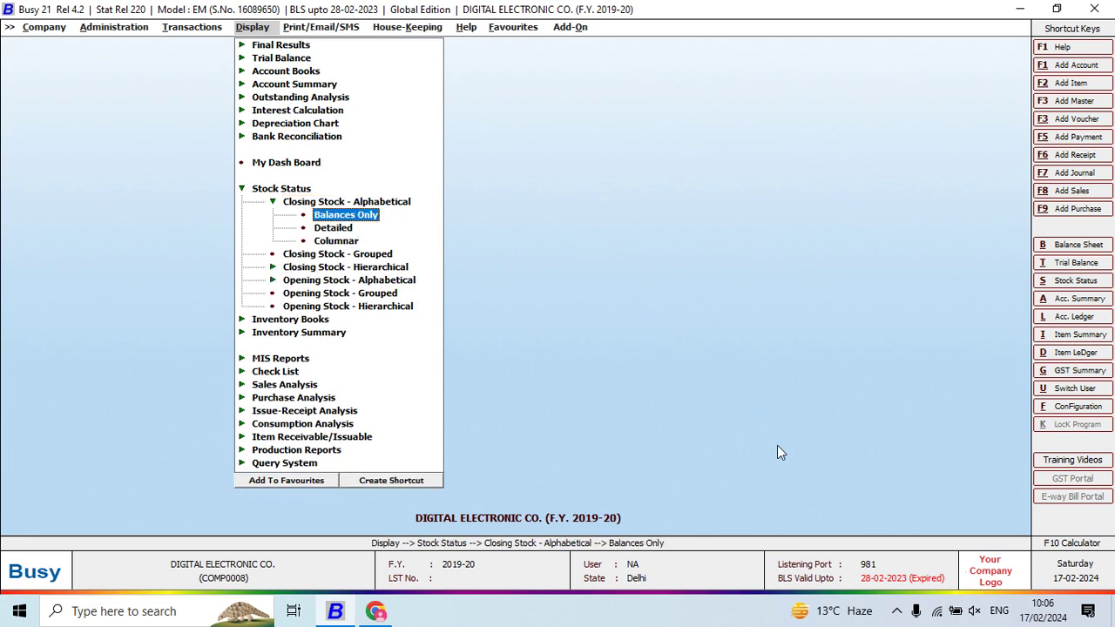
pyautogui.press('Return')
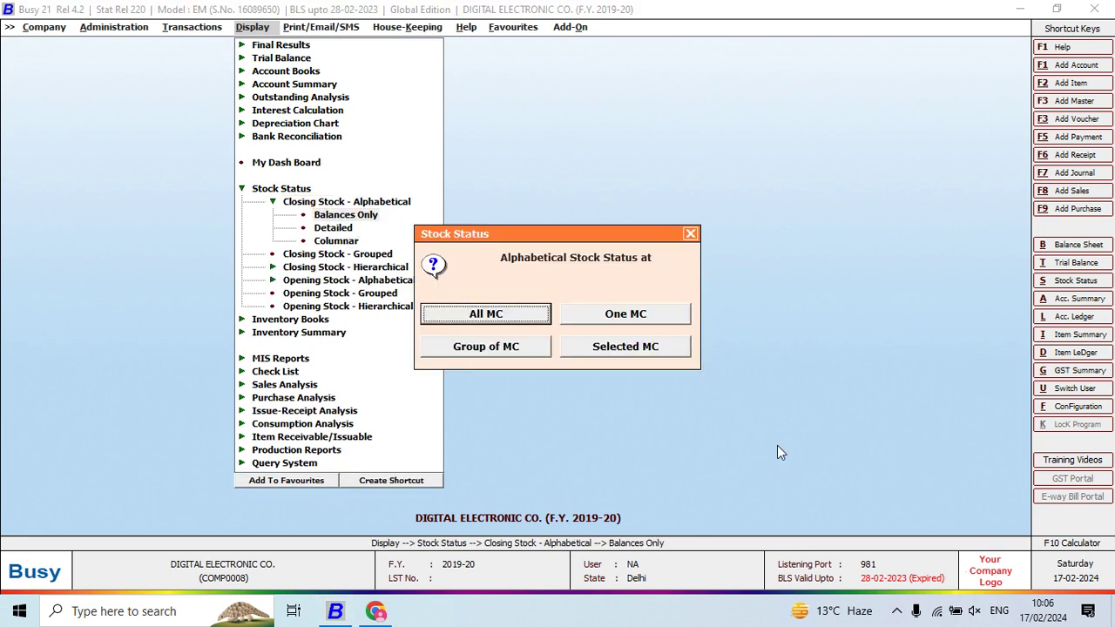
# Generate the total stock status for all material centres and all items as on 26-04-2019, by name with item values.
pyautogui.press('Return')
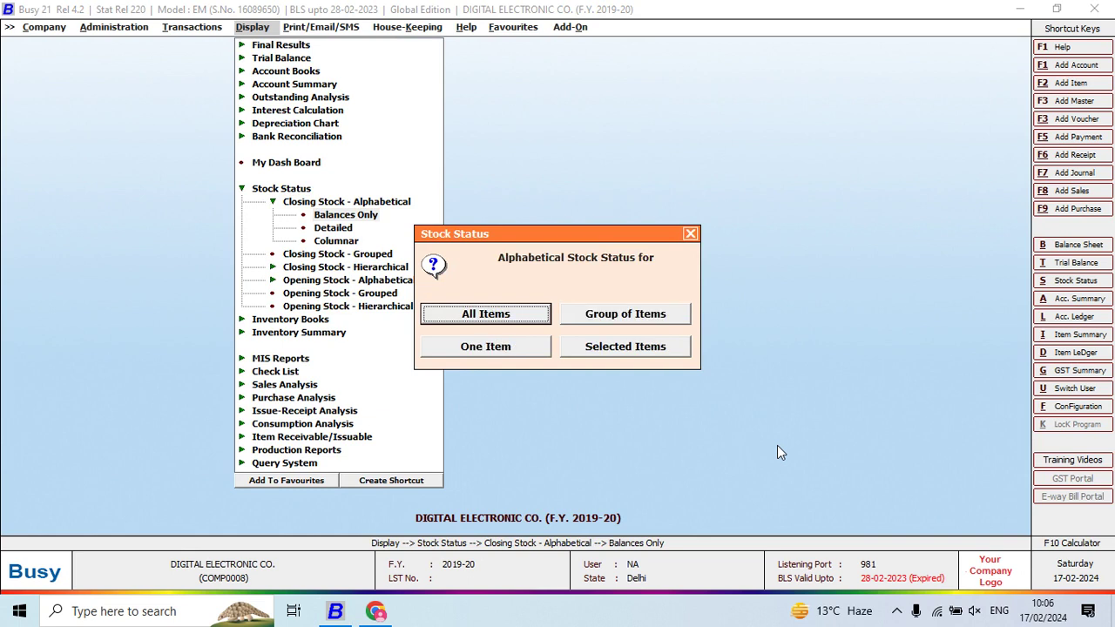
pyautogui.press('Return')
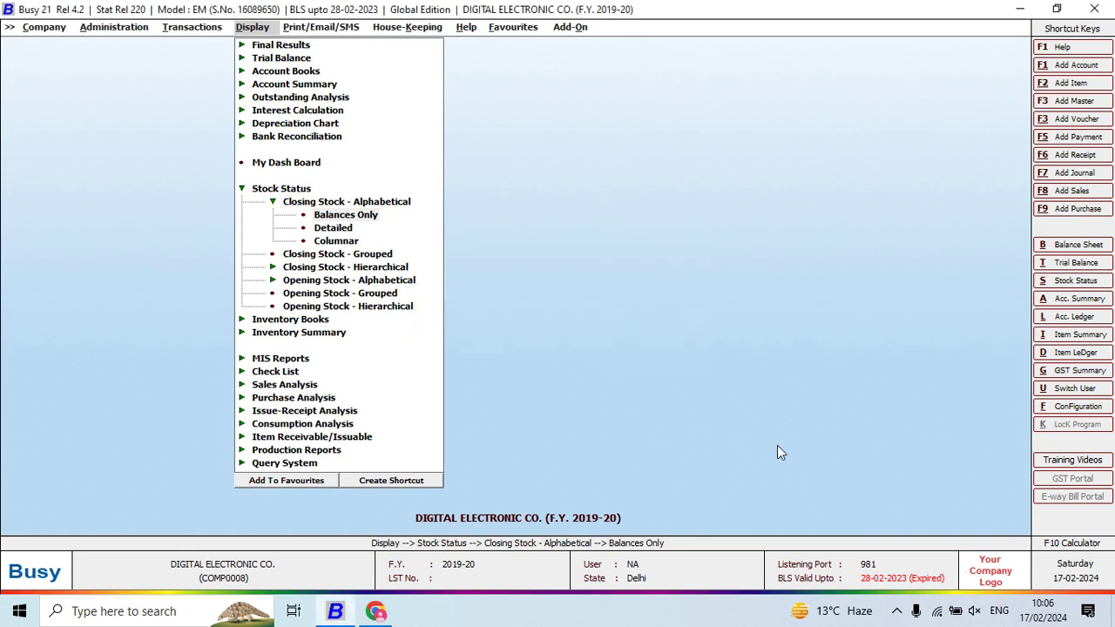
pyautogui.press('Return')
pyautogui.press('Return')
pyautogui.press('Return')
pyautogui.press('Return')
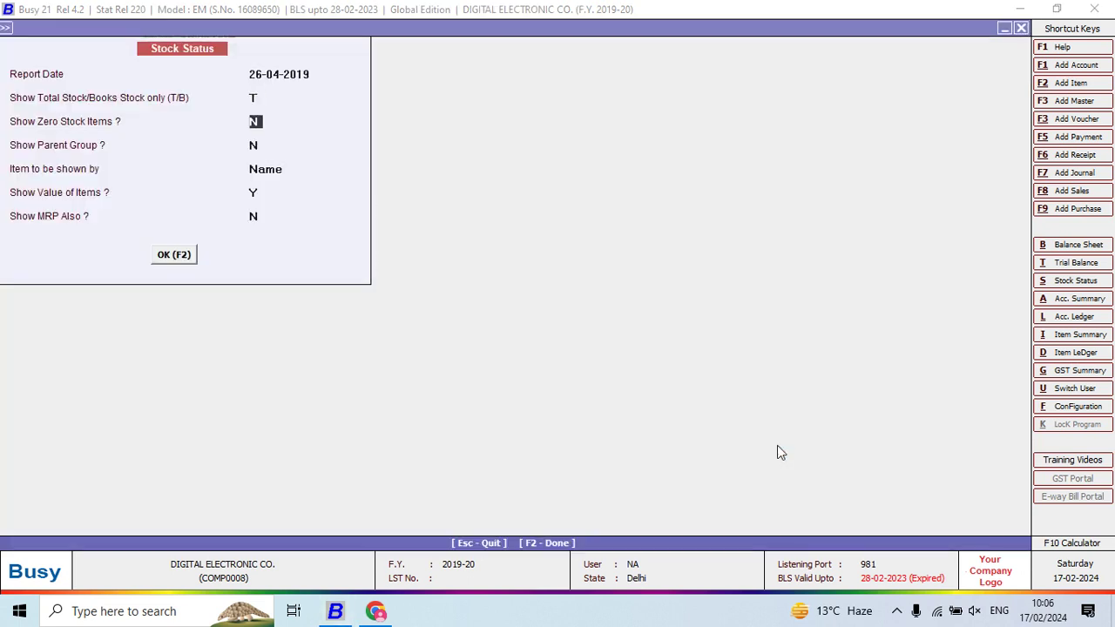
pyautogui.press('Return')
pyautogui.press('Return')
pyautogui.press('Return')
pyautogui.press('Return')
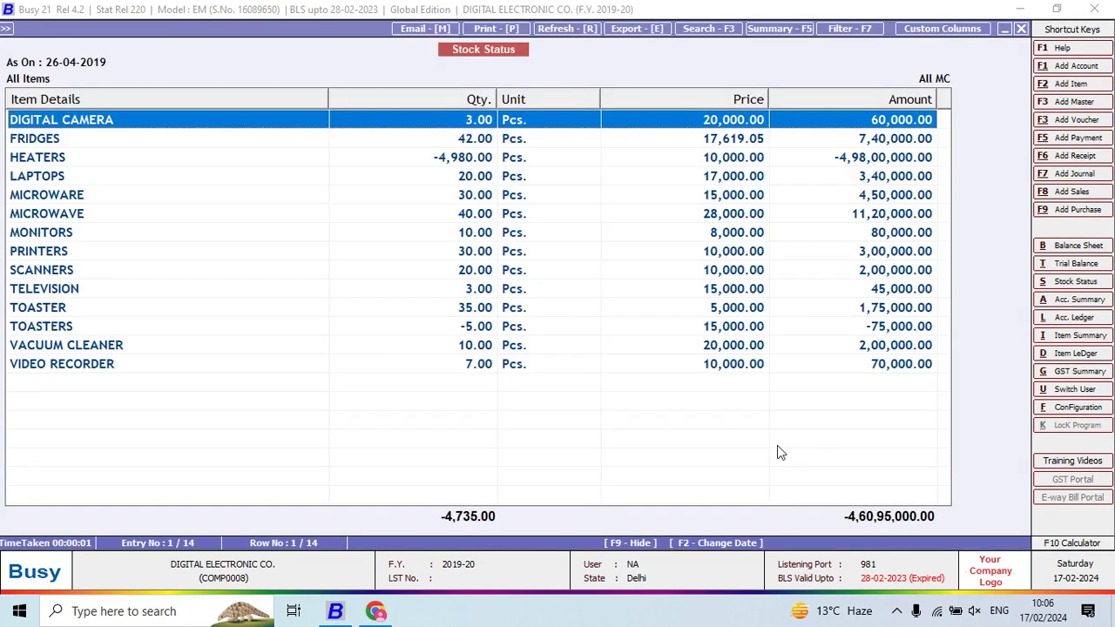
# Examine the stock quantities and amounts item by item down to VIDEO RECORDER and check the totals.
pyautogui.press('Down')
pyautogui.press('Down')
pyautogui.press('Down')
pyautogui.press('Down')
pyautogui.press('Down')
pyautogui.press('Down')
pyautogui.press('Down')
pyautogui.press('Down')
pyautogui.press('Down')
pyautogui.press('Down')
pyautogui.press('Down')
pyautogui.press('Down')
pyautogui.press('Down')
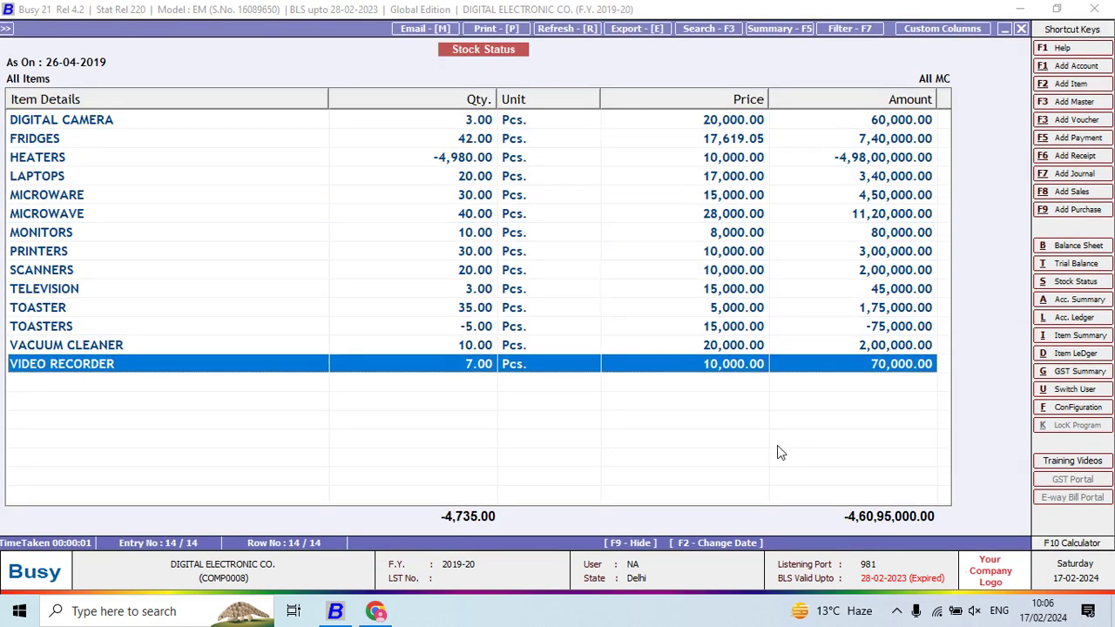
# Drill down from the HEATERS stock through its Main Store ledger to the SHIVA TREDING CO. sales voucher of 22-04-2019.
pyautogui.doubleClick(455, 166)
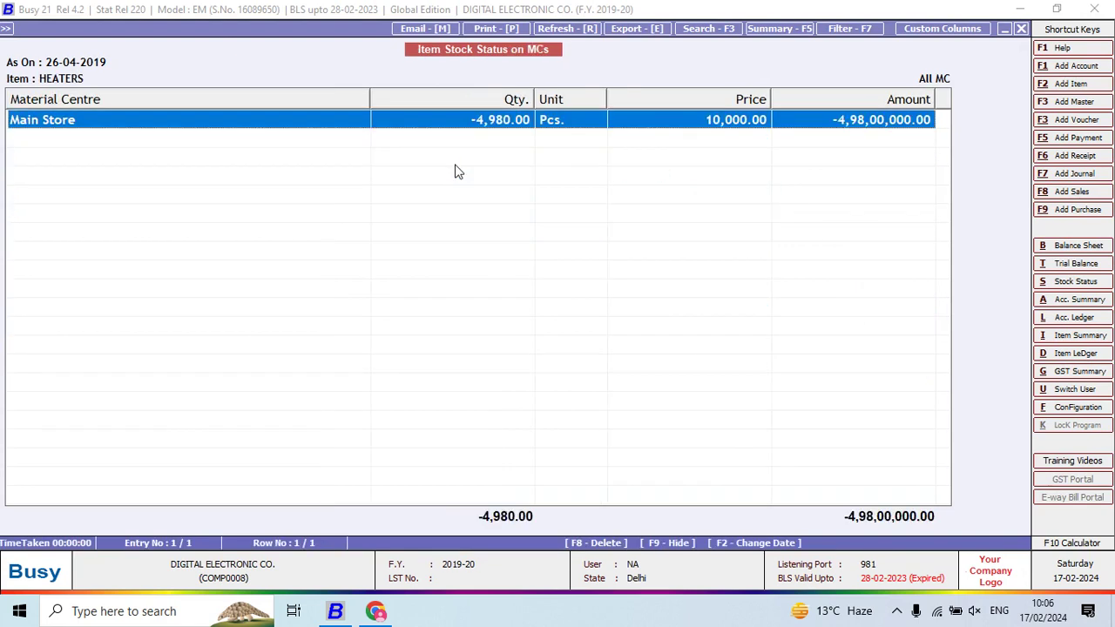
pyautogui.press('Return')
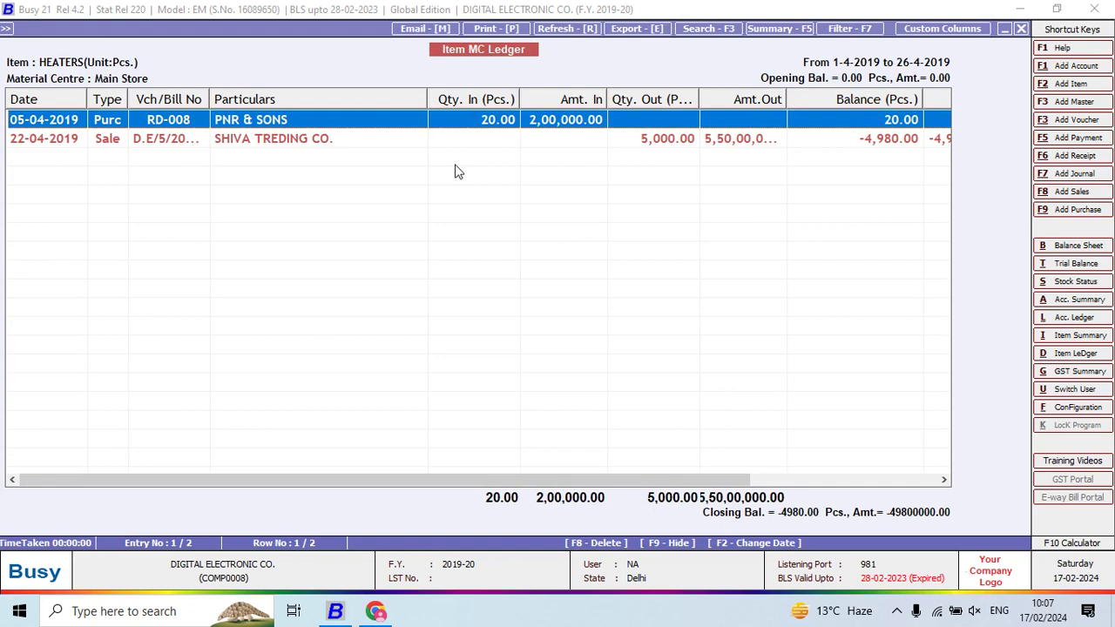
pyautogui.press('Down')
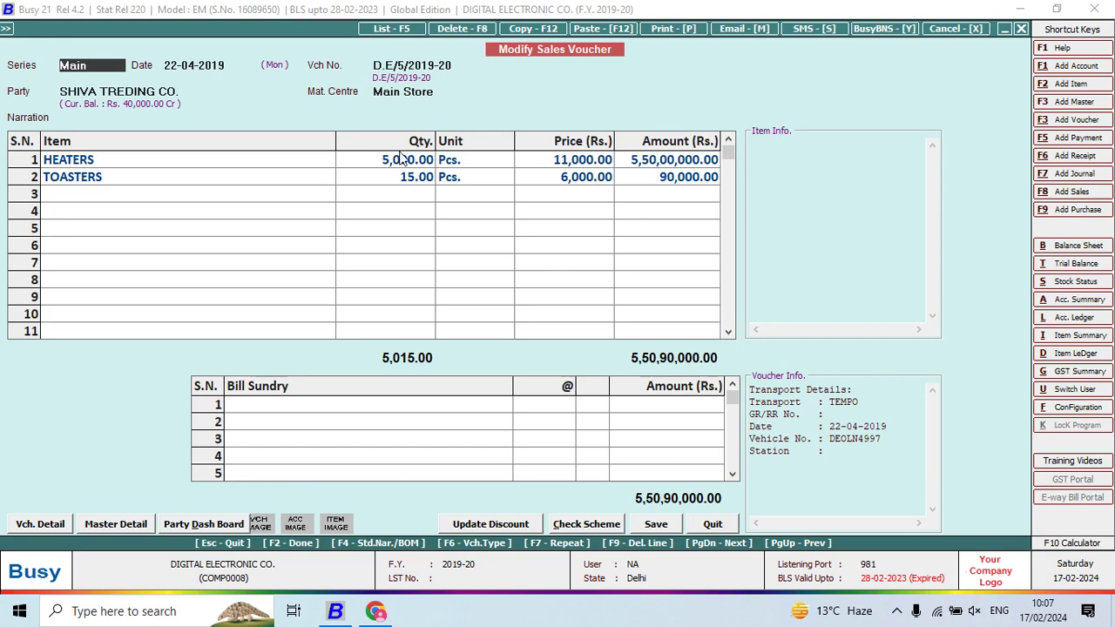
# Set the HEATERS quantity in the sales voucher to 20 pieces.
pyautogui.click(401, 157)
pyautogui.write('20')
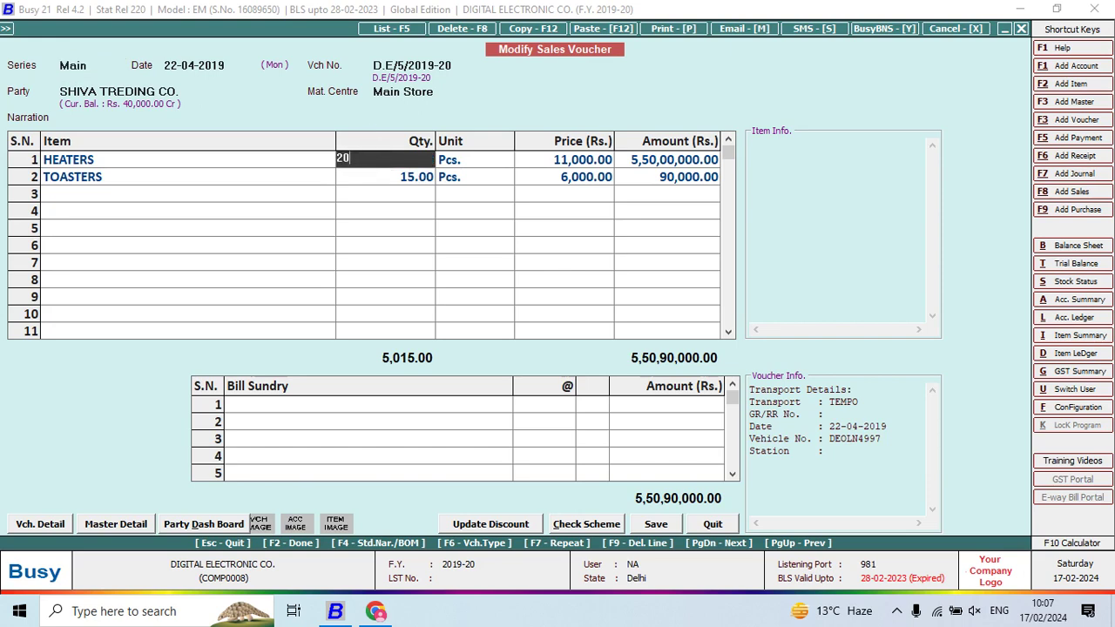
pyautogui.press('Return')
# Save the sales voucher despite the negative stock and missing PAN, keeping TEMPO as transport, and return to the stock status without printing.
pyautogui.press('F2')
pyautogui.press('F2')
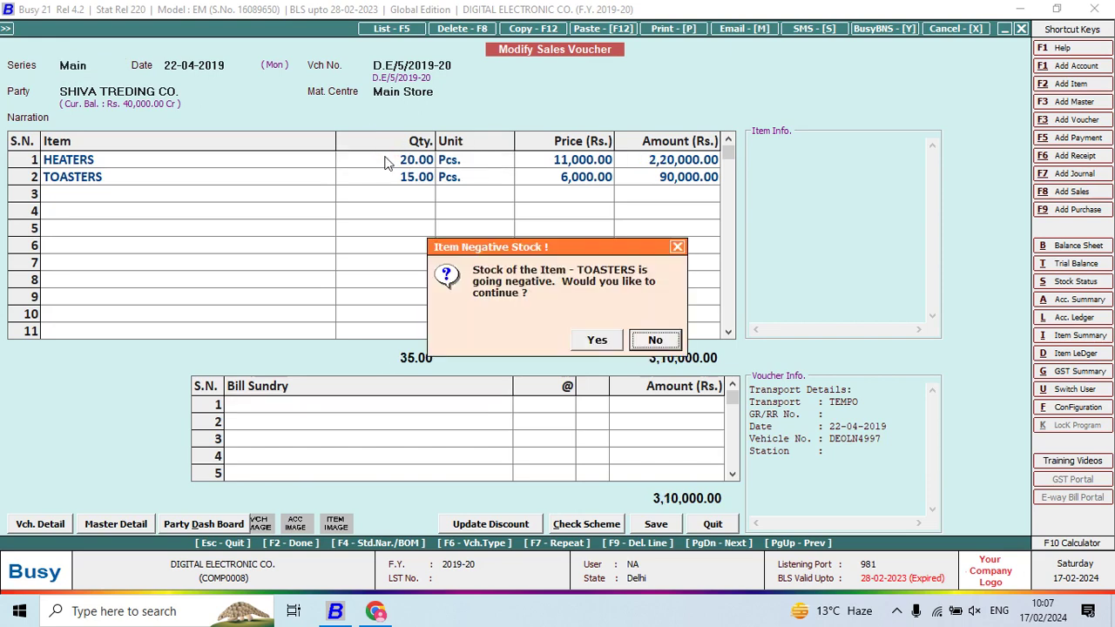
pyautogui.press('Return')
pyautogui.press('F2')
pyautogui.press('Left')
pyautogui.press('Return')
pyautogui.press('F2')
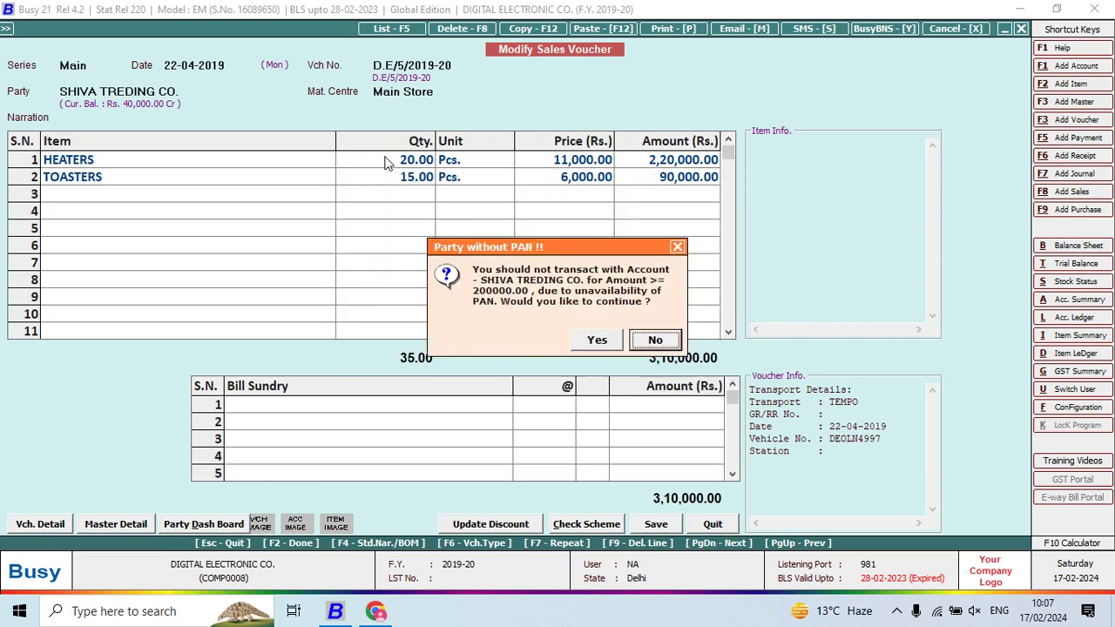
pyautogui.press('Return')
pyautogui.press('F2')
pyautogui.press('Left')
pyautogui.press('Return')
pyautogui.press('F2')
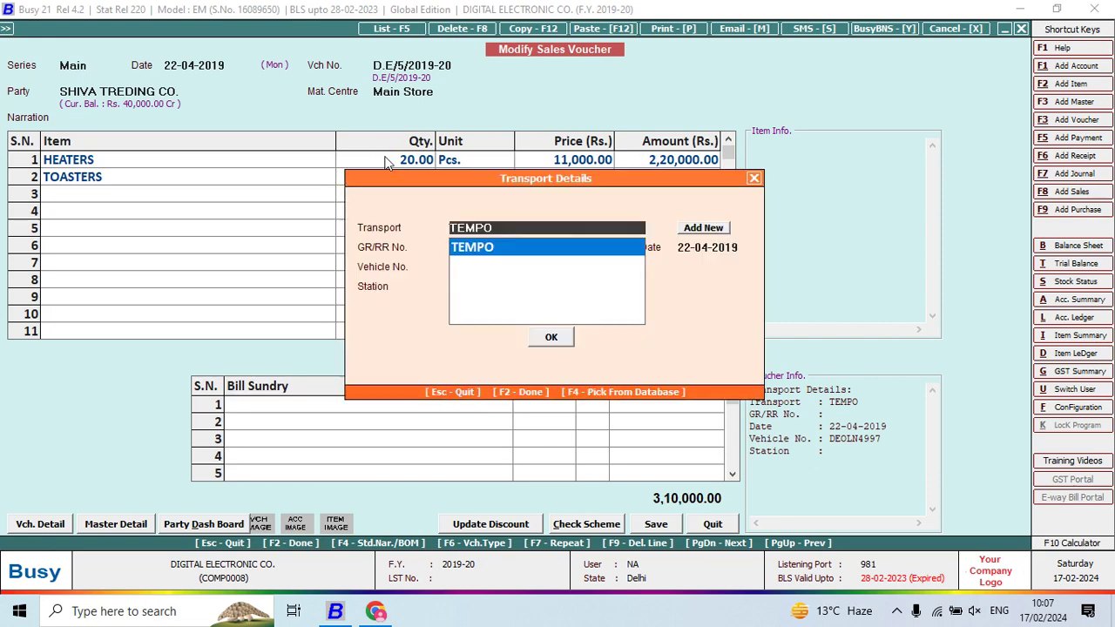
pyautogui.press('Return')
pyautogui.press('Left')
pyautogui.press('Return')
pyautogui.press('Return')
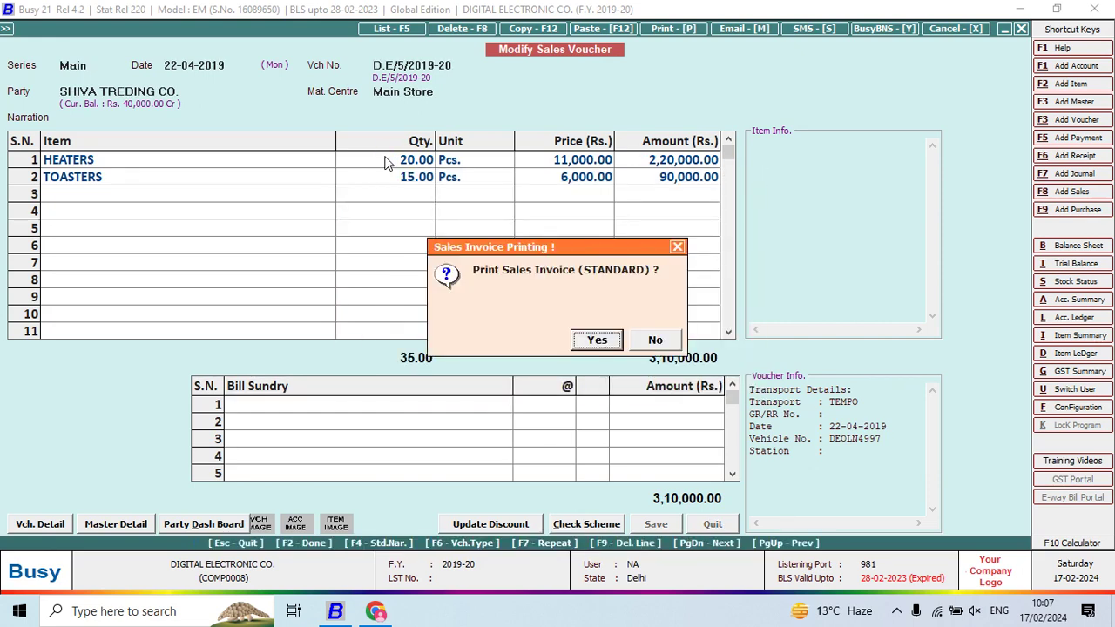
pyautogui.press('Escape')
pyautogui.press('Escape')
pyautogui.press('Escape')
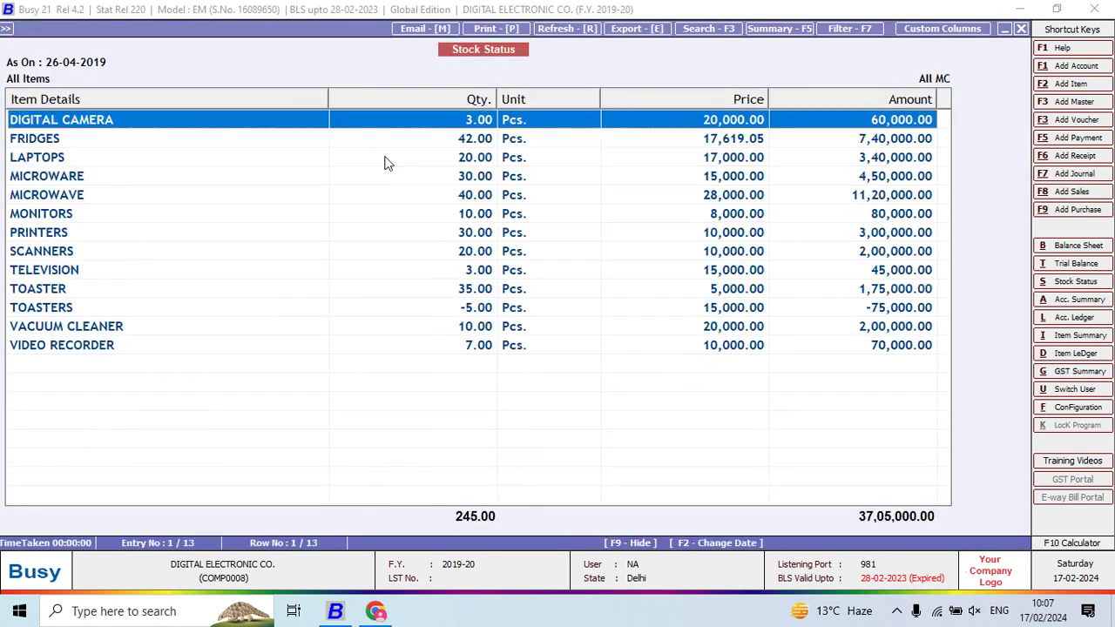
# Review the updated stock status down to VIDEO RECORDER, check the total quantity and amount, and select the LAPTOPS entry.
pyautogui.press('Down')
pyautogui.press('Down')
pyautogui.press('Down')
pyautogui.press('Down')
pyautogui.press('Down')
pyautogui.press('Down')
pyautogui.press('Down')
pyautogui.press('Down')
pyautogui.press('Down')
pyautogui.press('Down')
pyautogui.press('Down')
pyautogui.press('Down')
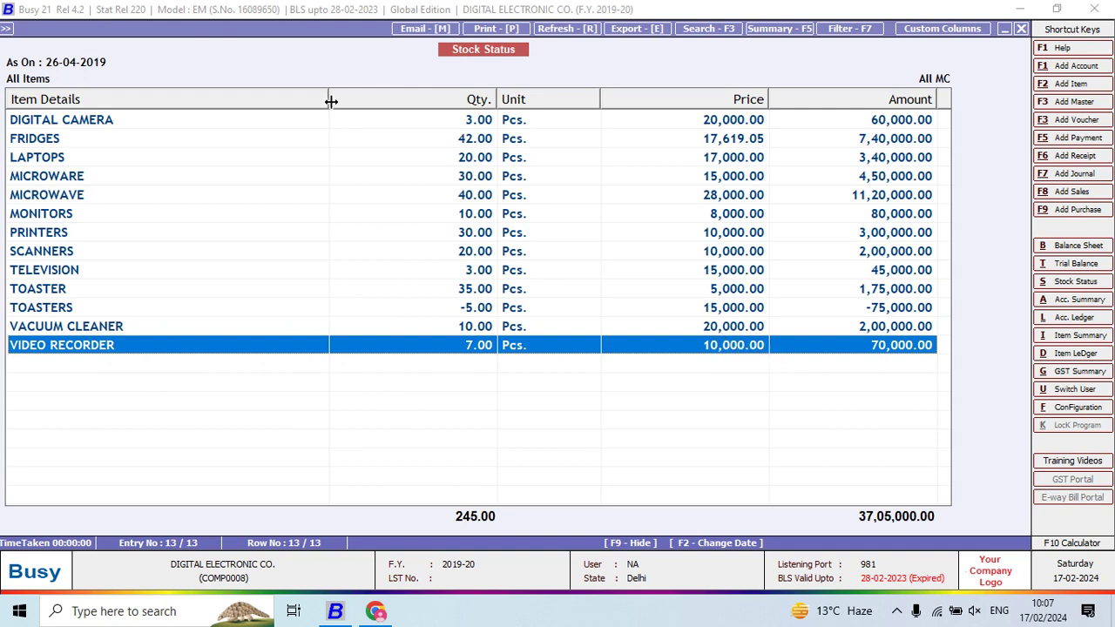
pyautogui.click(267, 157)
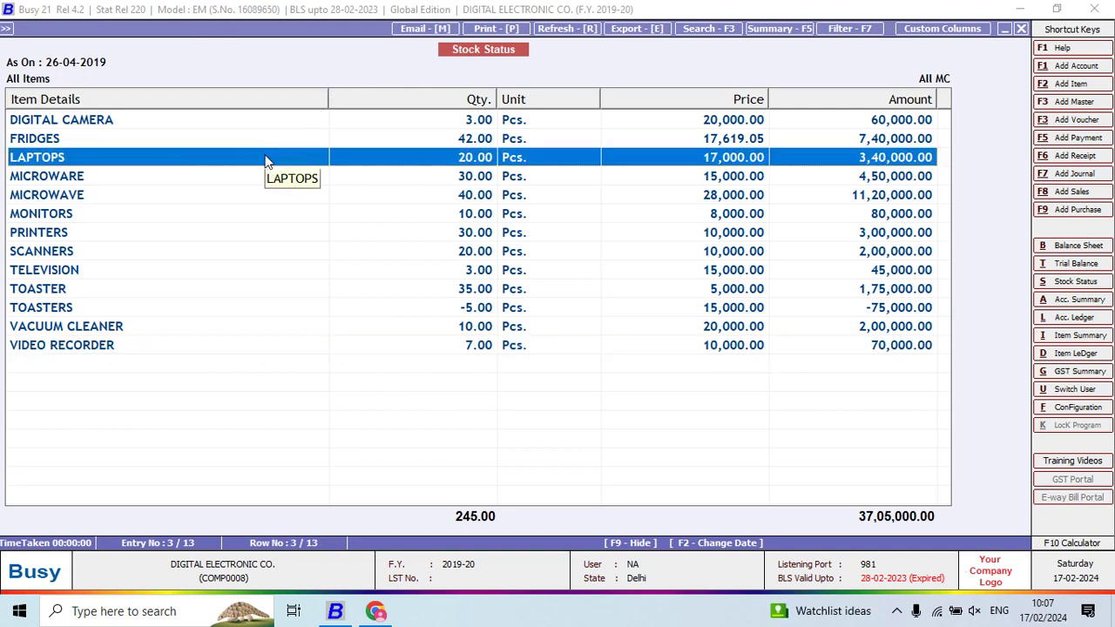
# Check question 7 in Project 6.pdf in Chrome and, back in Busy, generate the SHIPRA TRADERS account ledger from 01-04-2019 to 26-04-2019.
pyautogui.hotkey('alt', 'Tab')
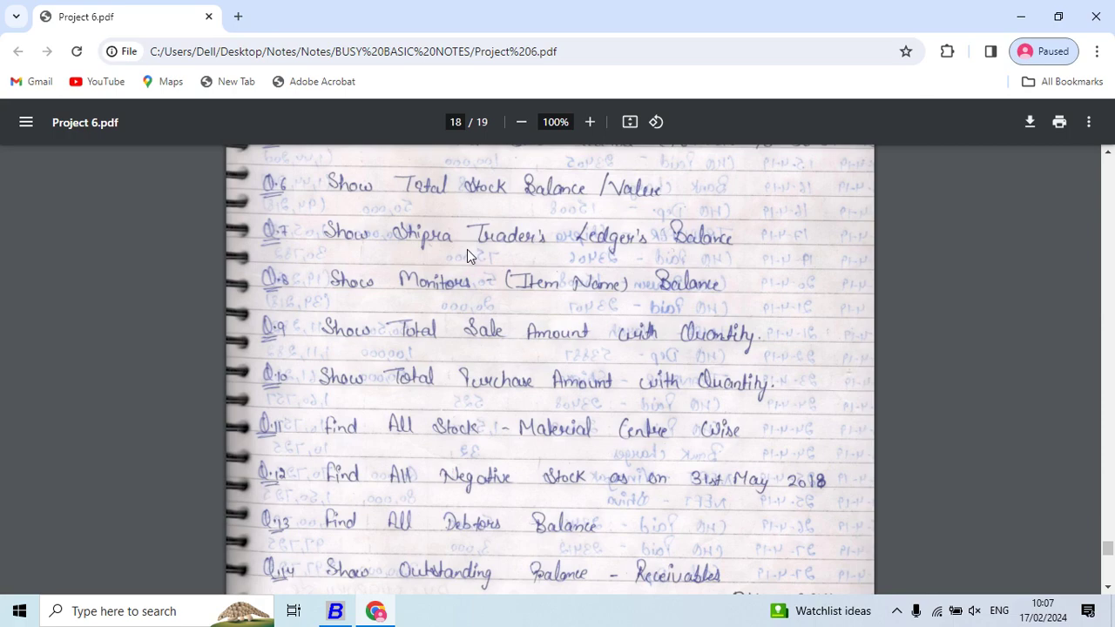
pyautogui.hotkey('alt', 'Tab')
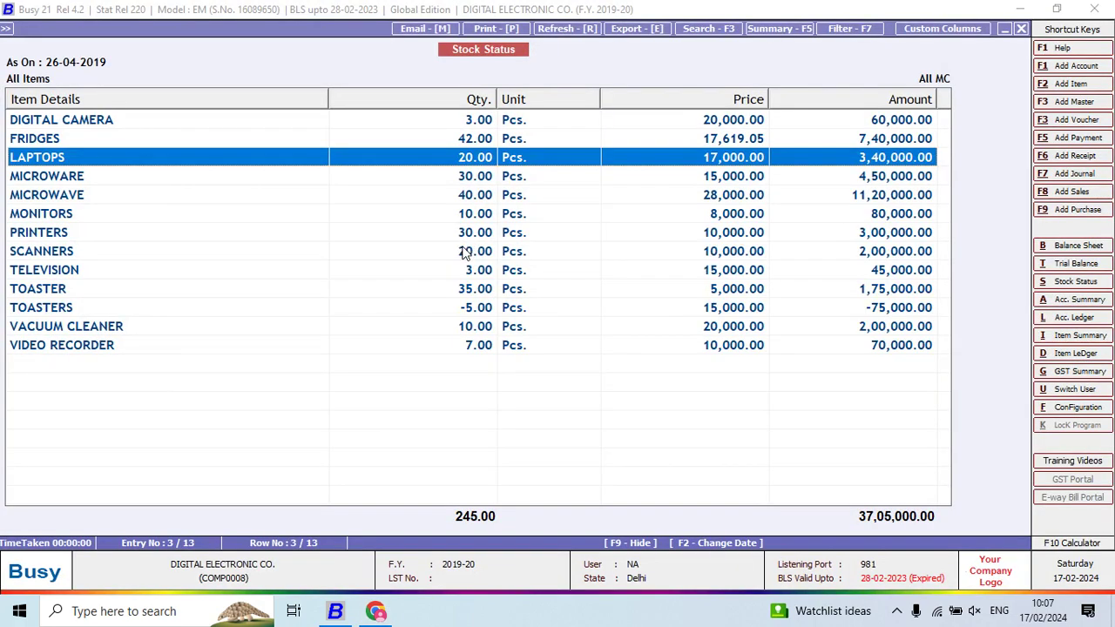
pyautogui.write('l')
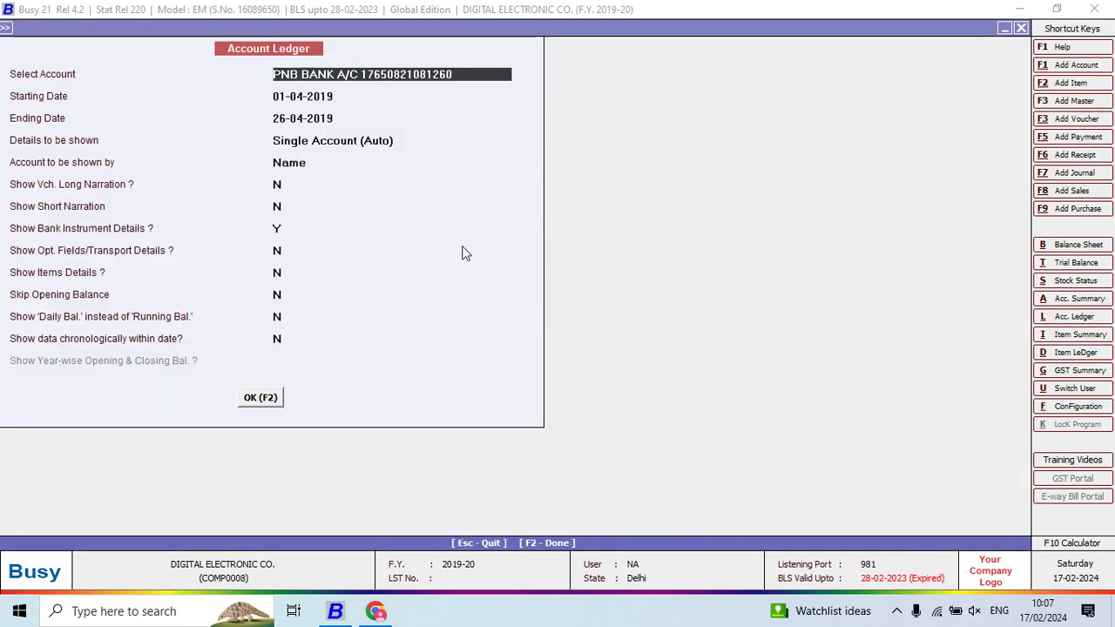
pyautogui.write('shi')
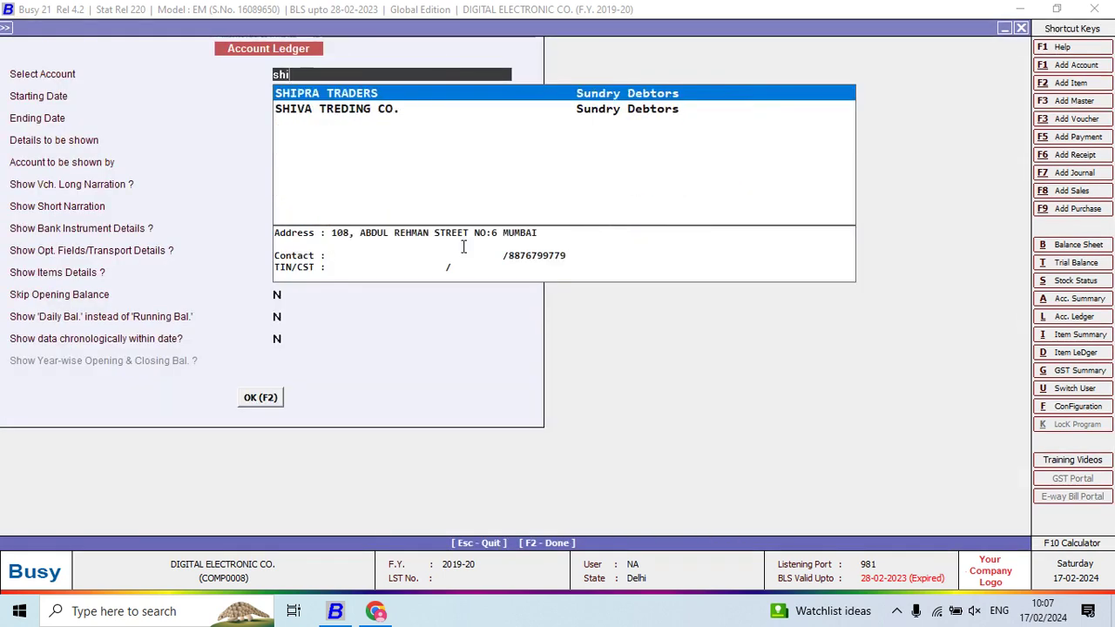
pyautogui.press('Return')
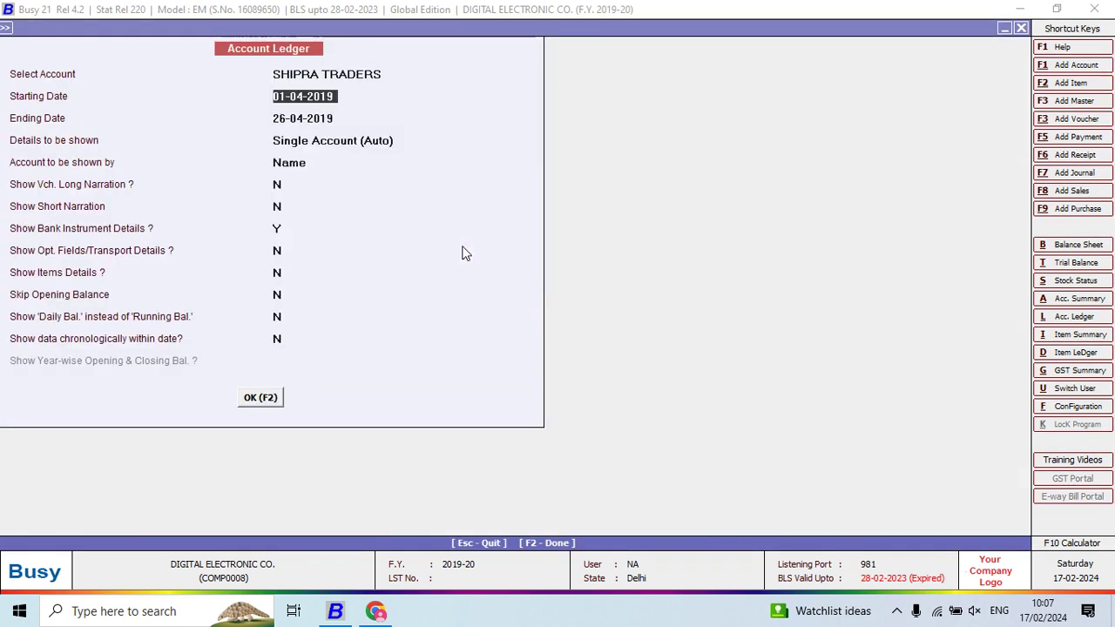
pyautogui.press('Return')
pyautogui.press('Return')
pyautogui.press('Return')
pyautogui.press('Return')
pyautogui.press('F2')
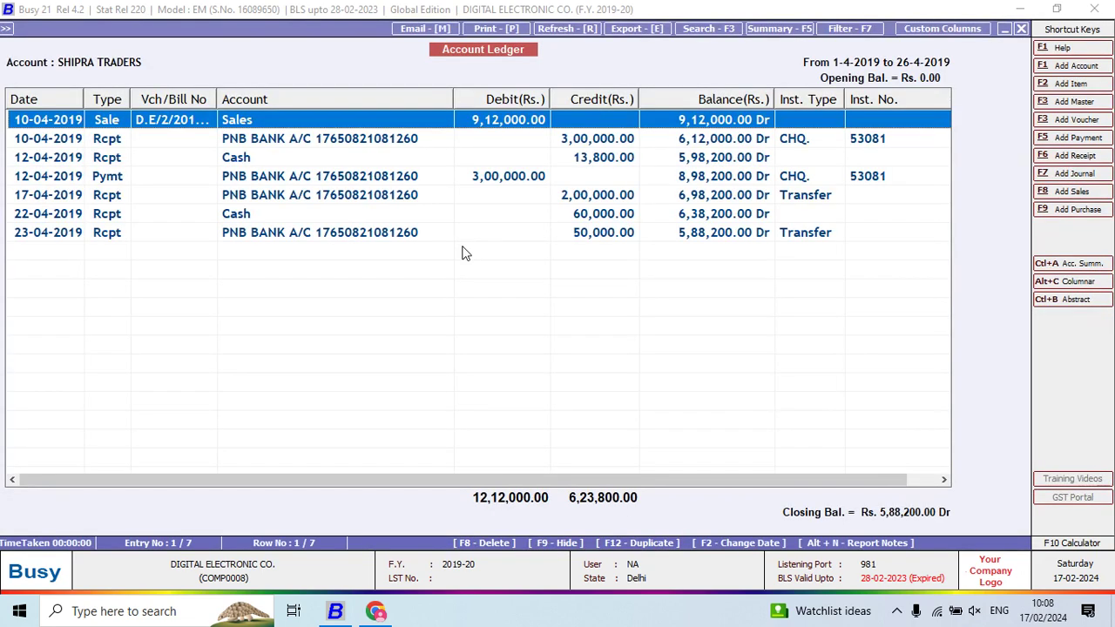
# Examine the SHIPRA TRADERS ledger entries down to the 23-04-2019 receipt and check the closing balance.
pyautogui.press('Down')
pyautogui.press('Down')
pyautogui.press('Down')
pyautogui.press('Down')
pyautogui.press('Down')
pyautogui.press('Down')
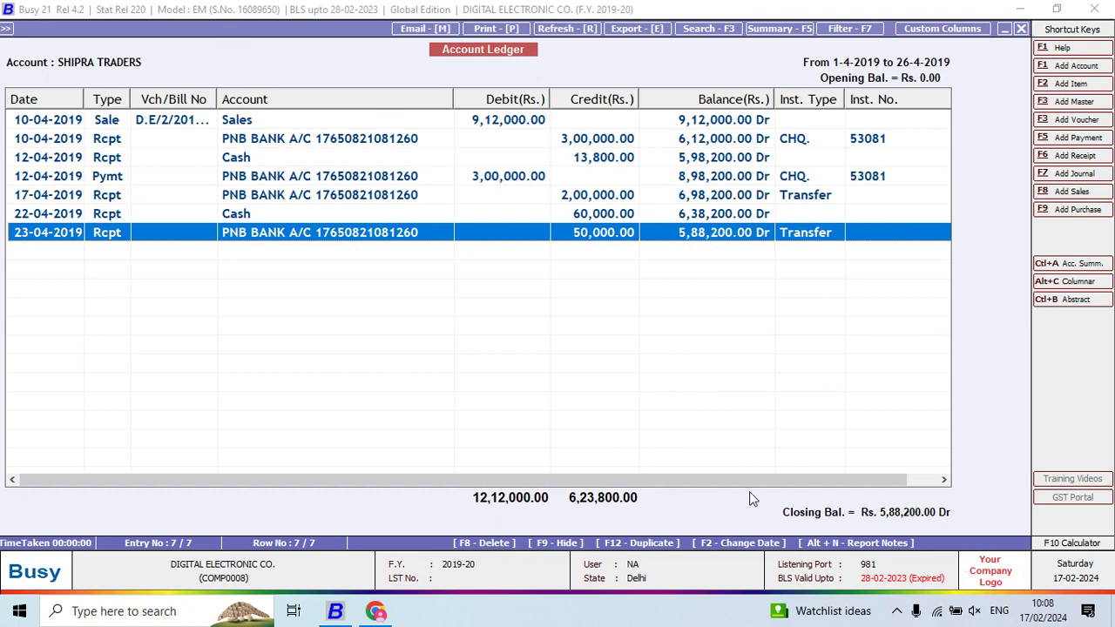
pyautogui.moveTo(781, 483); pyautogui.dragTo(783, 484)
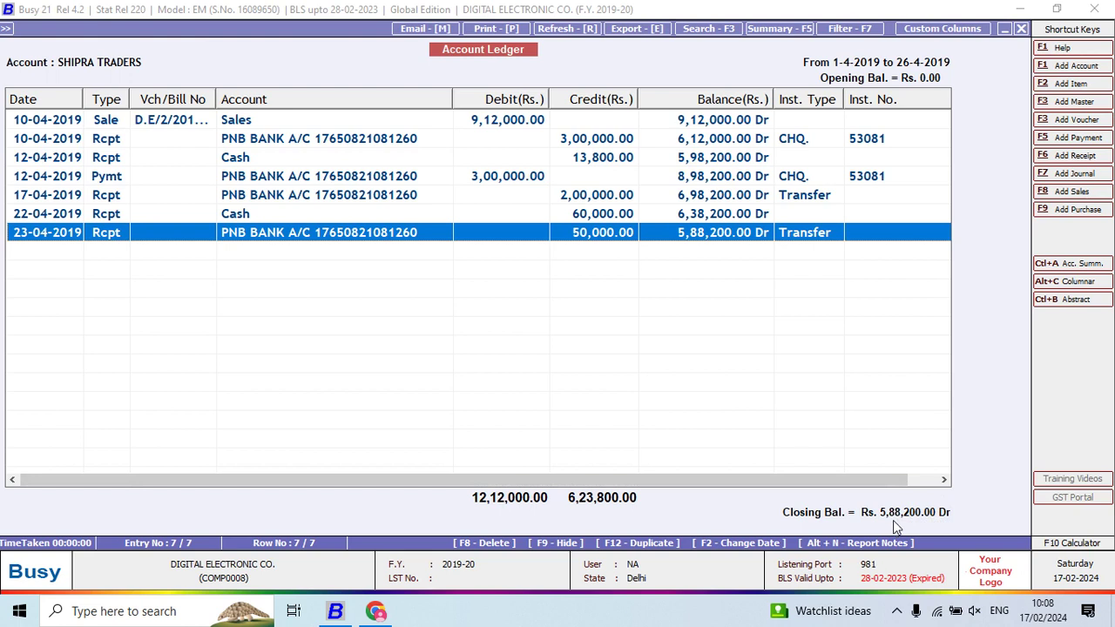
pyautogui.moveTo(895, 480); pyautogui.dragTo(919, 480)
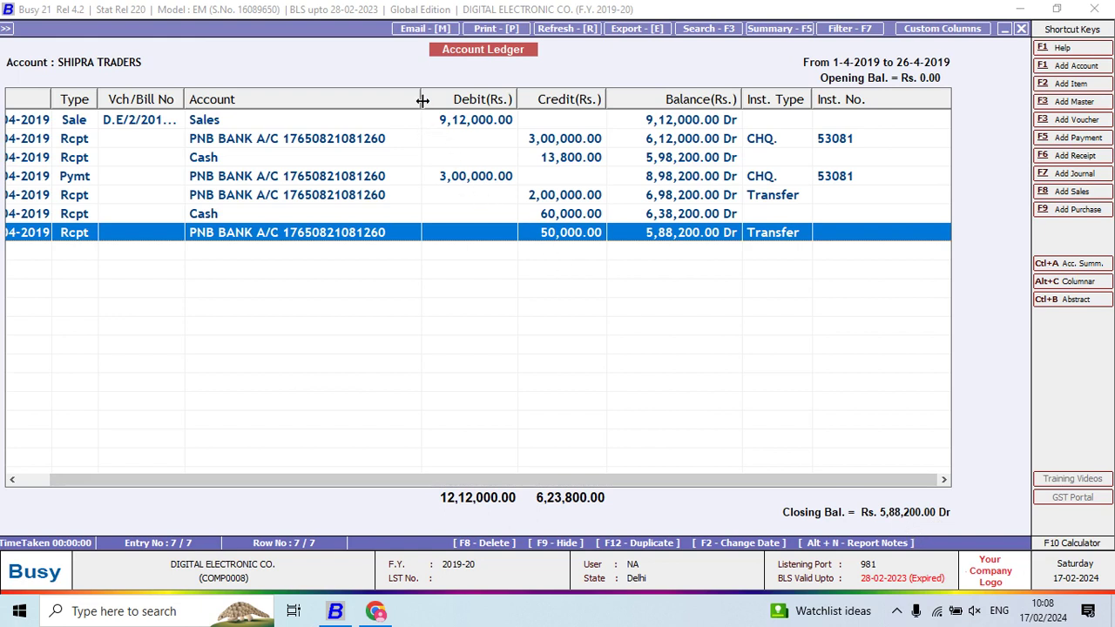
pyautogui.moveTo(423, 99)
pyautogui.mouseDown()
pyautogui.moveTo(409, 106)
pyautogui.moveTo(425, 99)
pyautogui.mouseUp()
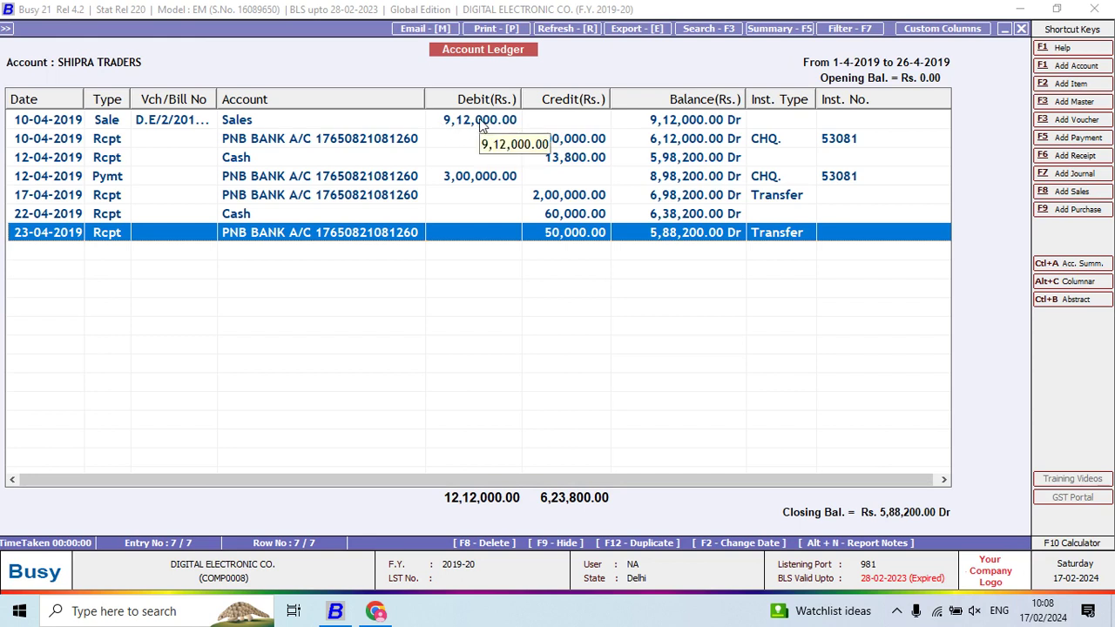
# Regenerate the SHIPRA TRADERS ledger with item details shown.
pyautogui.press('Escape')
pyautogui.click(93, 209)
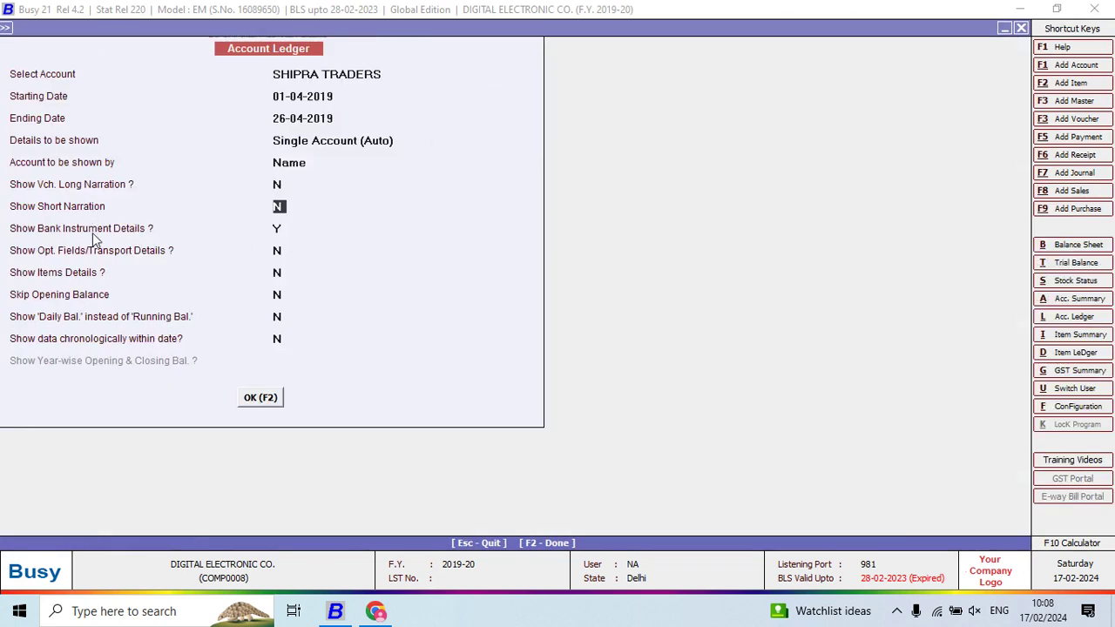
pyautogui.click(77, 278)
pyautogui.press('y')
pyautogui.click(258, 399)
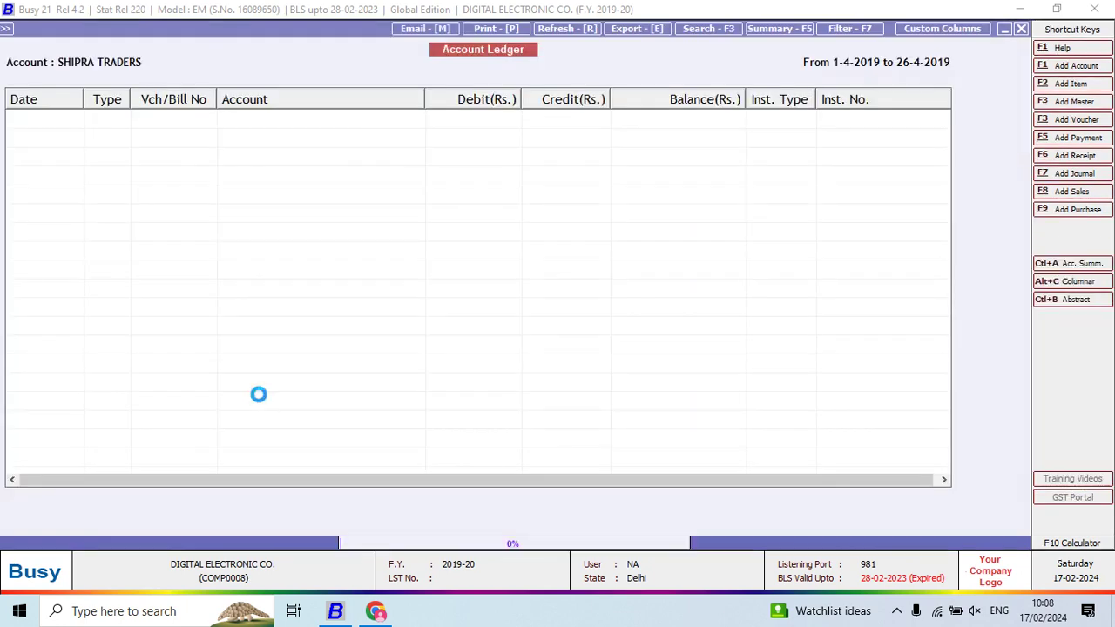
# Sort the ledger entries by debit amount and widen the Account column to fit the item details.
pyautogui.click(462, 100)
pyautogui.doubleClick(426, 99)
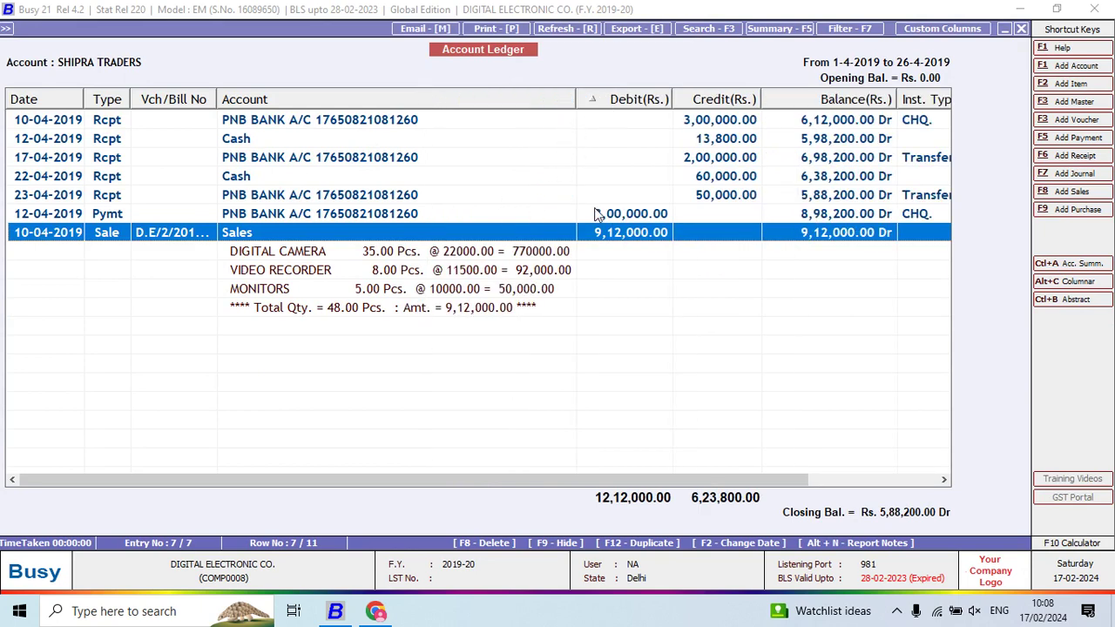
# Sort the SHIPRA TRADERS ledger by debit amount in descending order and look at the available export formats.
pyautogui.click(615, 99)
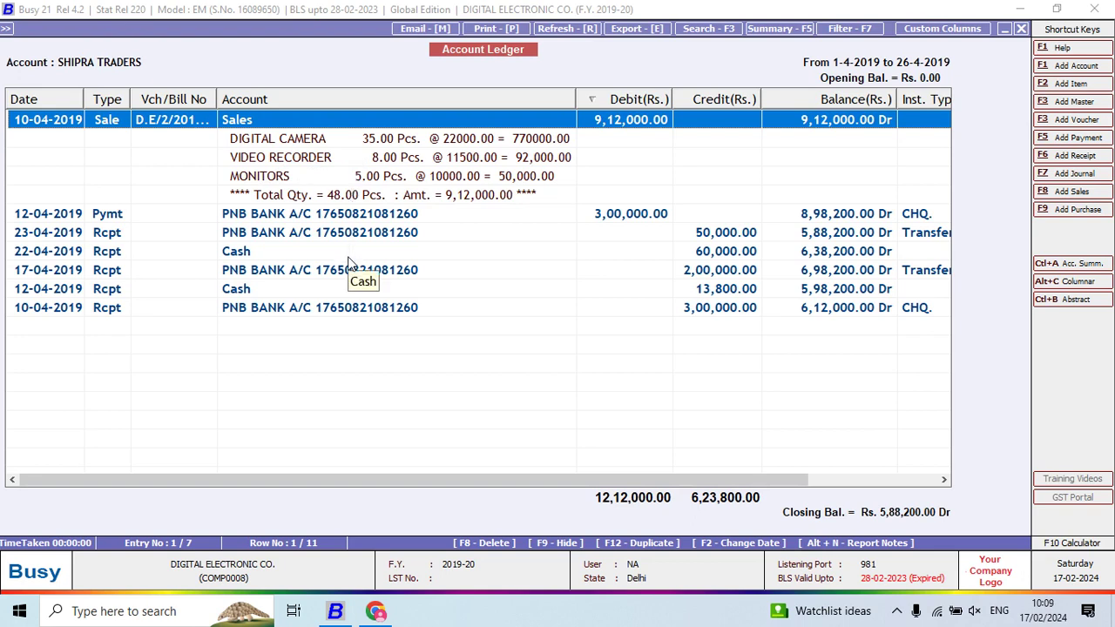
pyautogui.press('e')
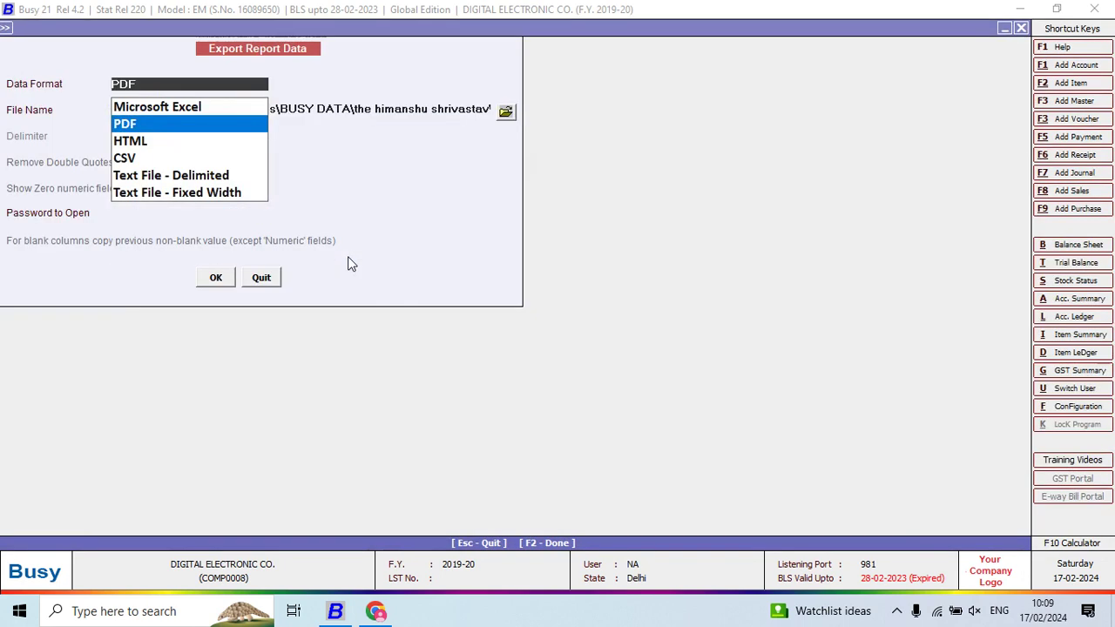
pyautogui.press('Escape')
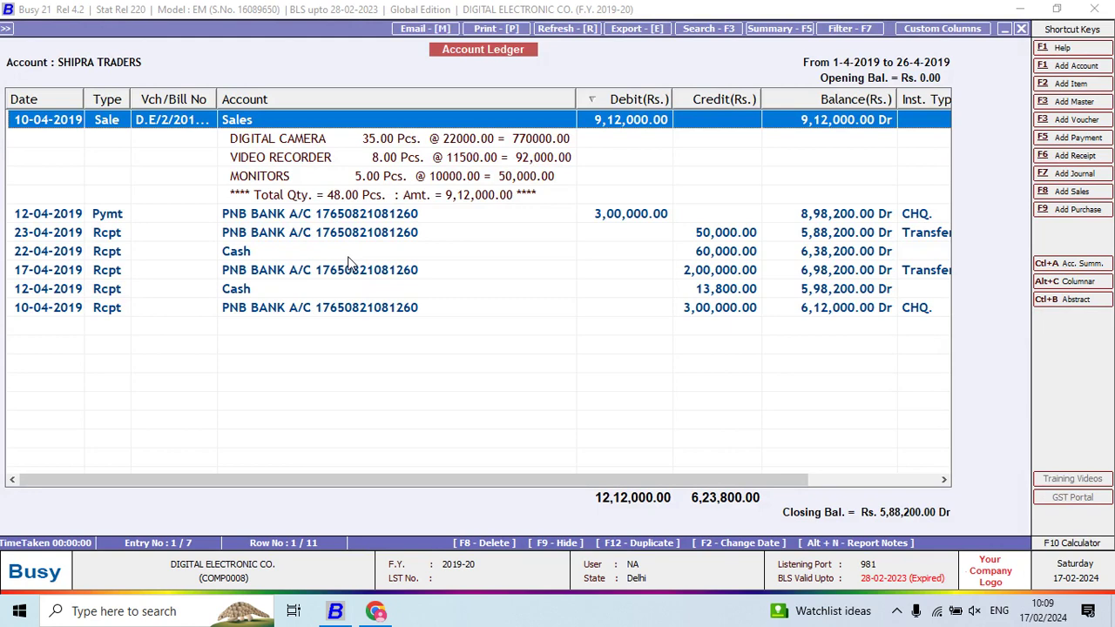
# Check question 8 in Project 6.pdf in Chrome, return to Busy and close the SHIPRA TRADERS ledger.
pyautogui.hotkey('alt', 'Tab')
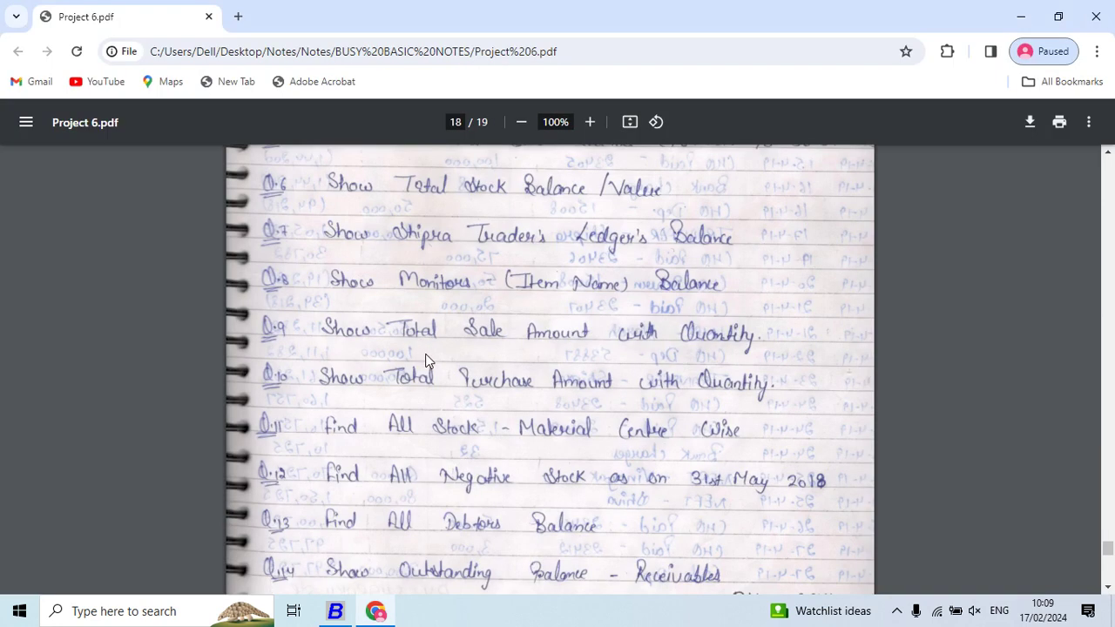
pyautogui.scroll(-2, 484, 386)
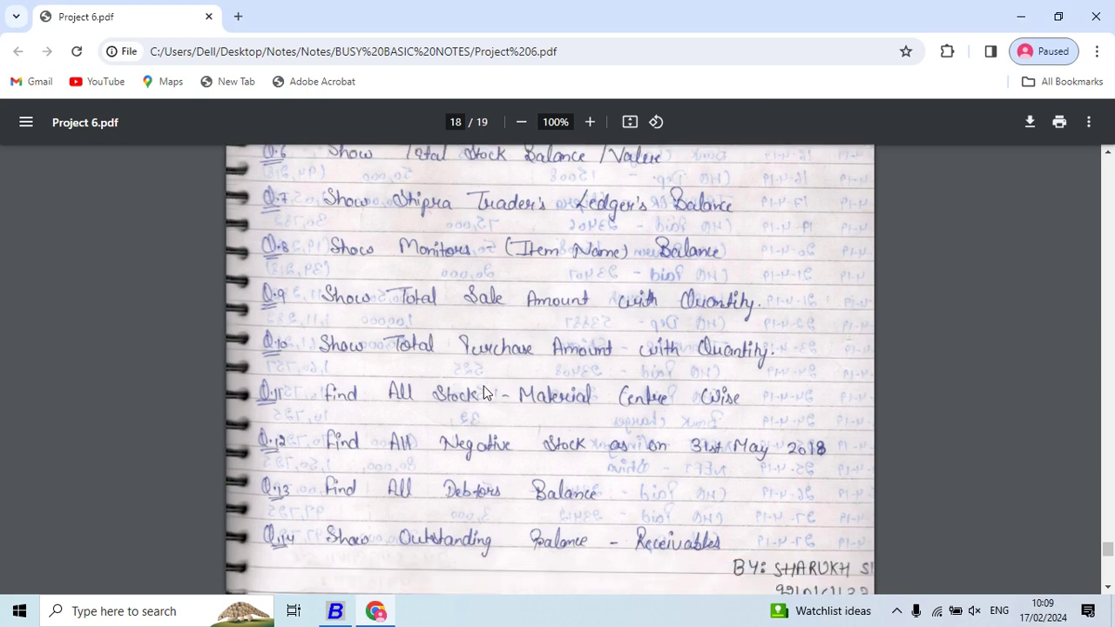
pyautogui.scroll(-1, 485, 393)
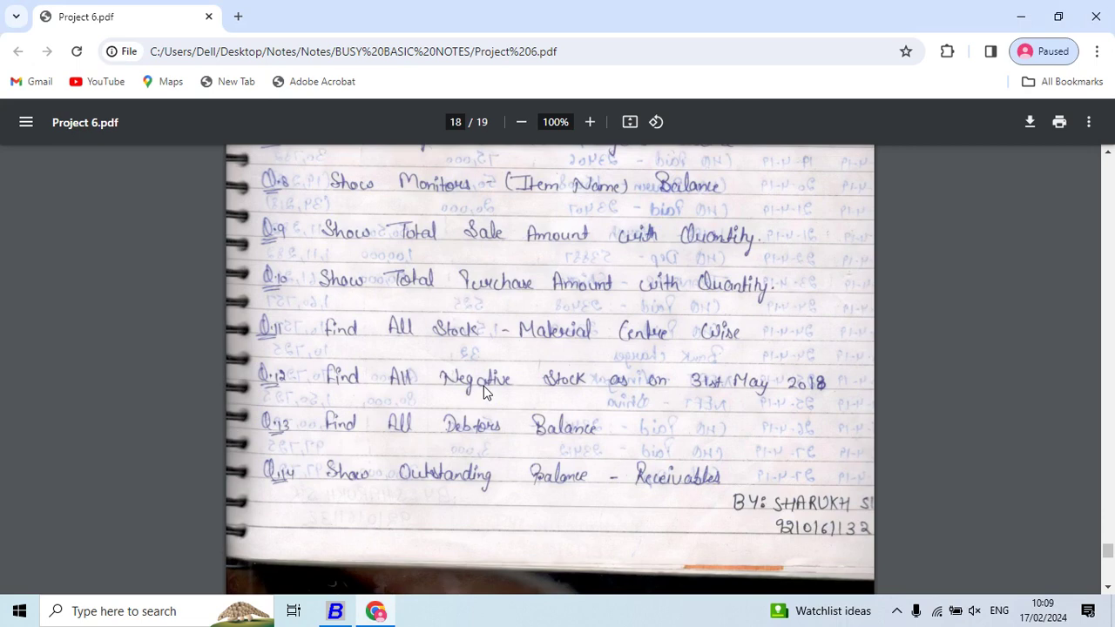
pyautogui.hotkey('alt', 'Tab')
pyautogui.press('Escape')
pyautogui.press('Escape')
pyautogui.press('Escape')
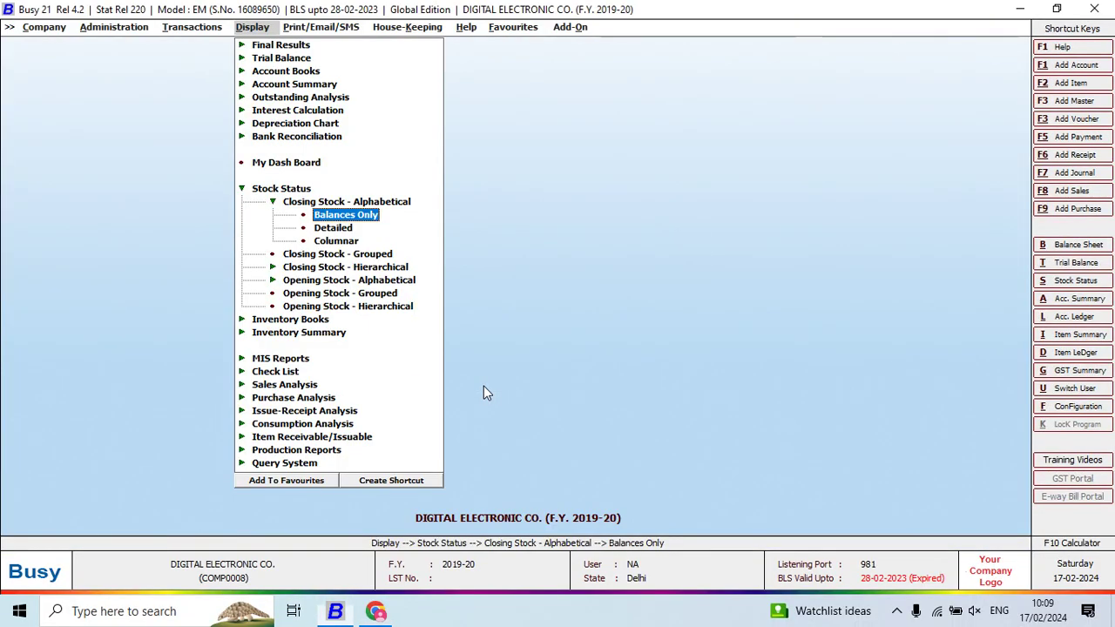
pyautogui.press('Escape')
pyautogui.press('Escape')
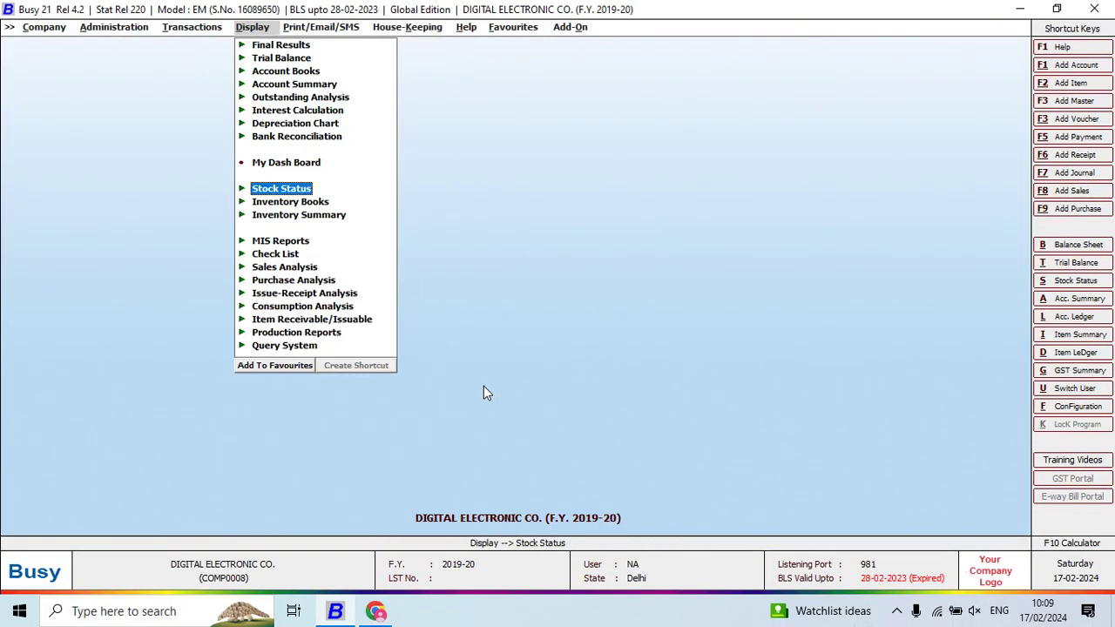
# Generate the alphabetical closing stock report, balances only, for the single item MONITORS as on 26-04-2019.
pyautogui.press('Return')
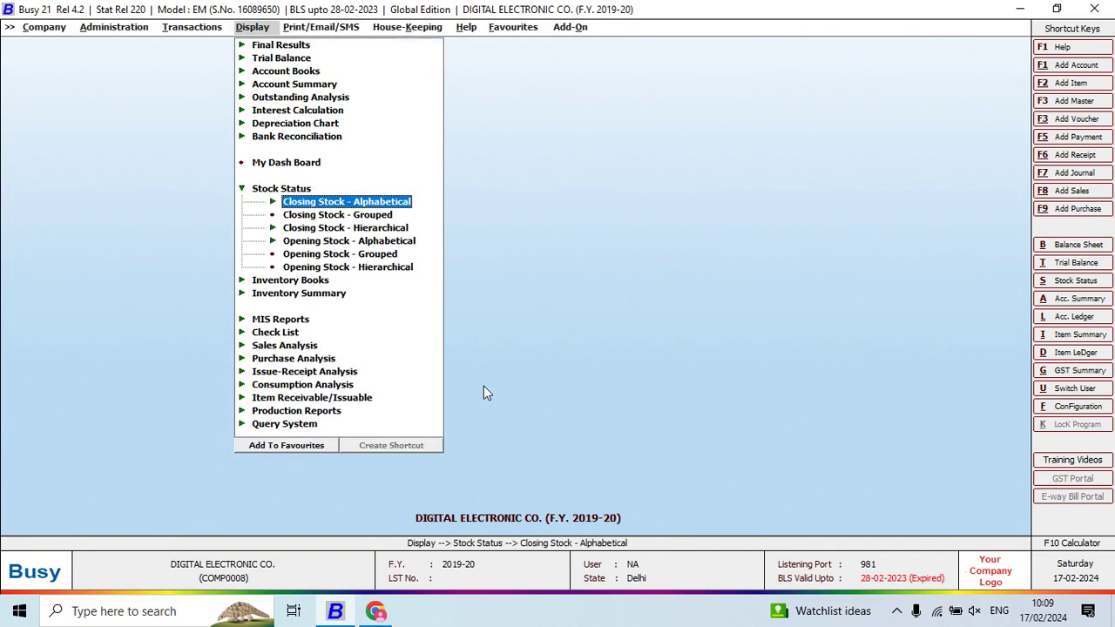
pyautogui.press('Return')
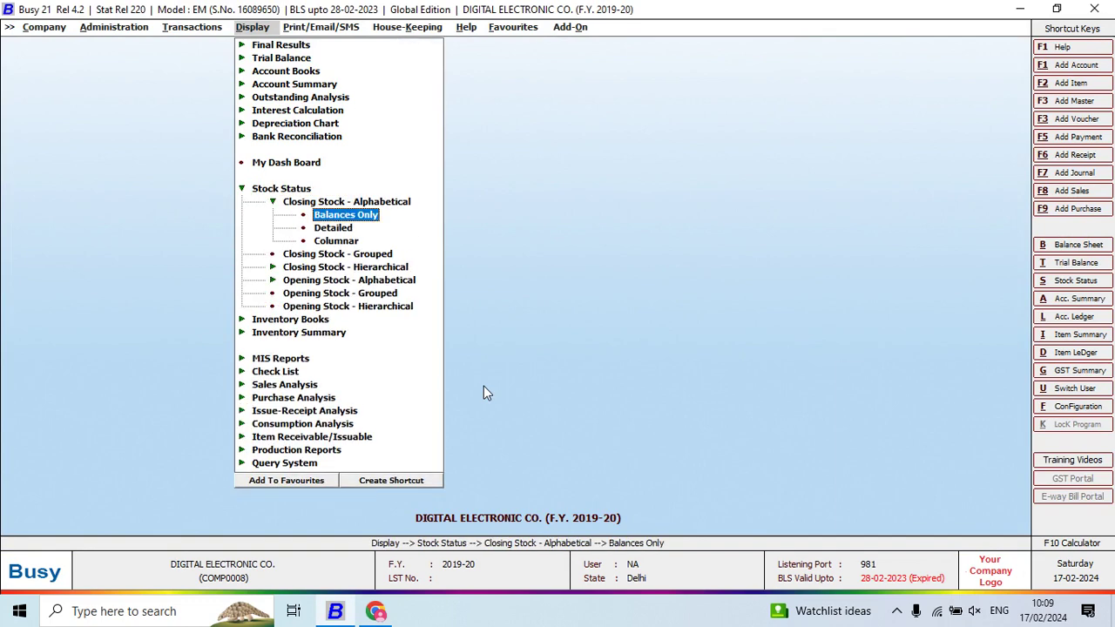
pyautogui.press('Return')
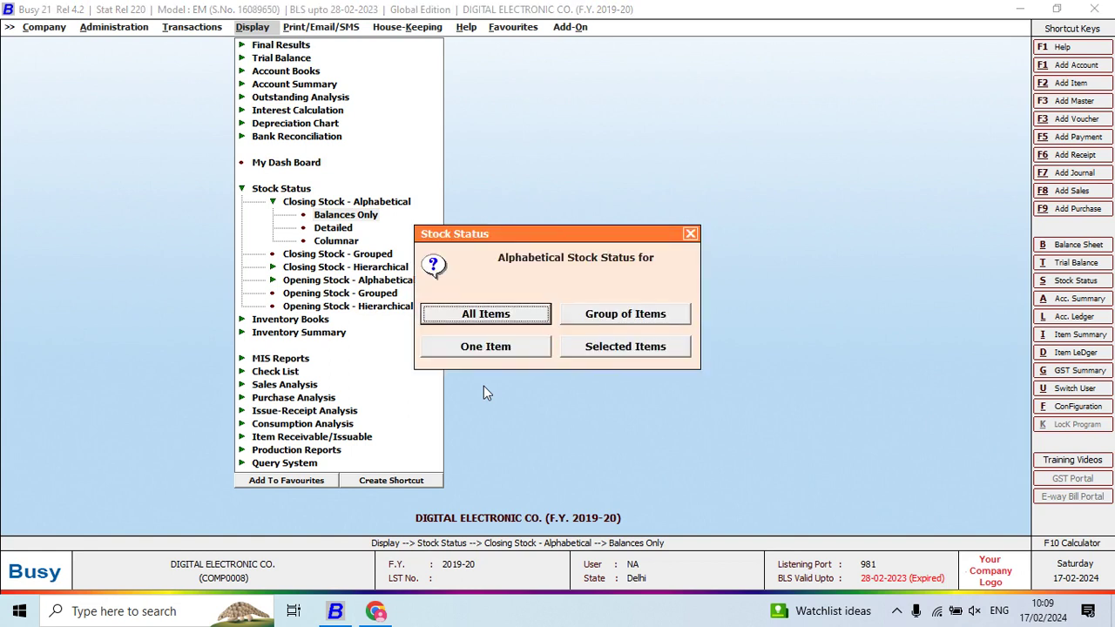
pyautogui.press('Tab')
pyautogui.press('Tab')
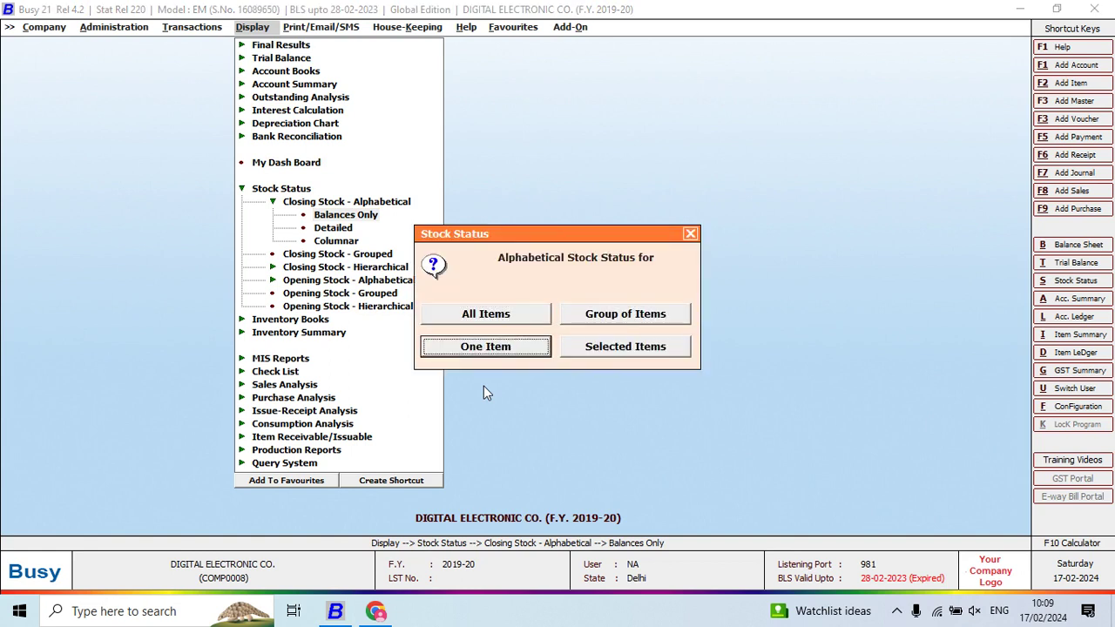
pyautogui.press('Return')
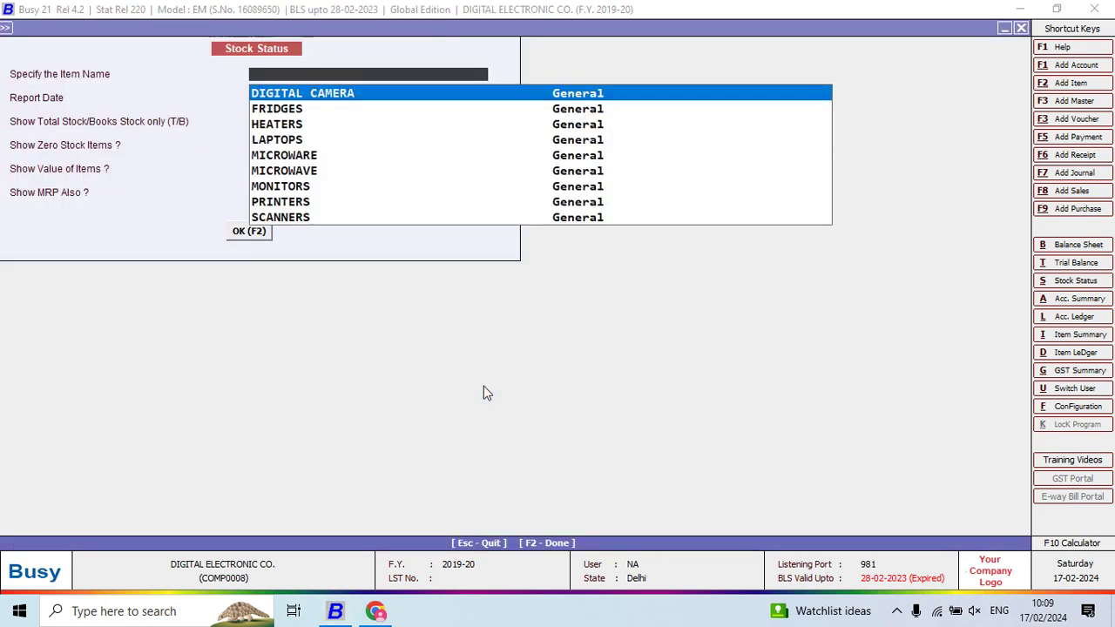
pyautogui.write('moni')
pyautogui.press('Return')
pyautogui.press('Return')
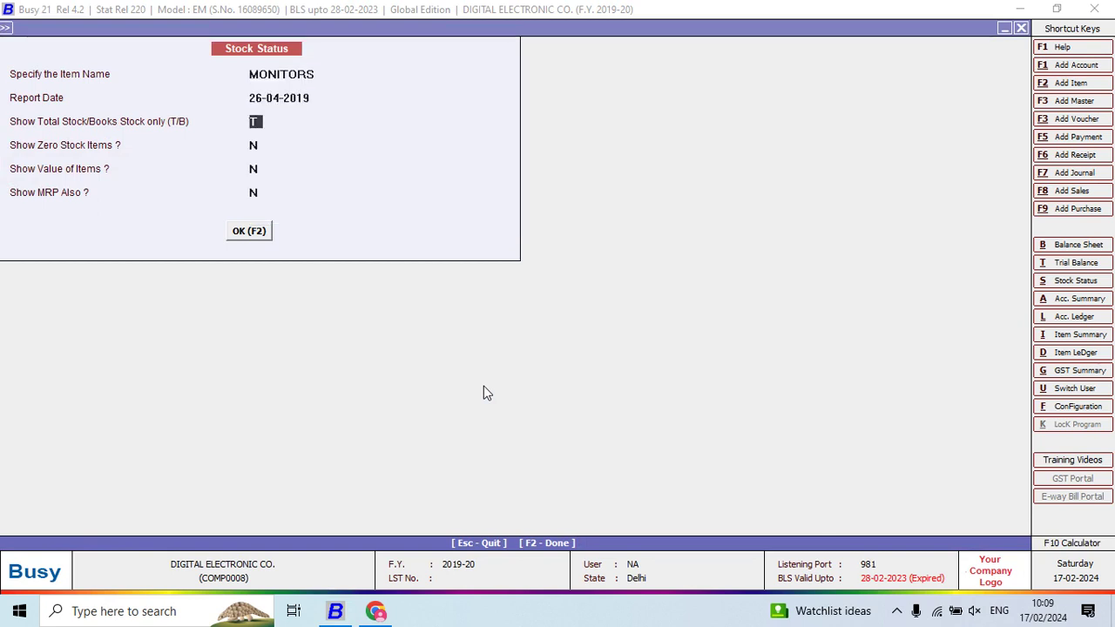
pyautogui.press('F2')
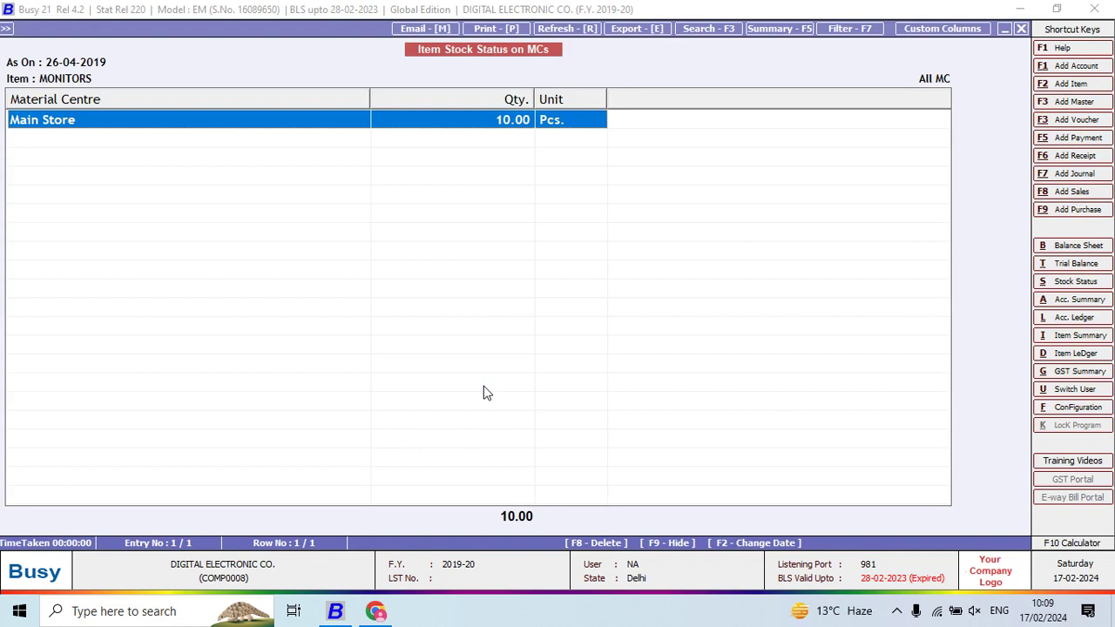
# Generate the MONITORS stock ledger for all material centres from 01-04-2019 to 26-04-2019.
pyautogui.press('Return')
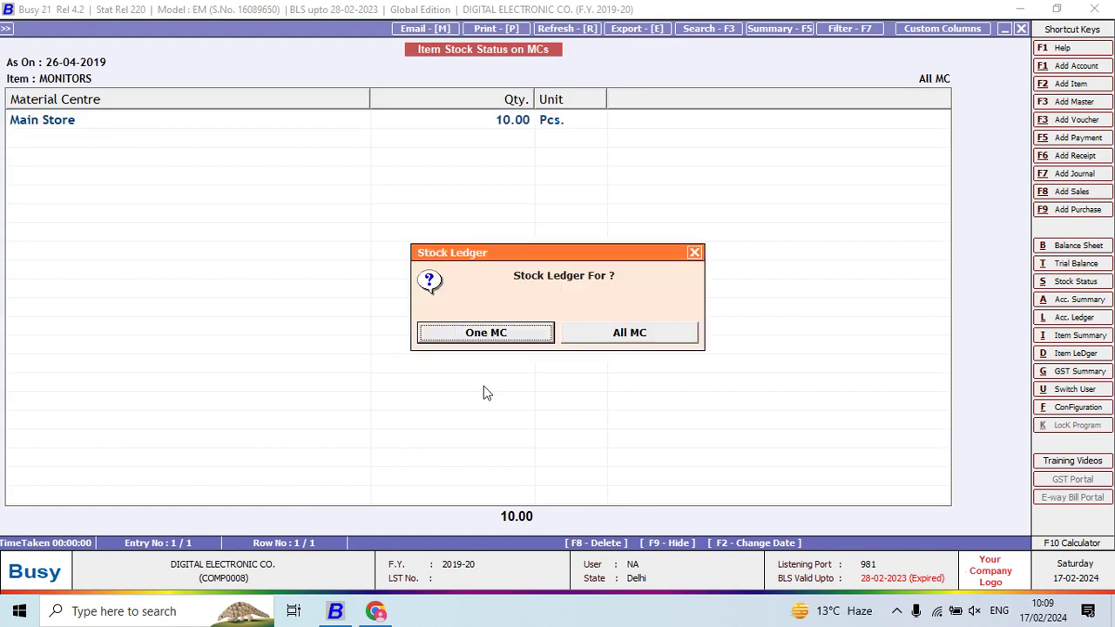
pyautogui.press('Right')
pyautogui.press('Return')
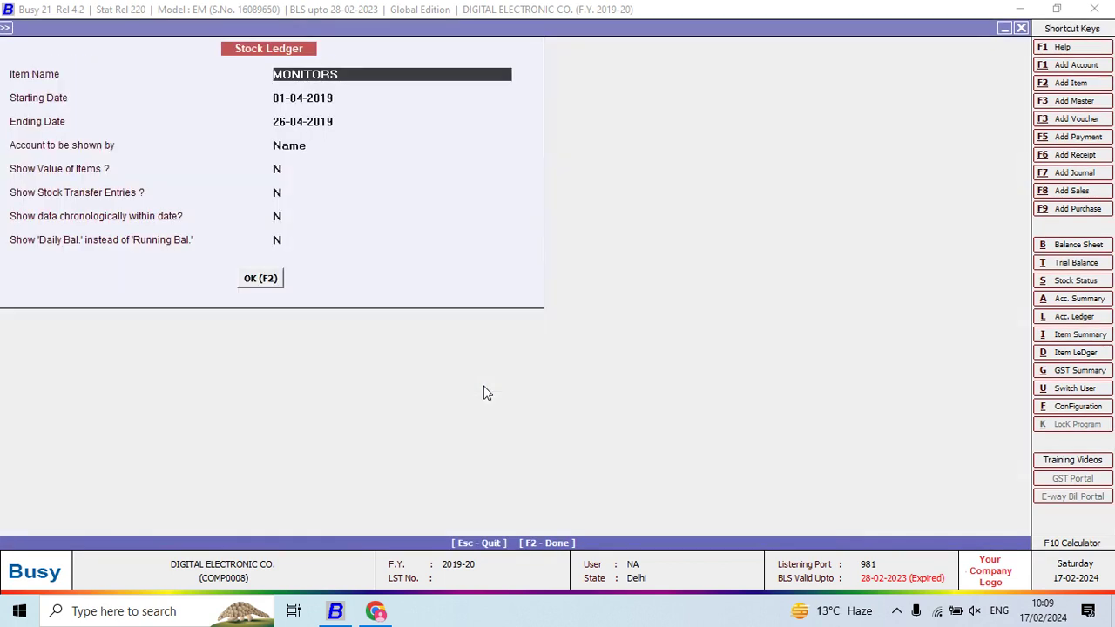
pyautogui.press('F2')
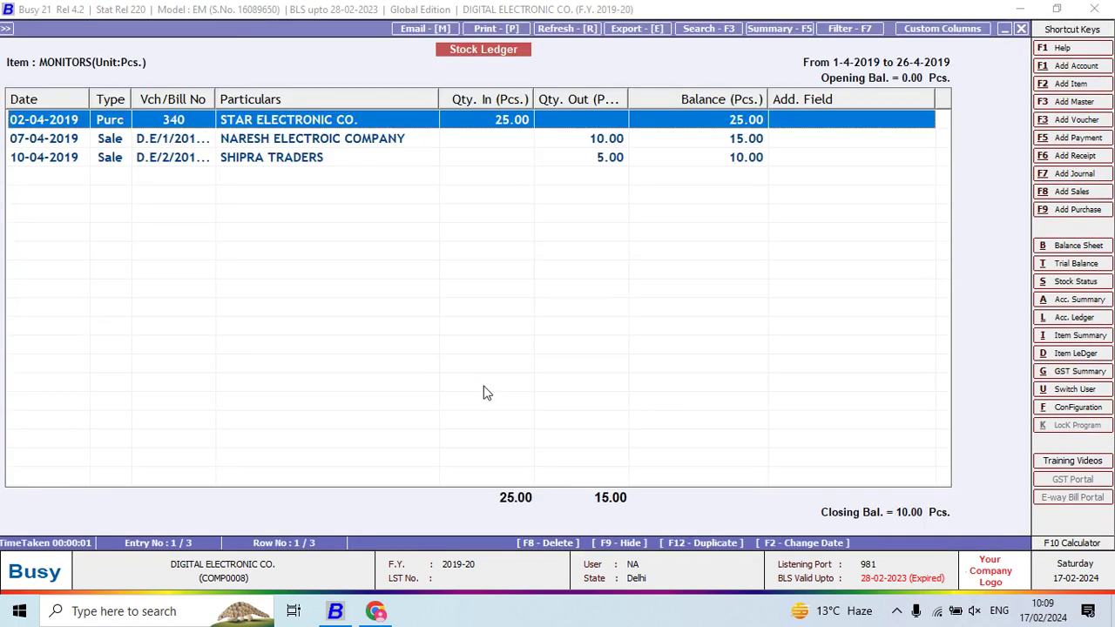
# Examine the MONITORS purchase and sale entries and view the NARESH ELECTROIC COMPANY sales voucher dated 07-04-2019.
pyautogui.press('Down')
pyautogui.press('Down')
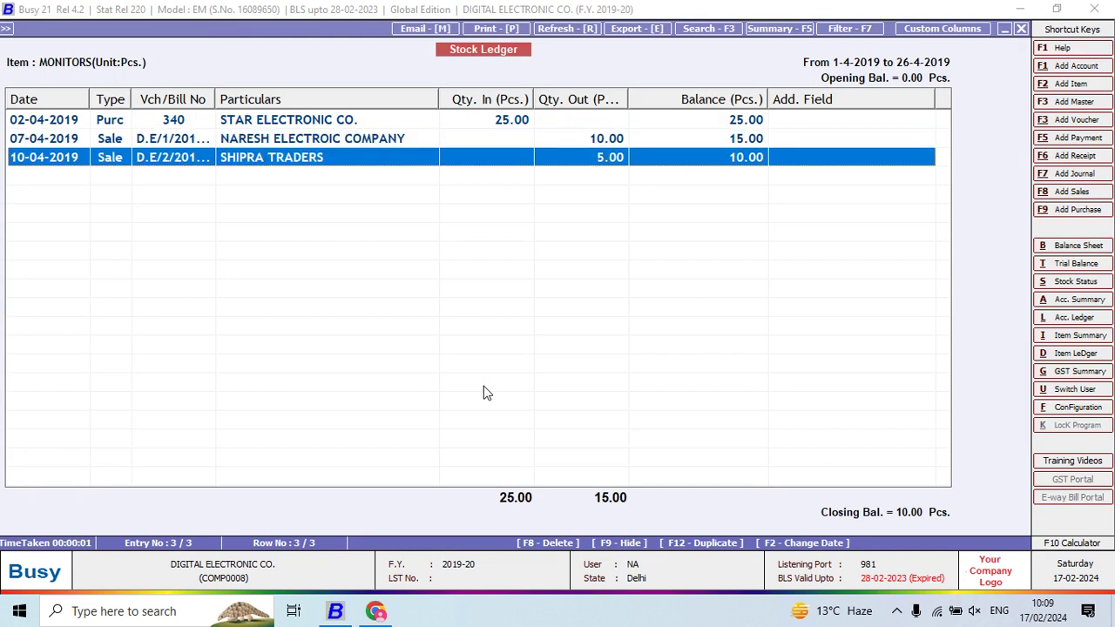
pyautogui.click(502, 128)
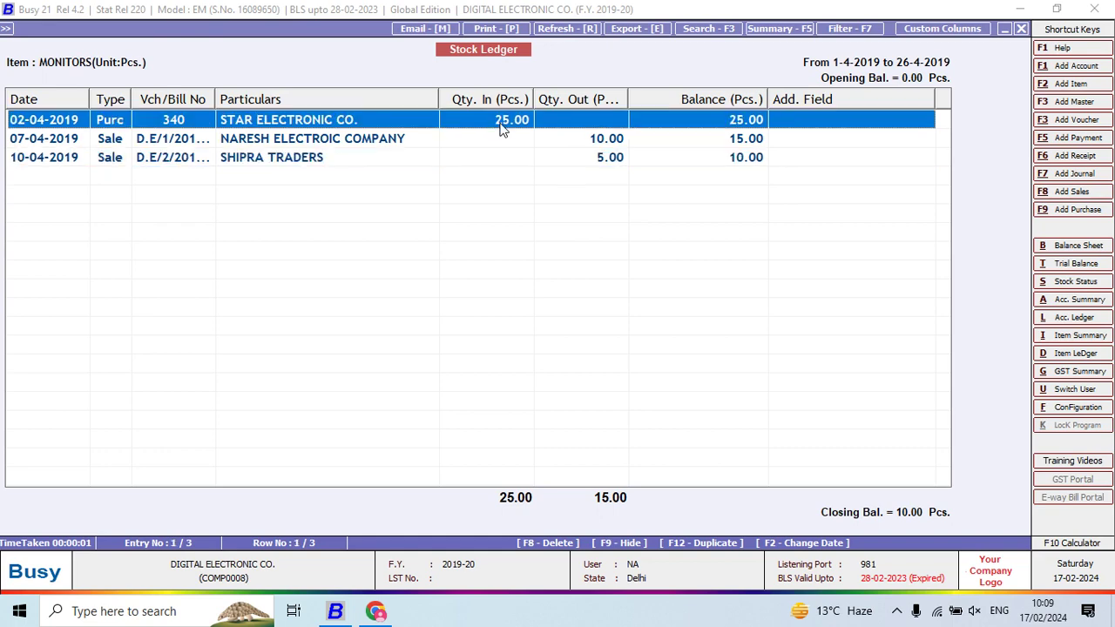
pyautogui.click(601, 142)
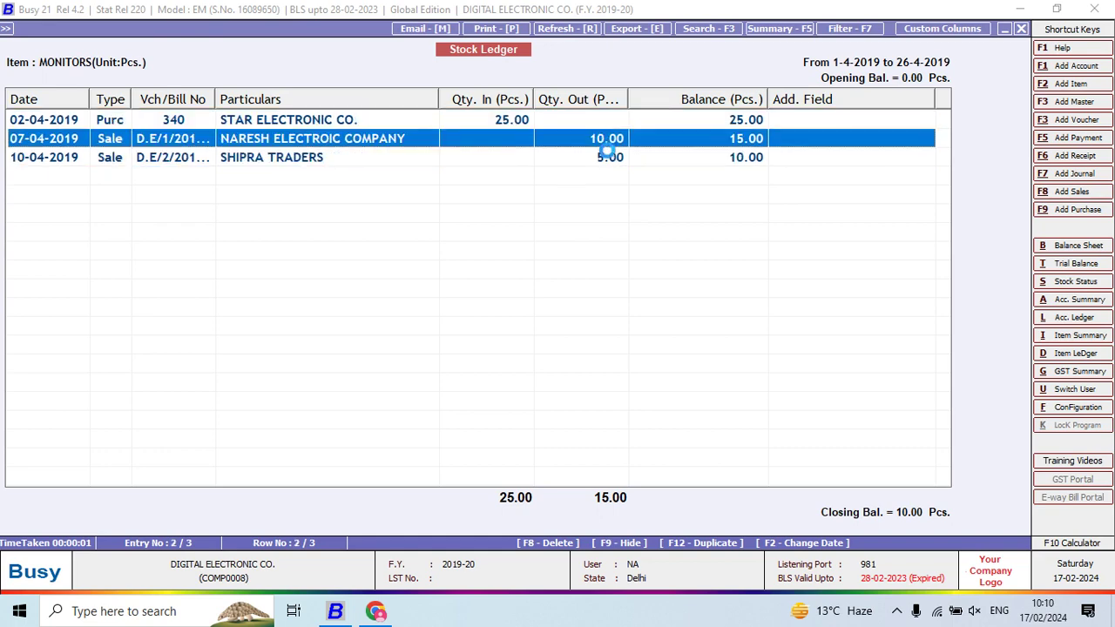
pyautogui.press('Return')
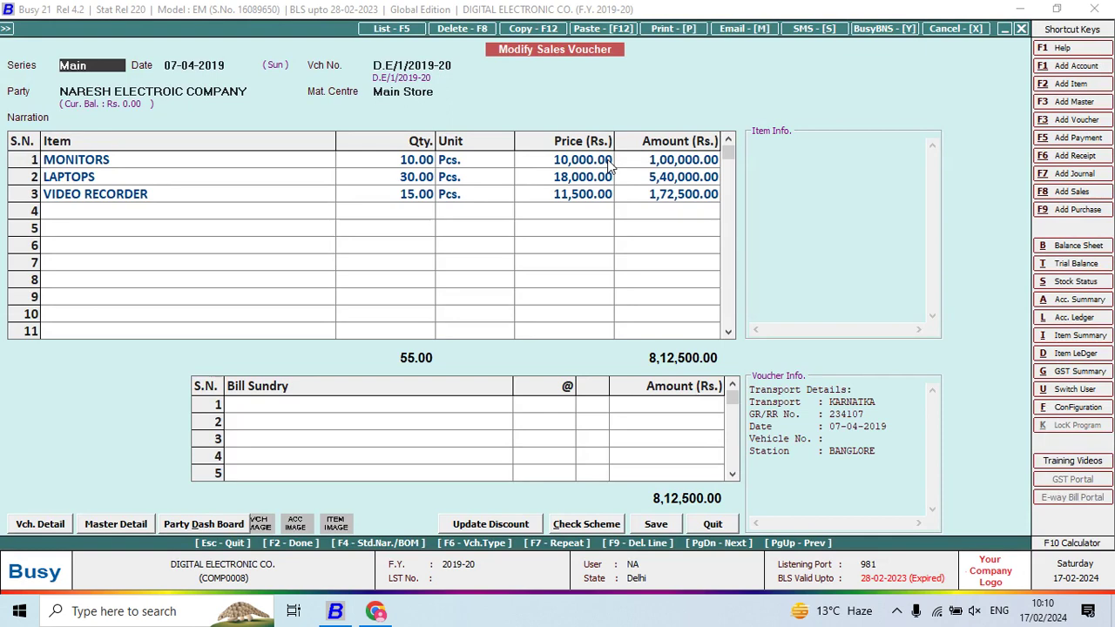
pyautogui.press('Escape')
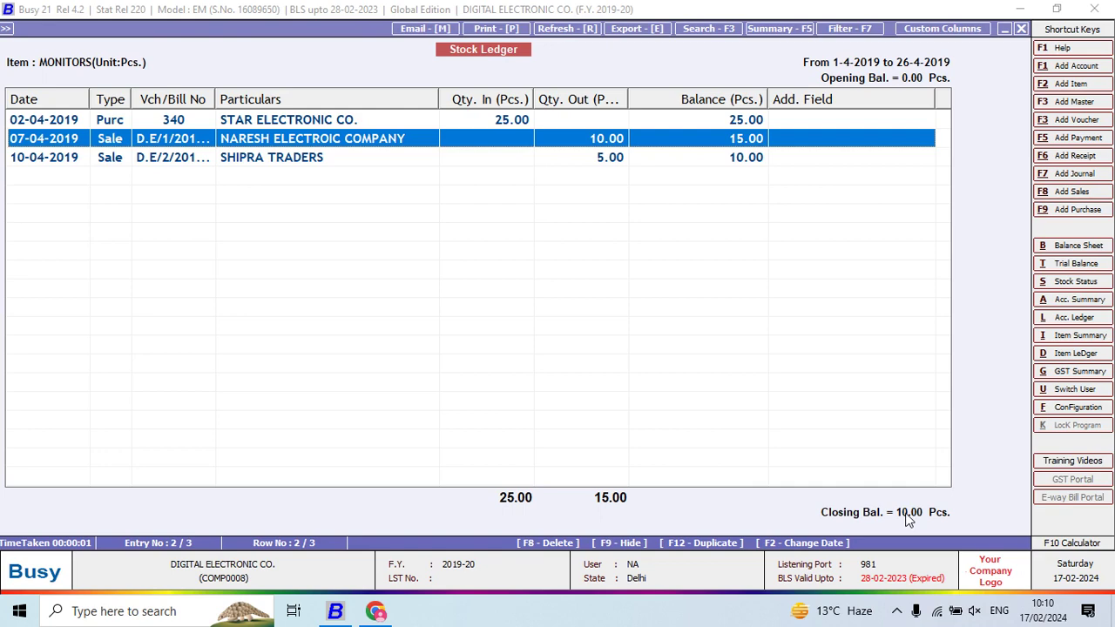
# Check question 9 in Project 6.pdf in Chrome, return to Busy and close the MONITORS stock reports.
pyautogui.hotkey('alt', 'Tab')
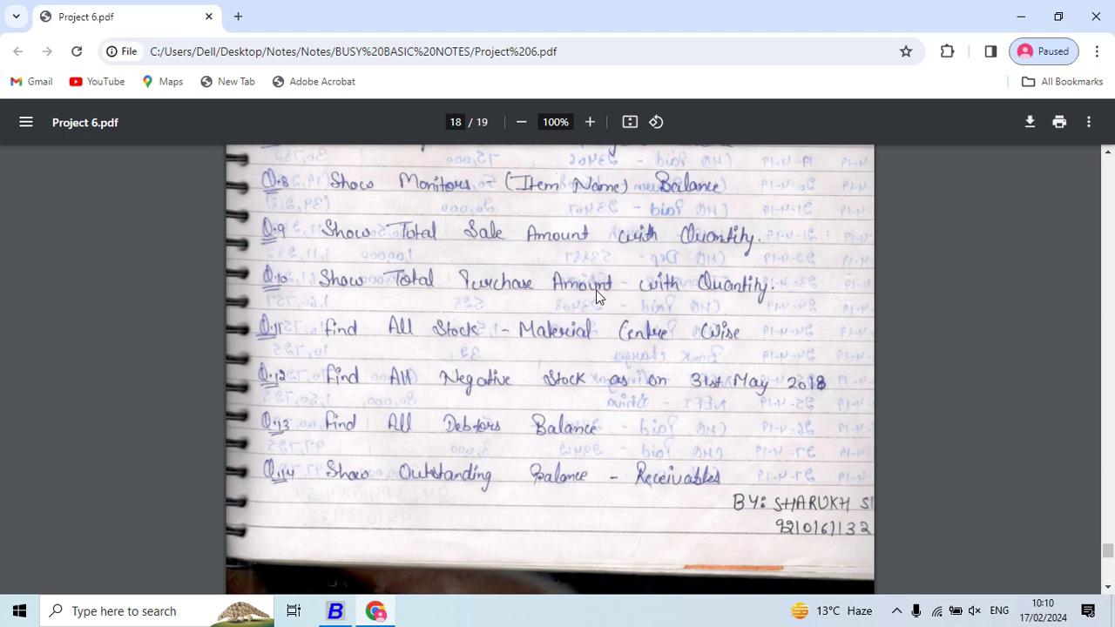
pyautogui.scroll(-1, 596, 290)
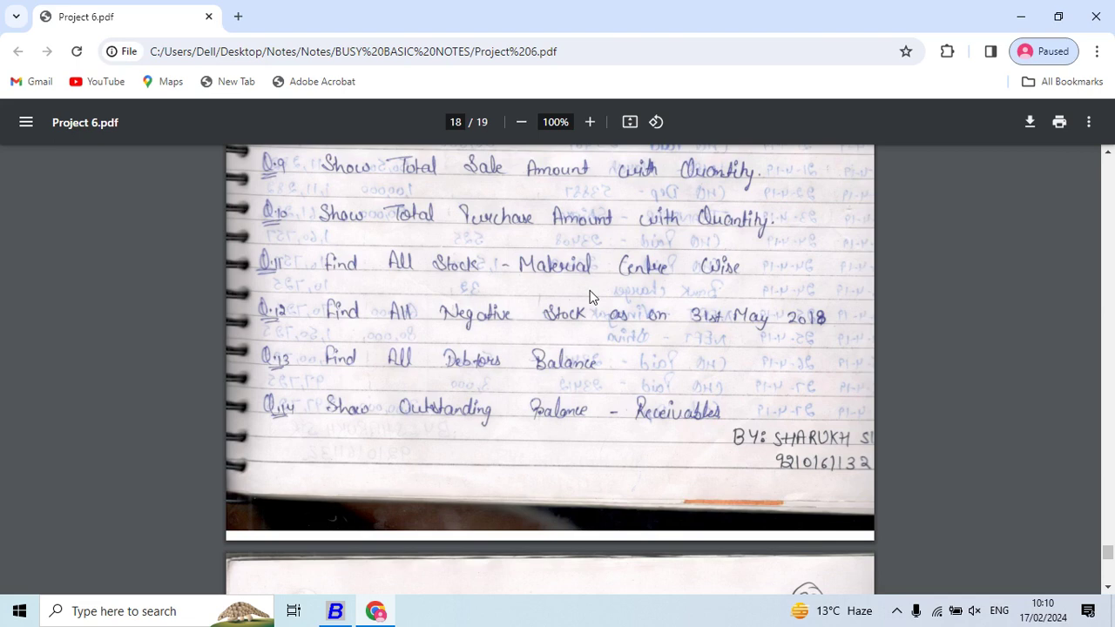
pyautogui.hotkey('alt', 'Tab')
pyautogui.press('Escape')
pyautogui.press('Escape')
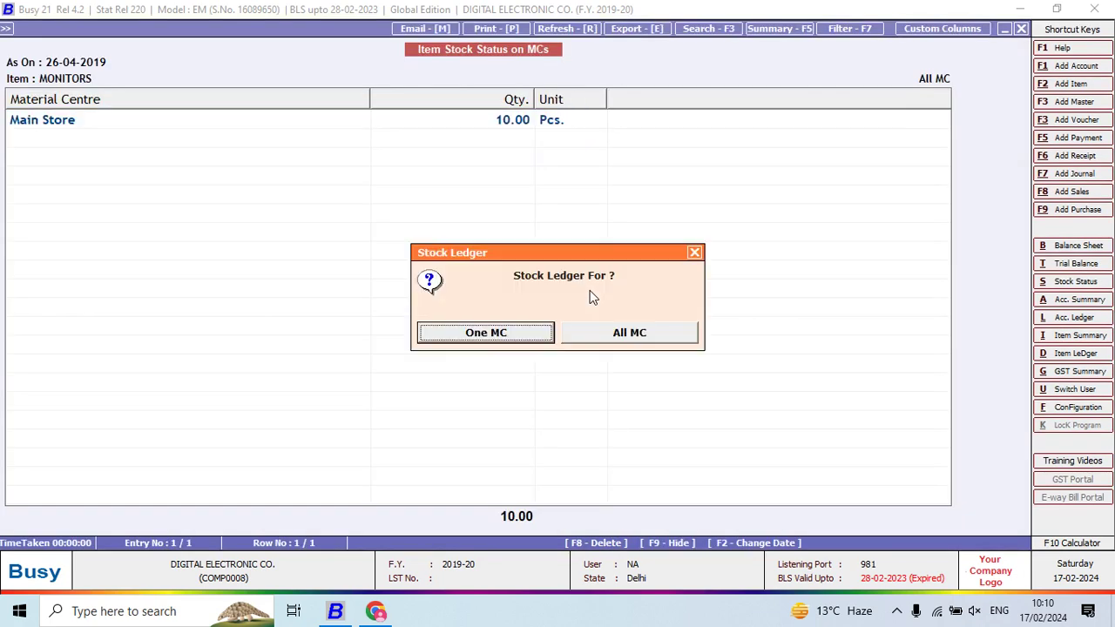
pyautogui.press('Escape')
pyautogui.press('Escape')
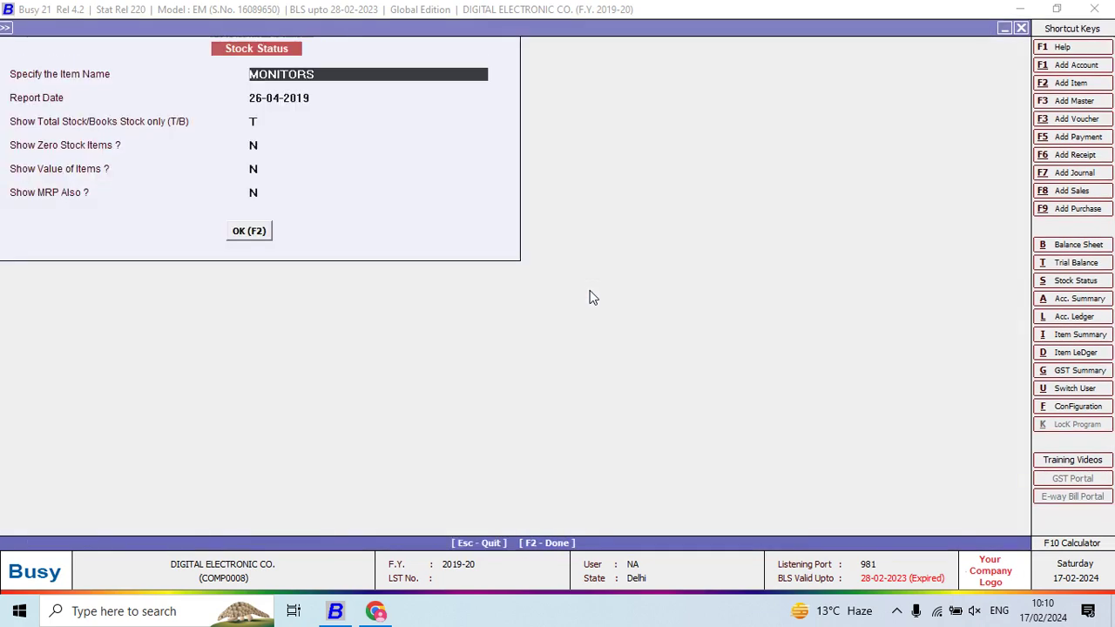
pyautogui.press('Escape')
pyautogui.press('Escape')
pyautogui.press('Escape')
pyautogui.press('Escape')
# List all sales vouchers on screen from 01-04-2019 to 26-04-2019 with item values but no material centre names, and widen the Price column.
pyautogui.press('Left')
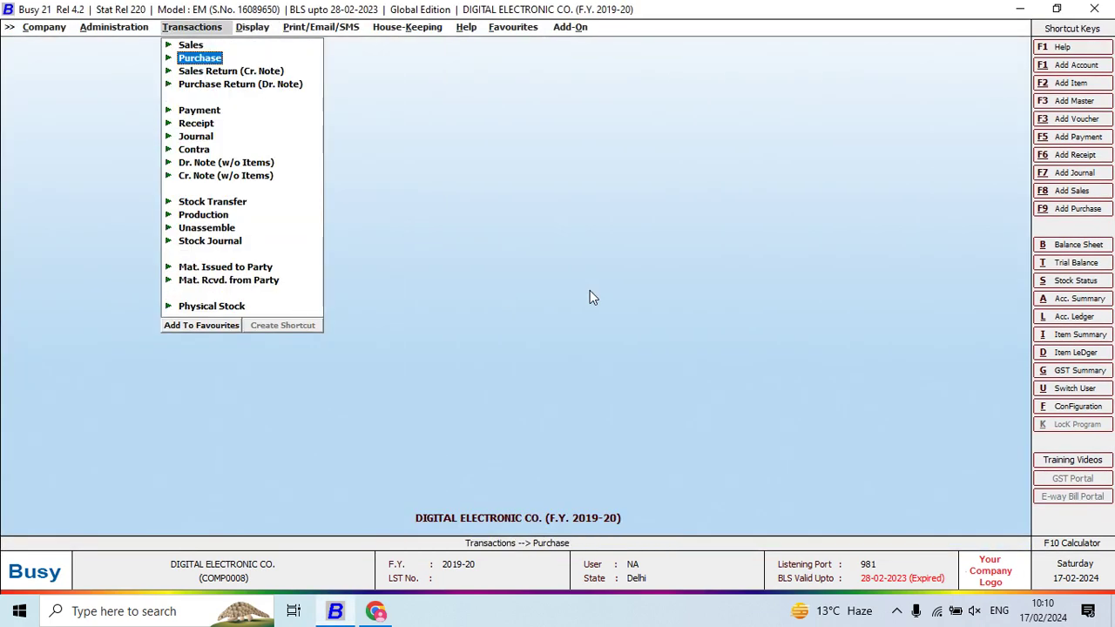
pyautogui.press('Up')
pyautogui.press('Return')
pyautogui.press('Down')
pyautogui.press('Down')
pyautogui.press('Return')
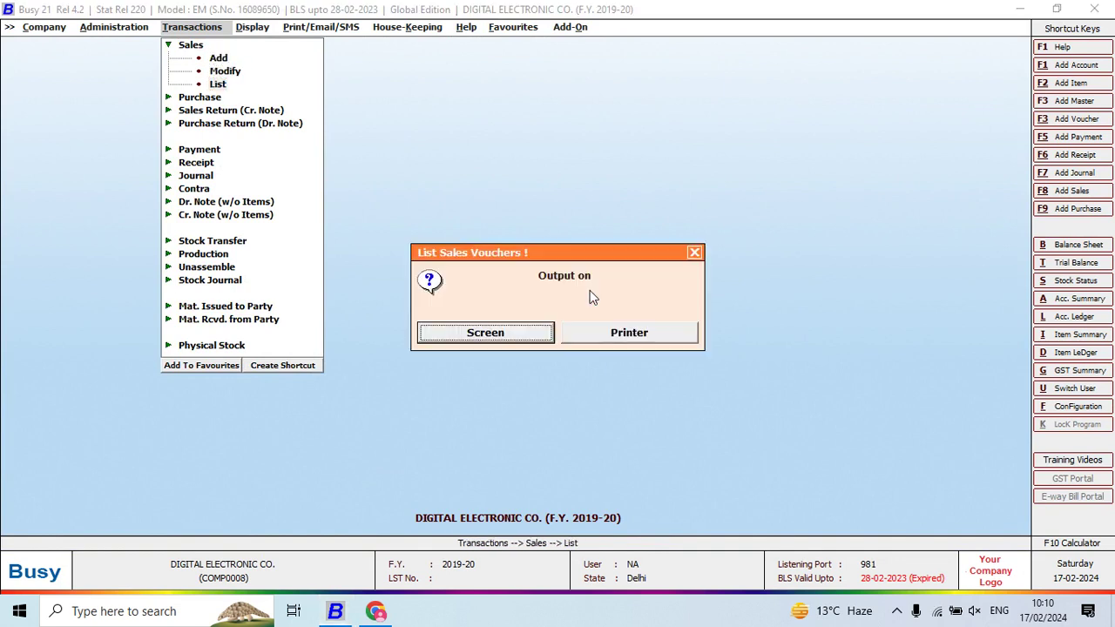
pyautogui.press('Return')
pyautogui.press('Return')
pyautogui.press('Return')
pyautogui.press('Return')
pyautogui.press('Return')
pyautogui.press('Return')
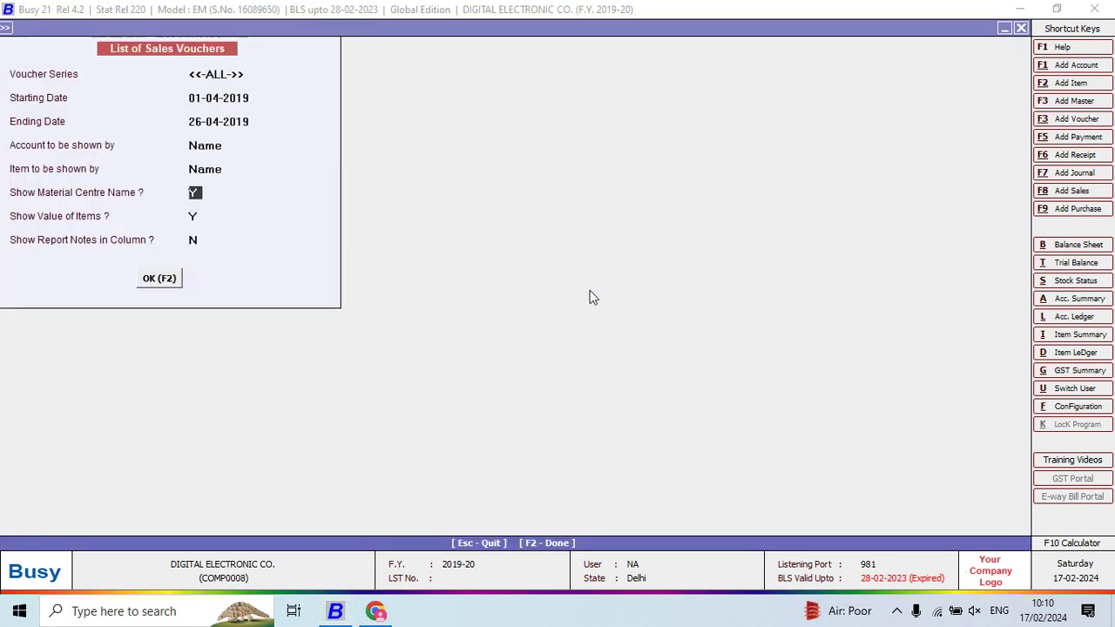
pyautogui.press('n')
pyautogui.press('Return')
pyautogui.press('Up')
pyautogui.press('y')
pyautogui.press('n')
pyautogui.press('Return')
pyautogui.press('F2')
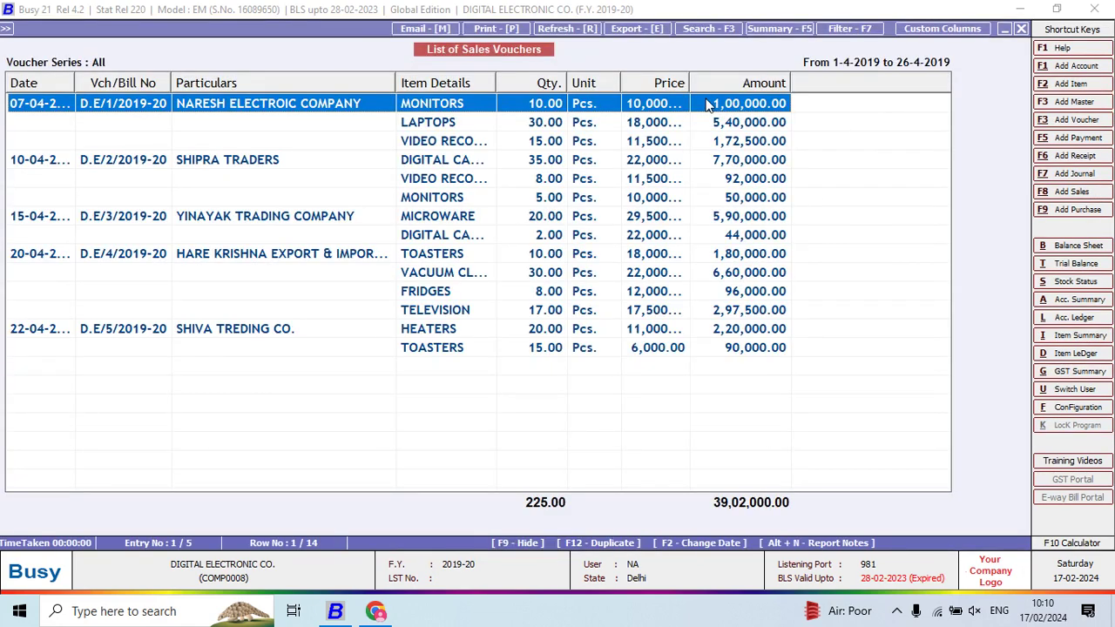
pyautogui.moveTo(687, 77); pyautogui.dragTo(702, 77)
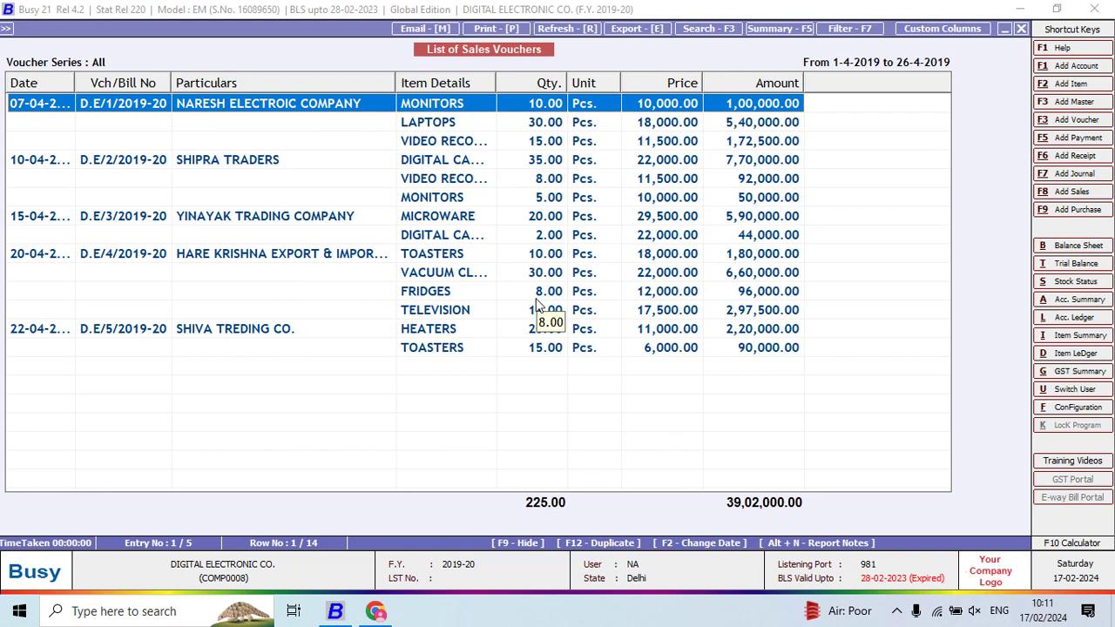
# Generate the Sales account ledger from 01-04-2019 to 26-04-2019 without bank instrument details or item details.
pyautogui.press('l')
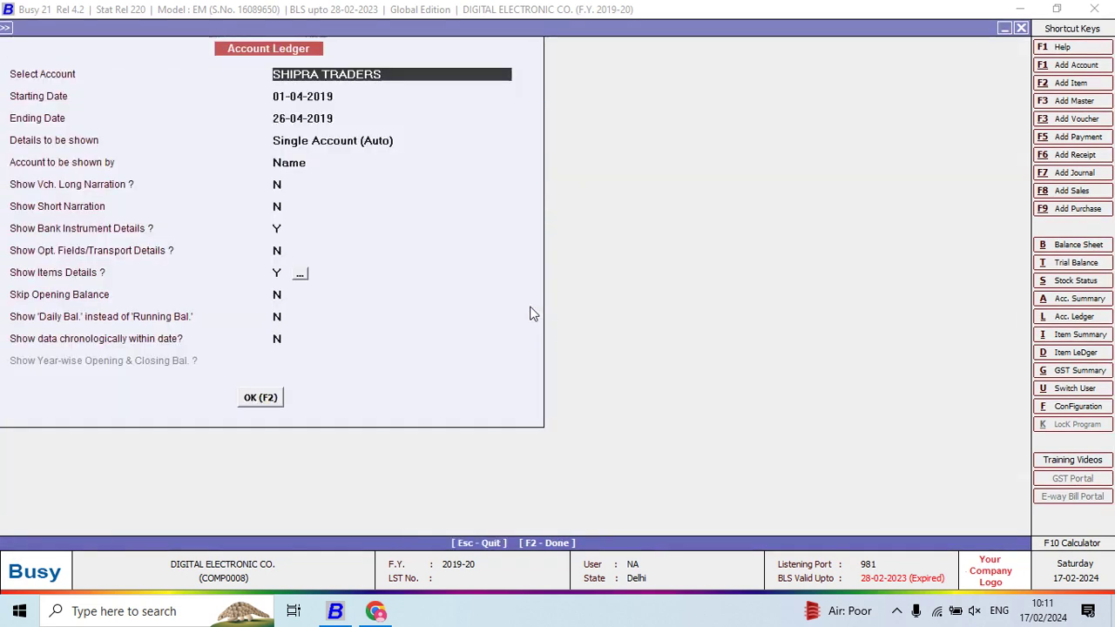
pyautogui.write('sale')
pyautogui.press('Return')
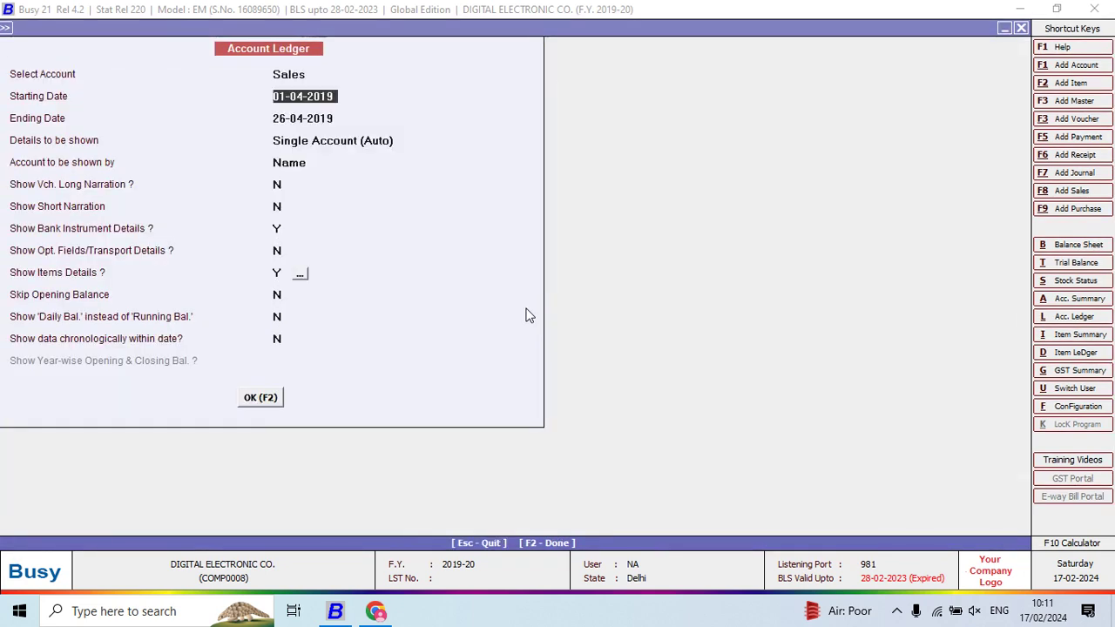
pyautogui.press('Return')
pyautogui.press('Return')
pyautogui.press('Return')
pyautogui.press('Return')
pyautogui.press('Return')
pyautogui.press('Return')
pyautogui.press('Return')
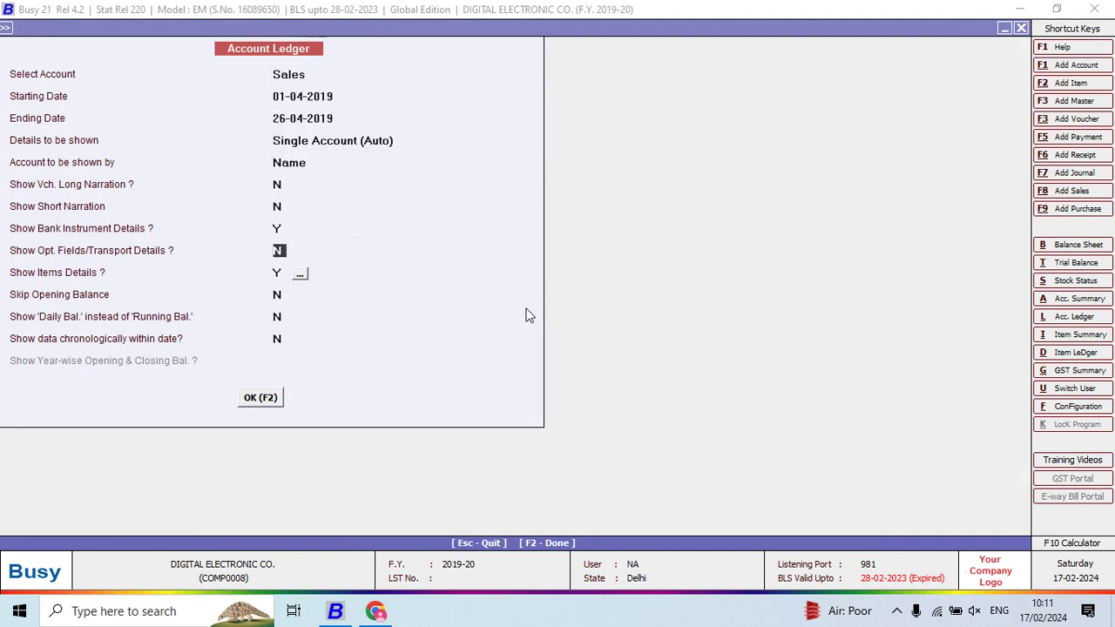
pyautogui.press('Up')
pyautogui.write('n')
pyautogui.press('Return')
pyautogui.press('Return')
pyautogui.write('n')
pyautogui.press('F2')
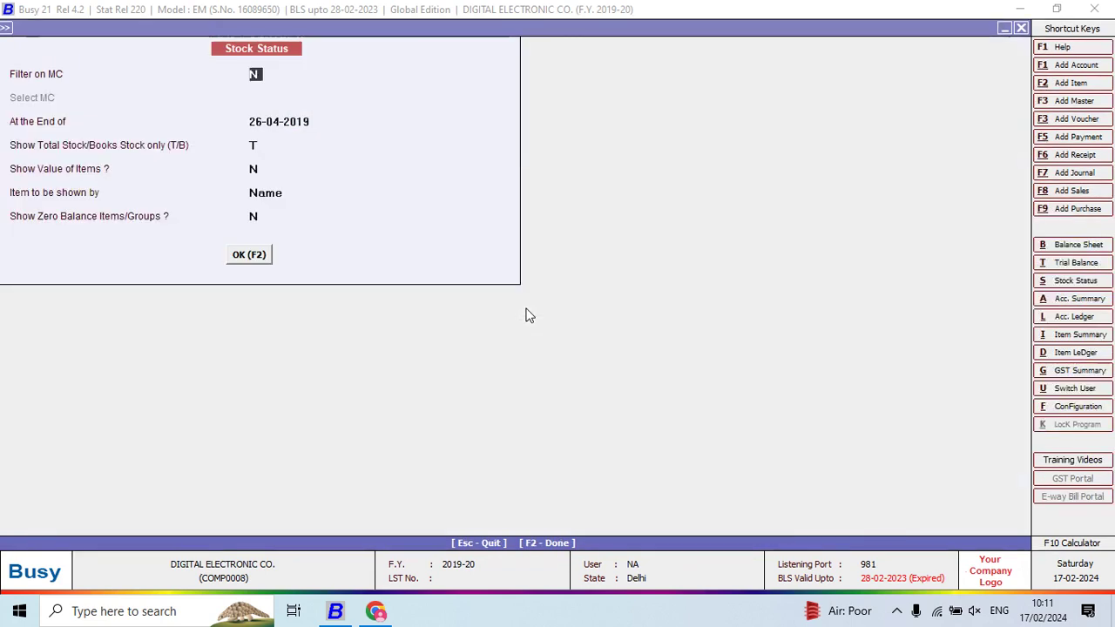
# View the Sales account's monthly summary and its enlarged debit and credit chart, and close the chart.
pyautogui.hotkey('ctrl', 'a')
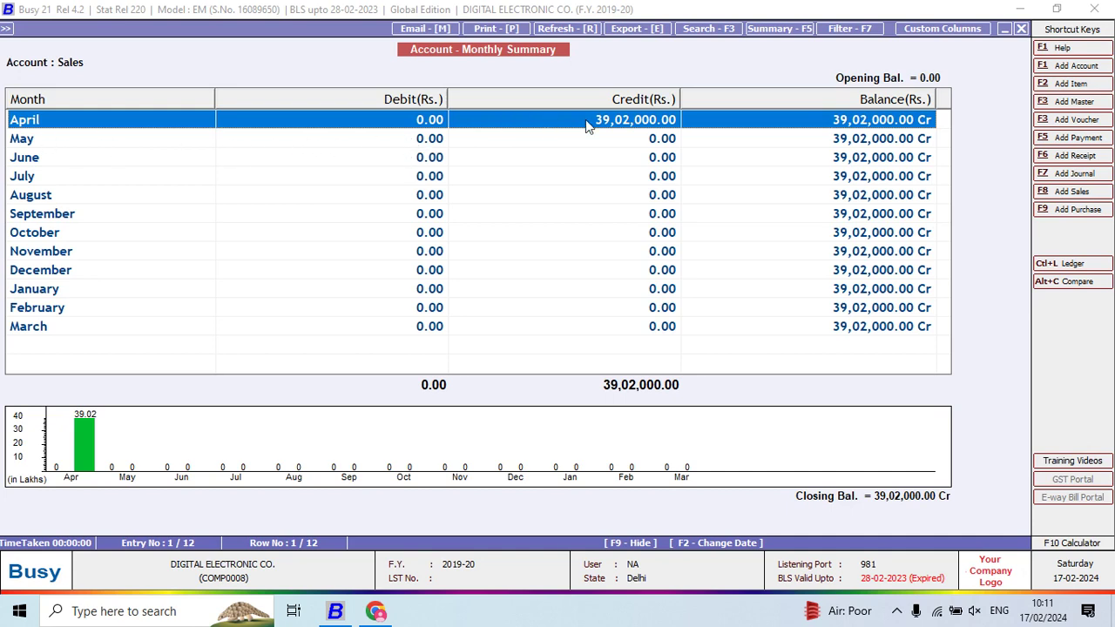
pyautogui.click(238, 142)
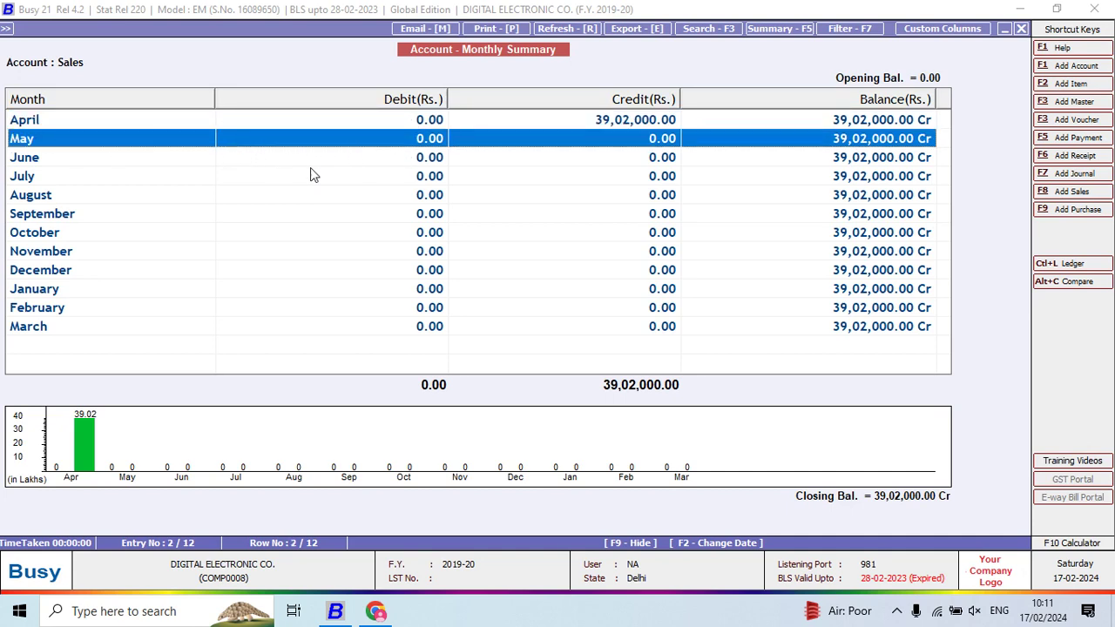
pyautogui.click(102, 165)
pyautogui.doubleClick(81, 446)
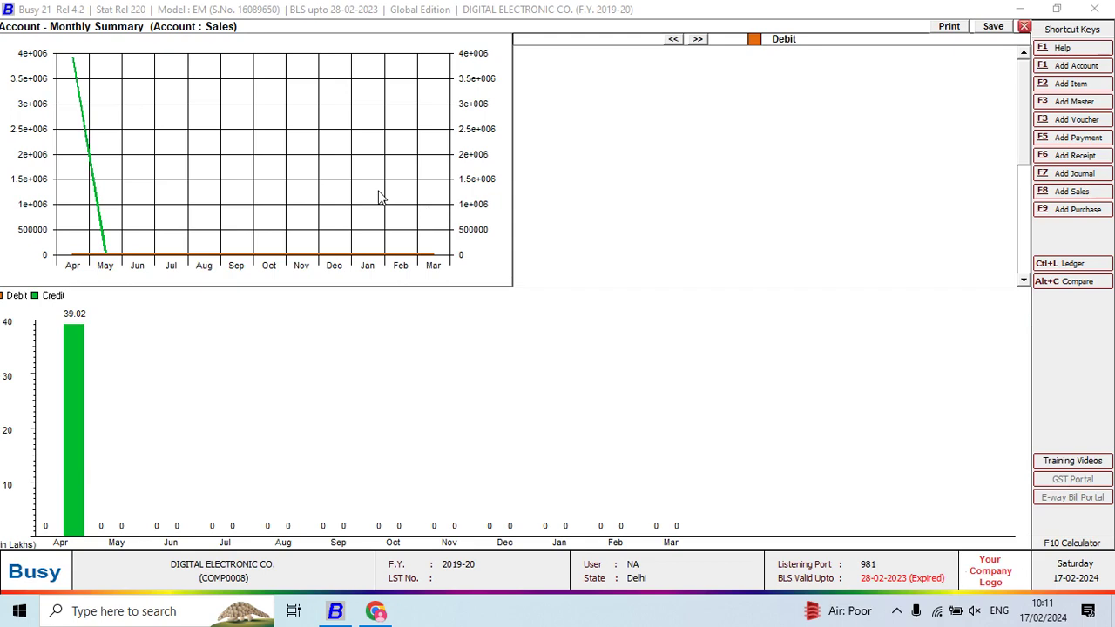
pyautogui.press('Escape')
# Check questions 10 and 11 in Project 6.pdf in Chrome, return to Busy and close the sales reports.
pyautogui.hotkey('alt', 'Tab')
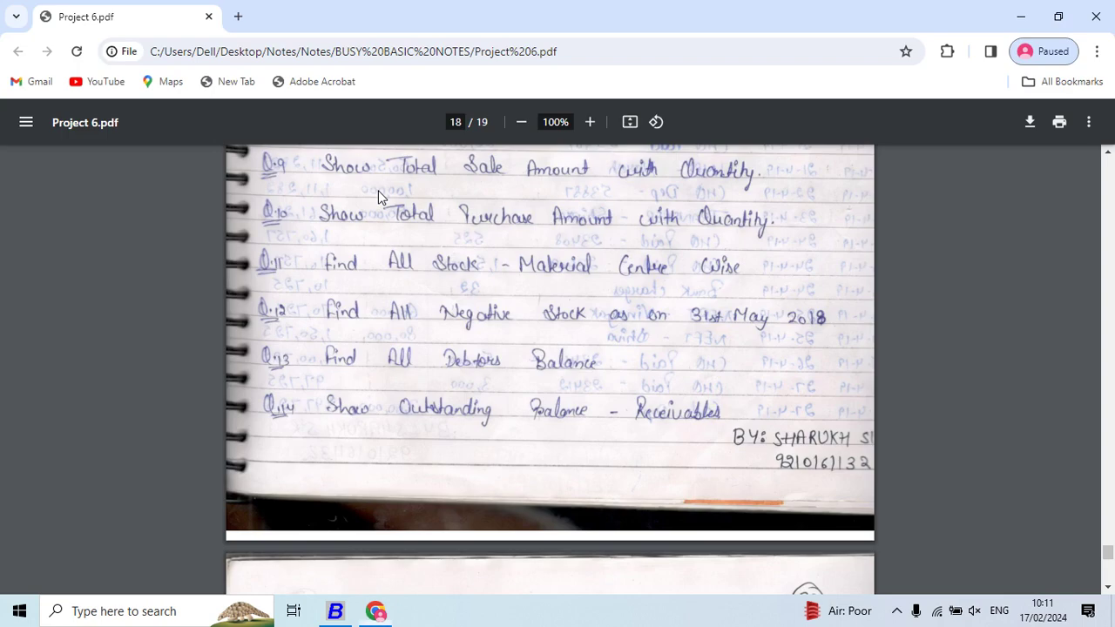
pyautogui.scroll(-1, 475, 267)
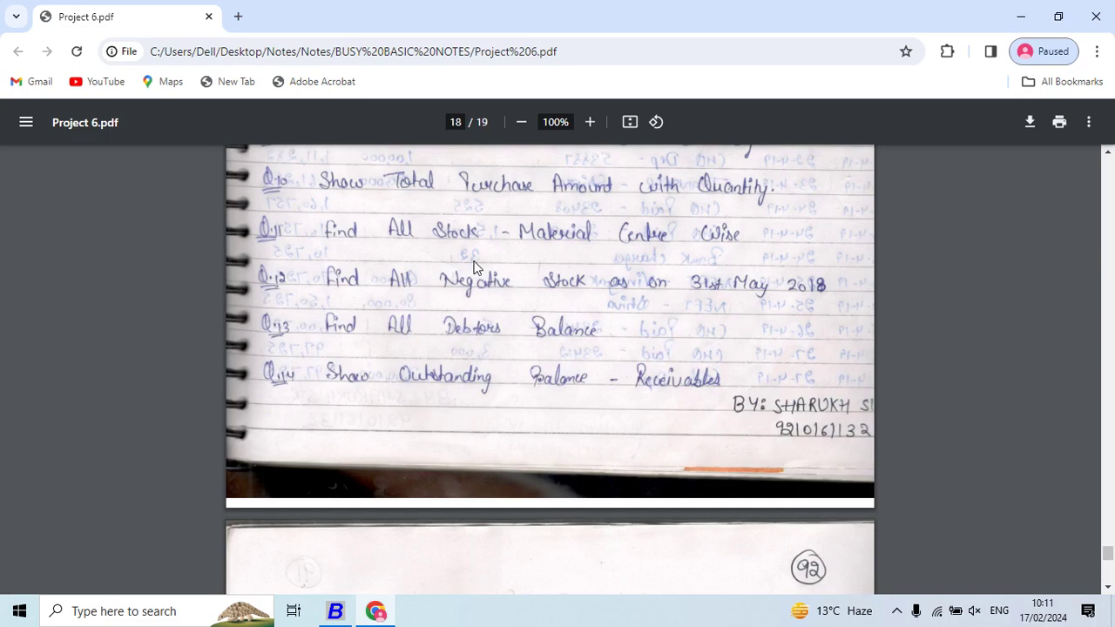
pyautogui.hotkey('alt', 'Tab')
pyautogui.press('Escape')
pyautogui.press('Escape')
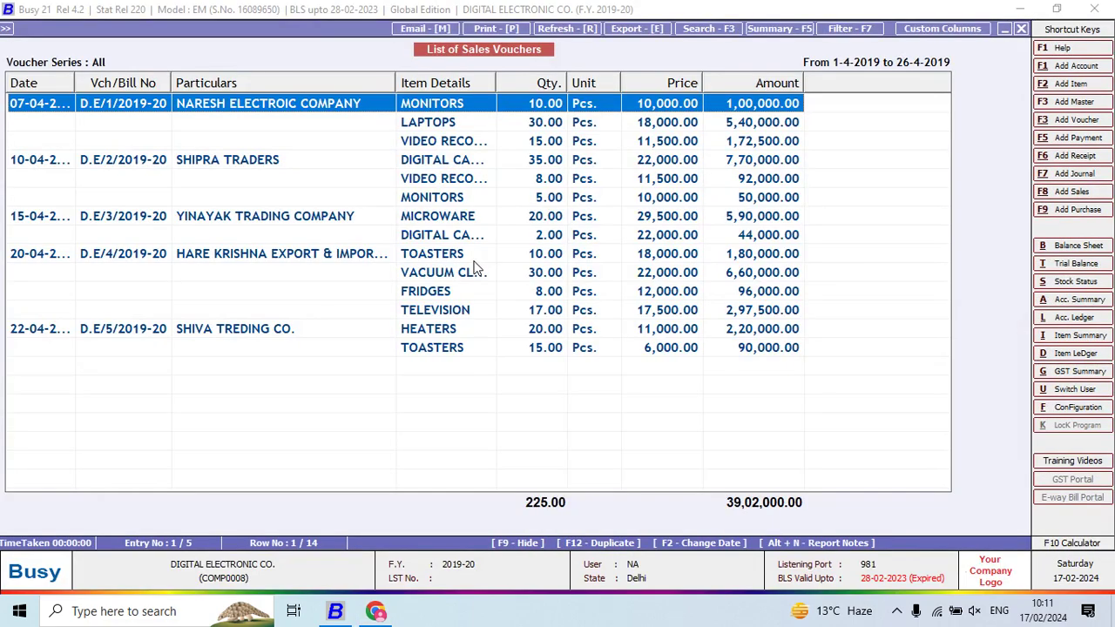
pyautogui.press('Escape')
pyautogui.press('Escape')
pyautogui.press('Escape')
pyautogui.press('Escape')
# List all purchase vouchers on screen from 01-04-2019 to 26-04-2019 with item values but no material centre names.
pyautogui.press('Down')
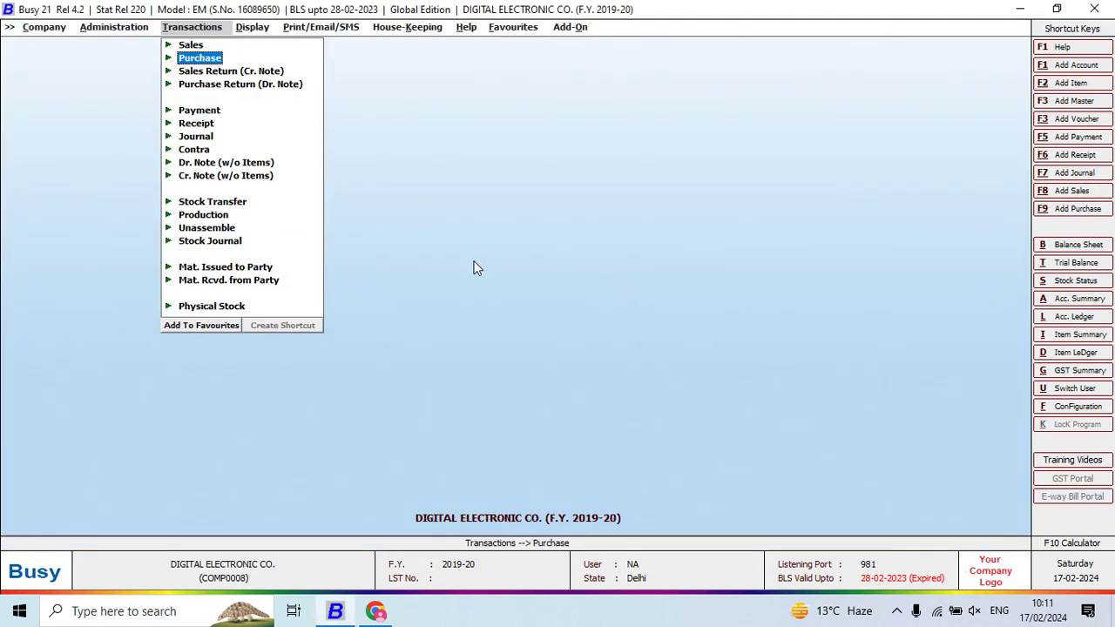
pyautogui.press('Return')
pyautogui.press('Down')
pyautogui.press('Down')
pyautogui.press('Return')
pyautogui.press('Return')
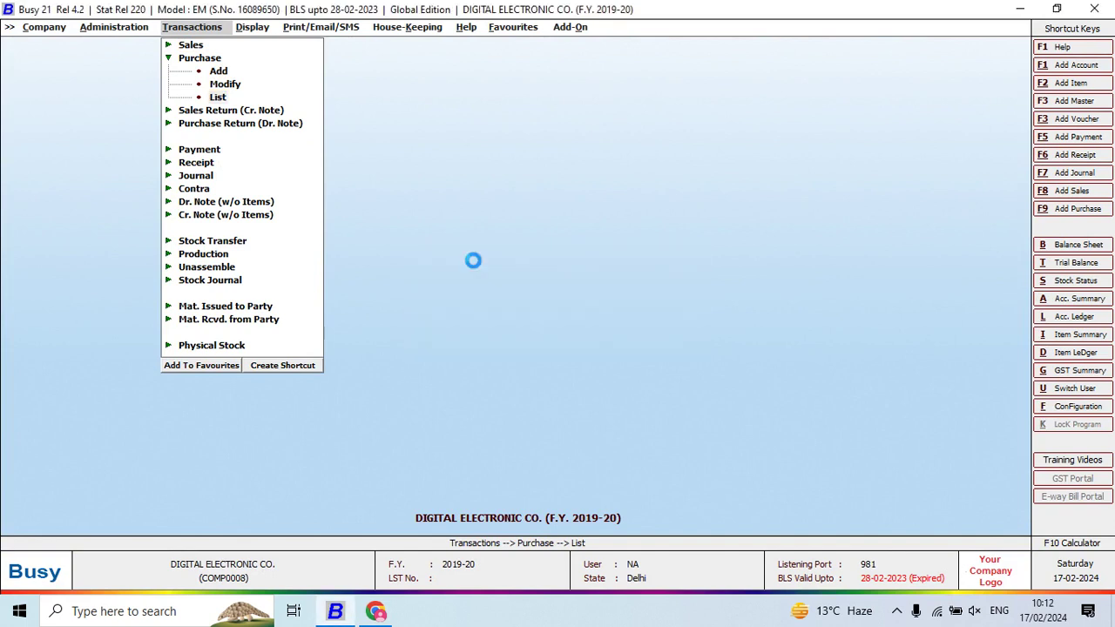
pyautogui.press('Return')
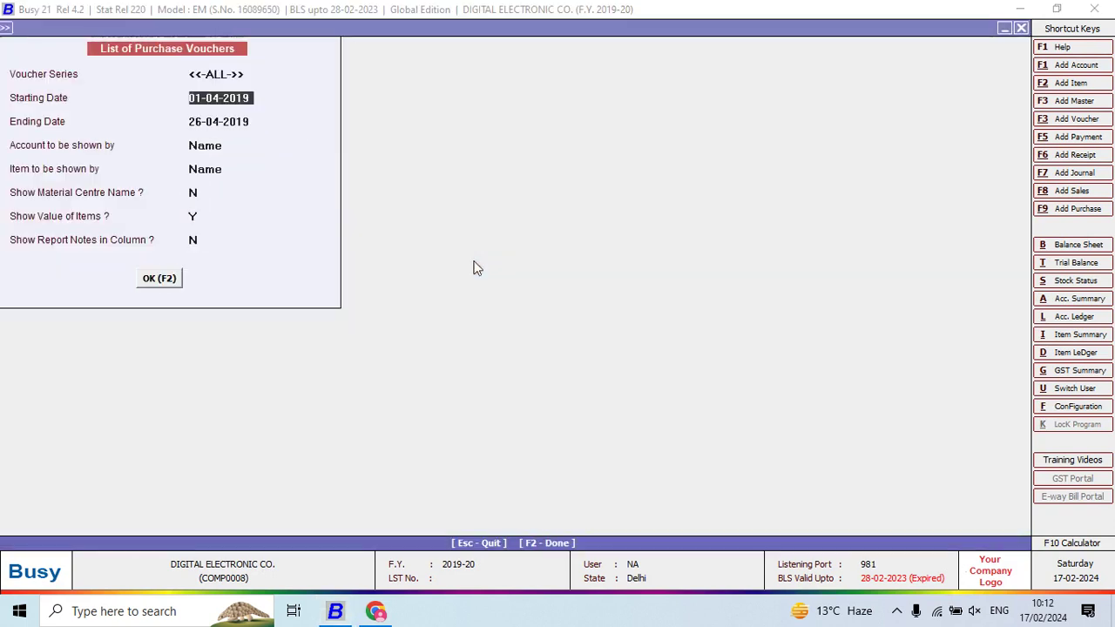
pyautogui.press('Return')
pyautogui.press('Return')
pyautogui.press('Return')
pyautogui.press('Return')
pyautogui.press('Return')
pyautogui.press('Return')
pyautogui.press('Return')
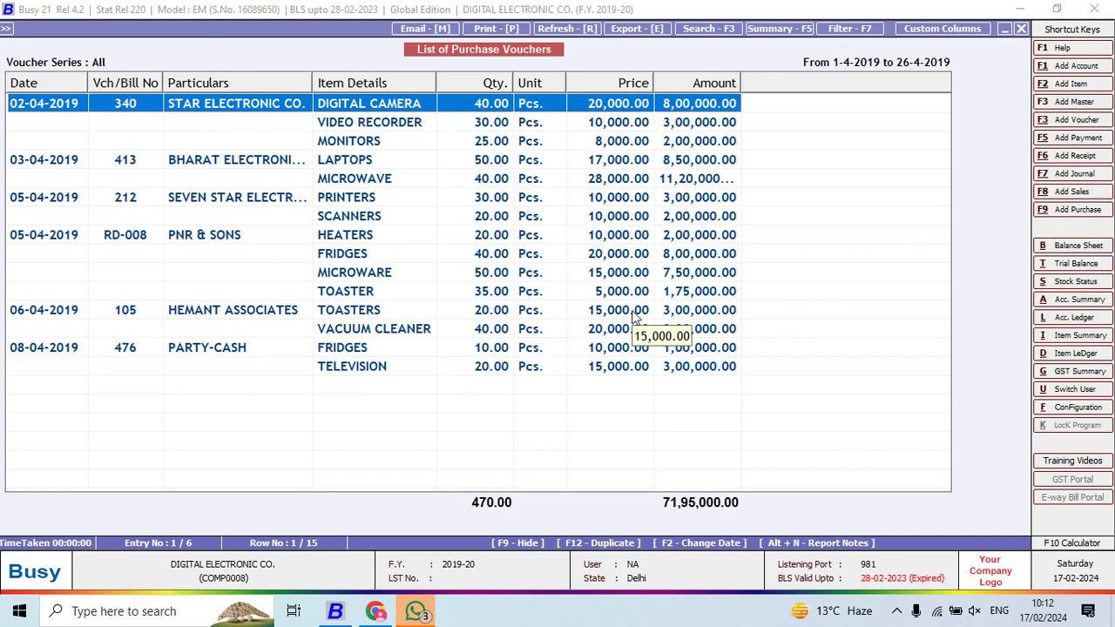
# Generate the Purchase account ledger from 01-04-2019 to 26-04-2019 without item details.
pyautogui.write('lPur')
pyautogui.press('Return')
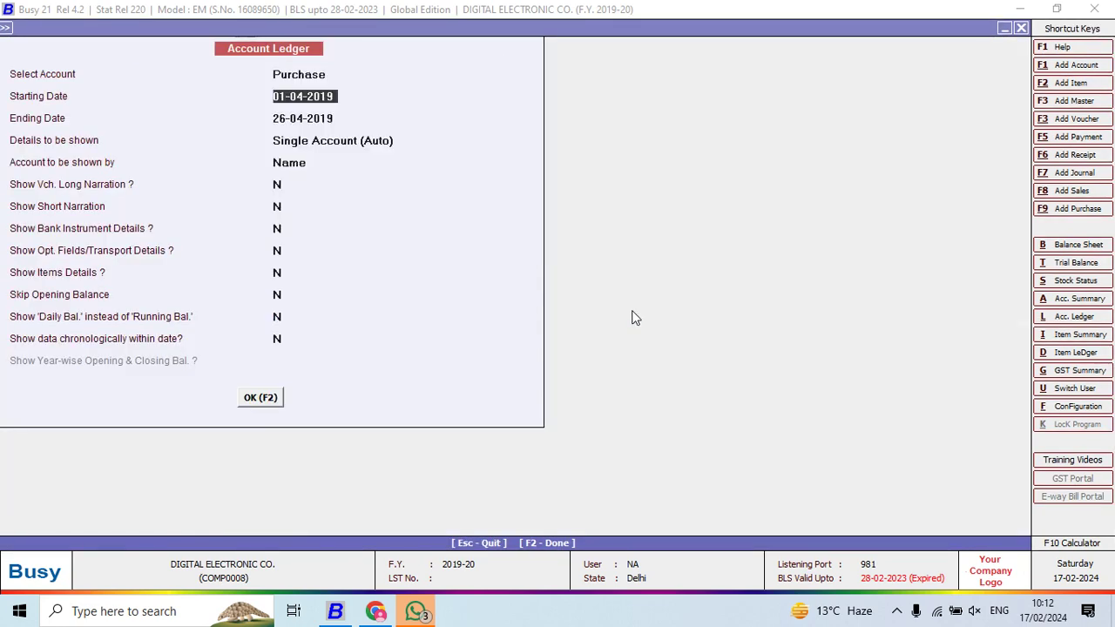
pyautogui.press('F2')
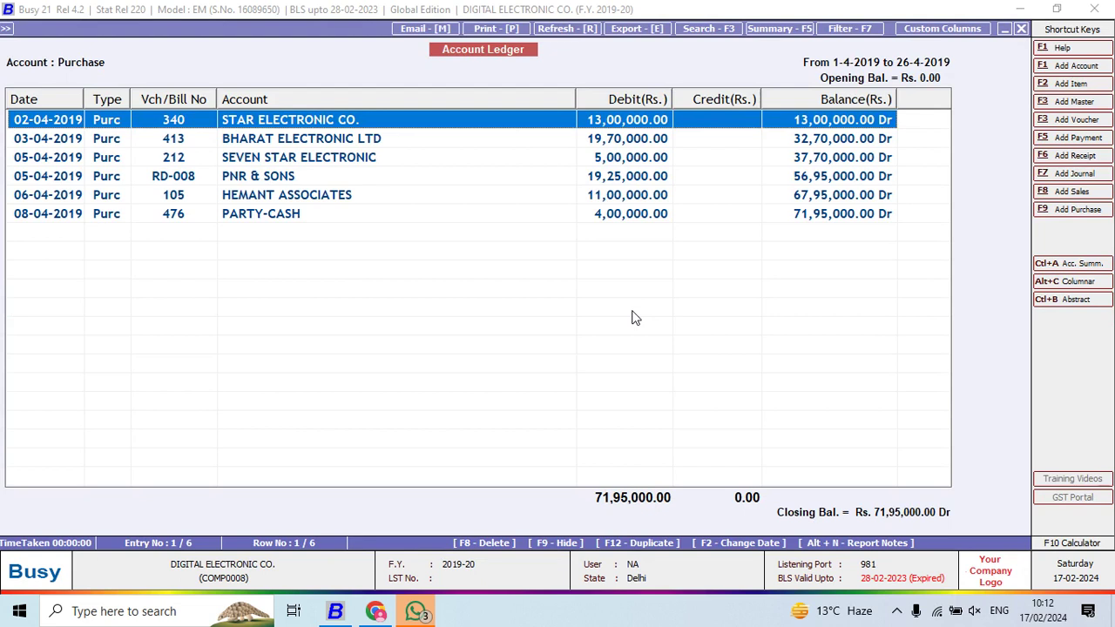
# Open the Purchase account's monthly summary and examine the months from April to March.
pyautogui.hotkey('ctrl', 'a')
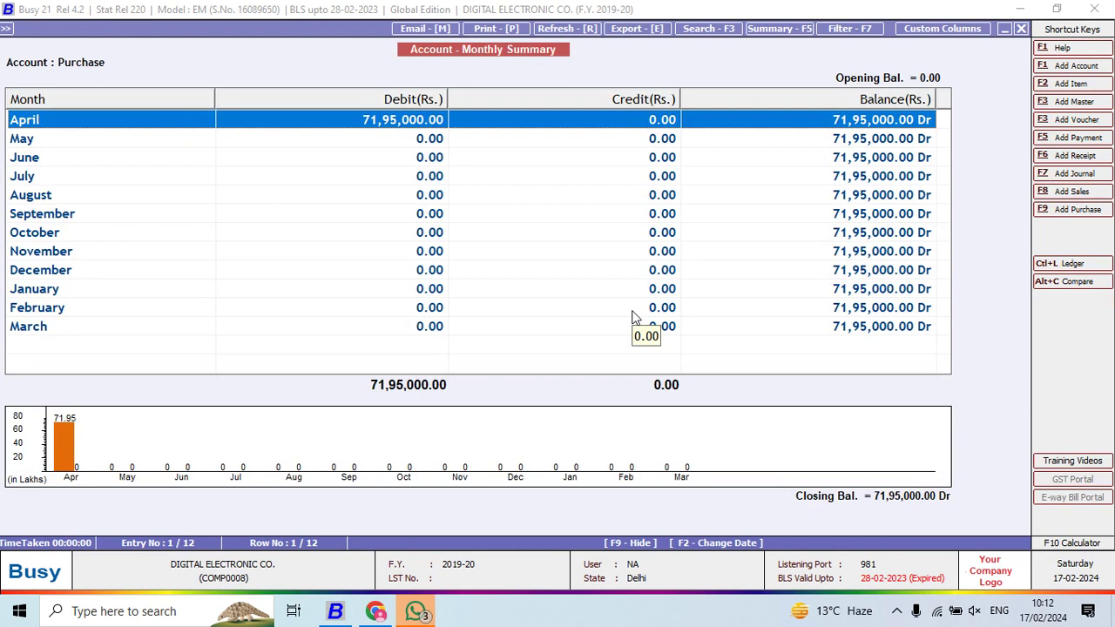
pyautogui.press('Down')
pyautogui.press('Down')
pyautogui.press('Down')
pyautogui.press('Down')
pyautogui.press('Down')
pyautogui.press('Down')
pyautogui.press('Down')
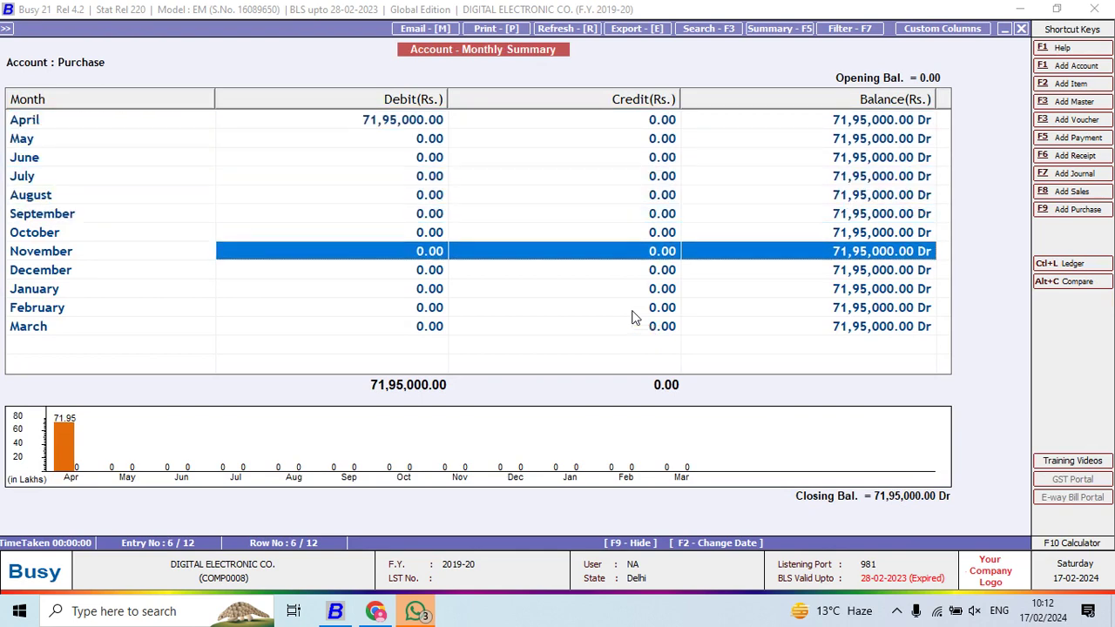
pyautogui.press('Down')
pyautogui.press('Down')
pyautogui.press('Down')
pyautogui.press('Down')
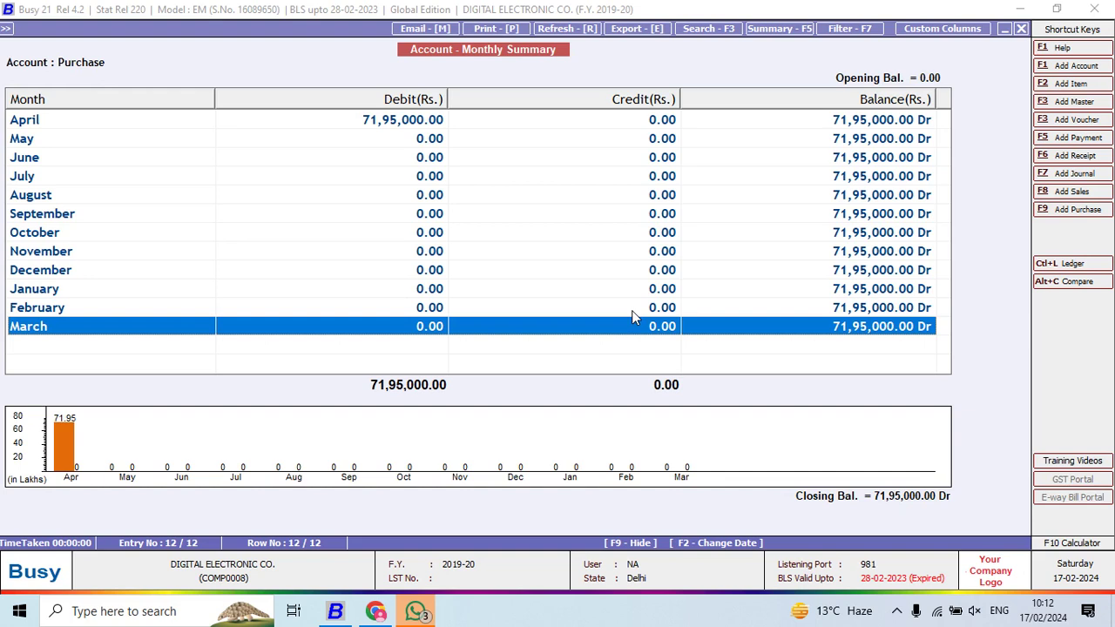
# Check question 11 in Project 6.pdf in Chrome, return to Busy and close the purchase reports.
pyautogui.hotkey('alt', 'Tab')
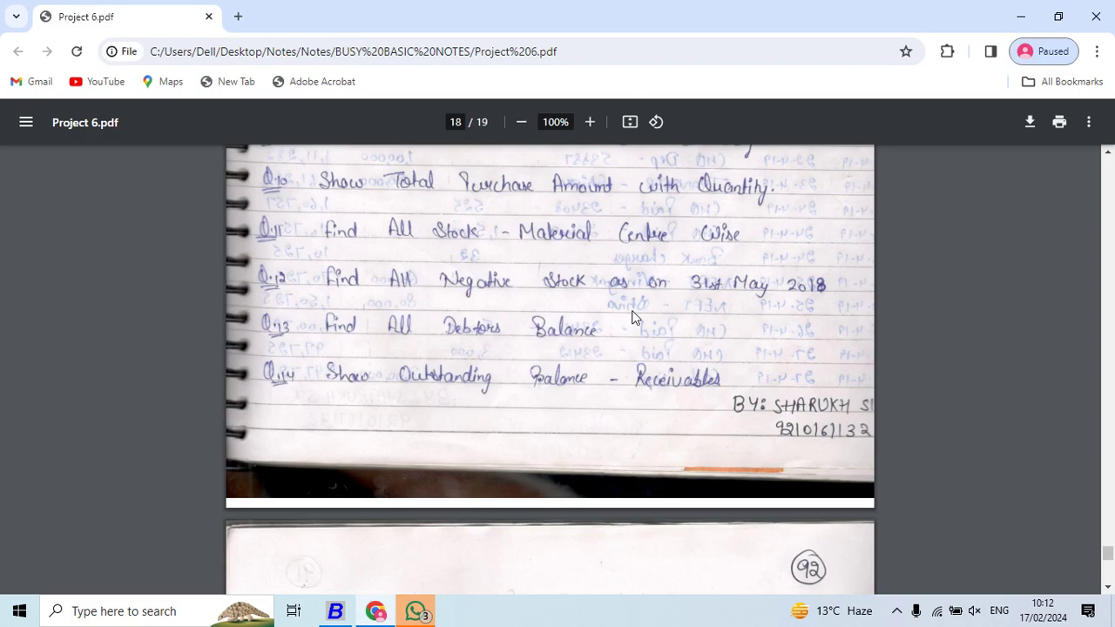
pyautogui.scroll(-1, 633, 318)
pyautogui.scroll(-1, 633, 317)
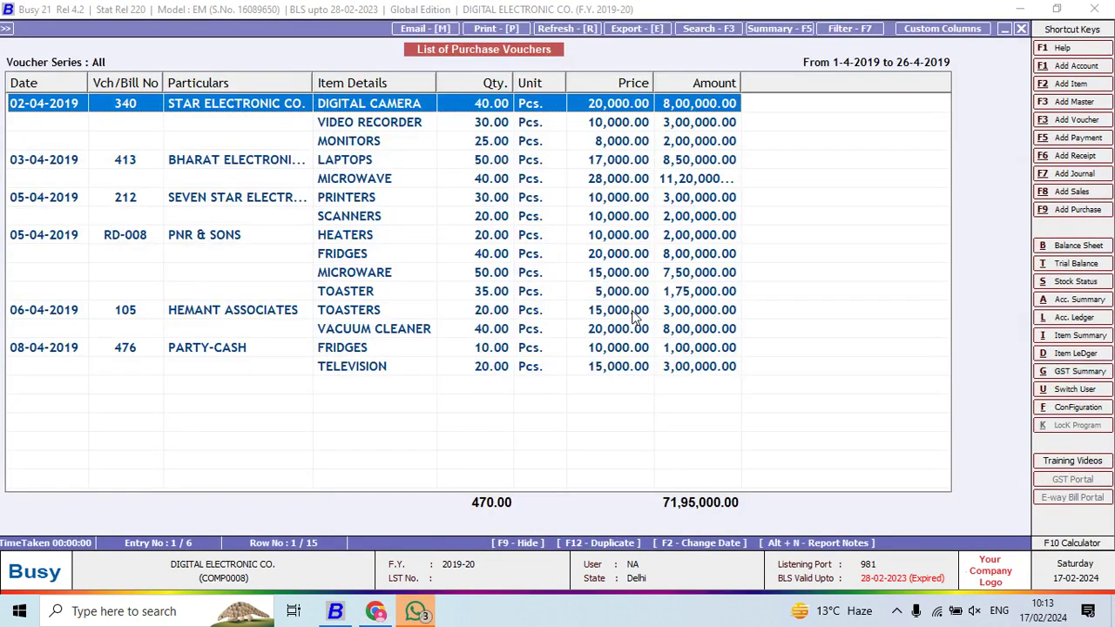
pyautogui.press('Escape')
pyautogui.press('Escape')
pyautogui.press('Escape')
# Generate the alphabetical closing stock balances for all material centres as on 26-04-2019, with item values but no MRP.
pyautogui.press('Right')
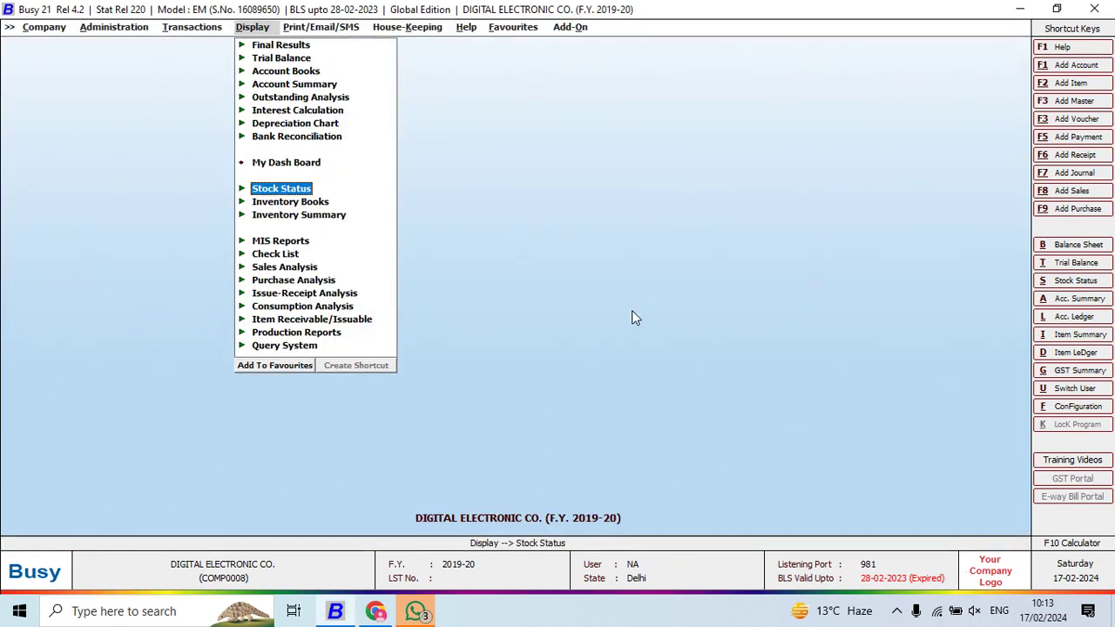
pyautogui.press('Return')
pyautogui.press('Return')
pyautogui.press('Return')
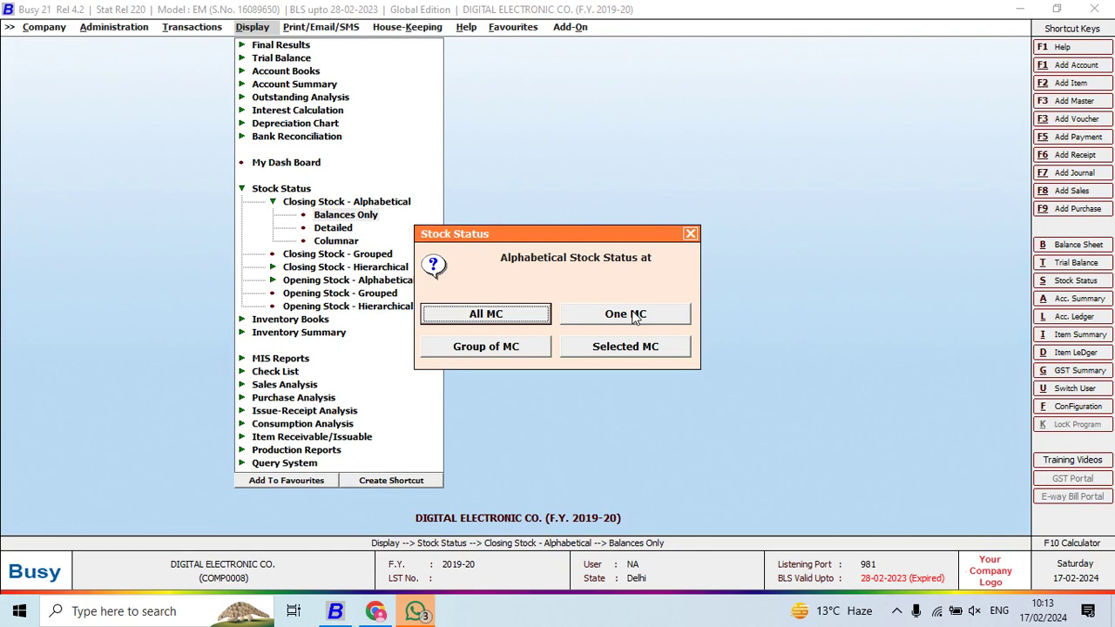
pyautogui.press('Return')
pyautogui.press('Return')
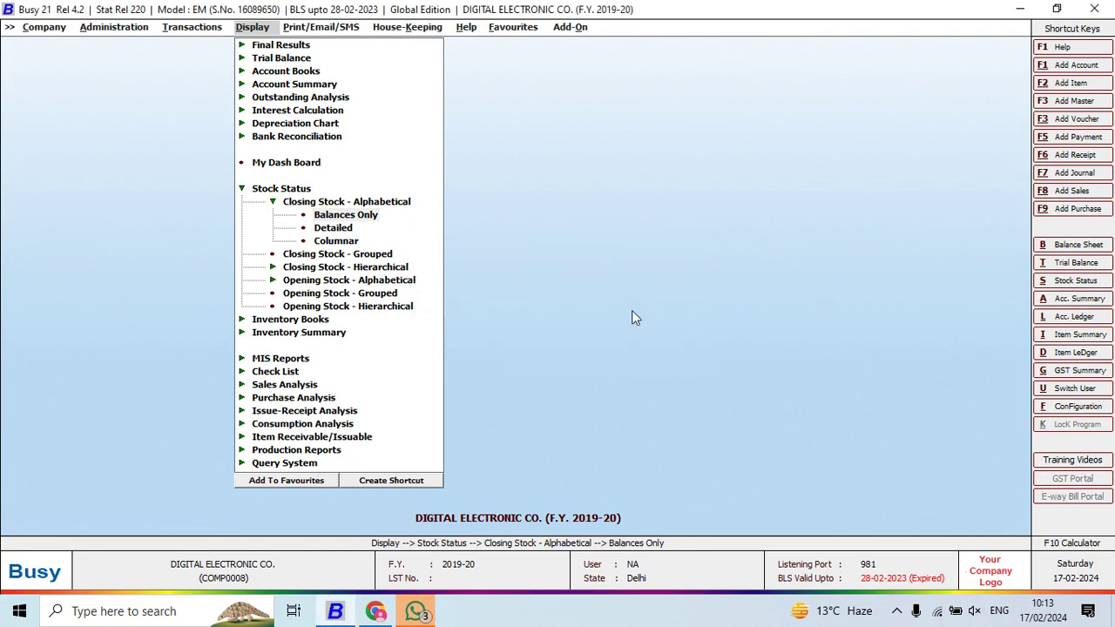
pyautogui.press('Return')
pyautogui.press('Return')
pyautogui.press('Return')
pyautogui.press('Return')
pyautogui.press('Return')
pyautogui.press('Return')
pyautogui.press('Return')
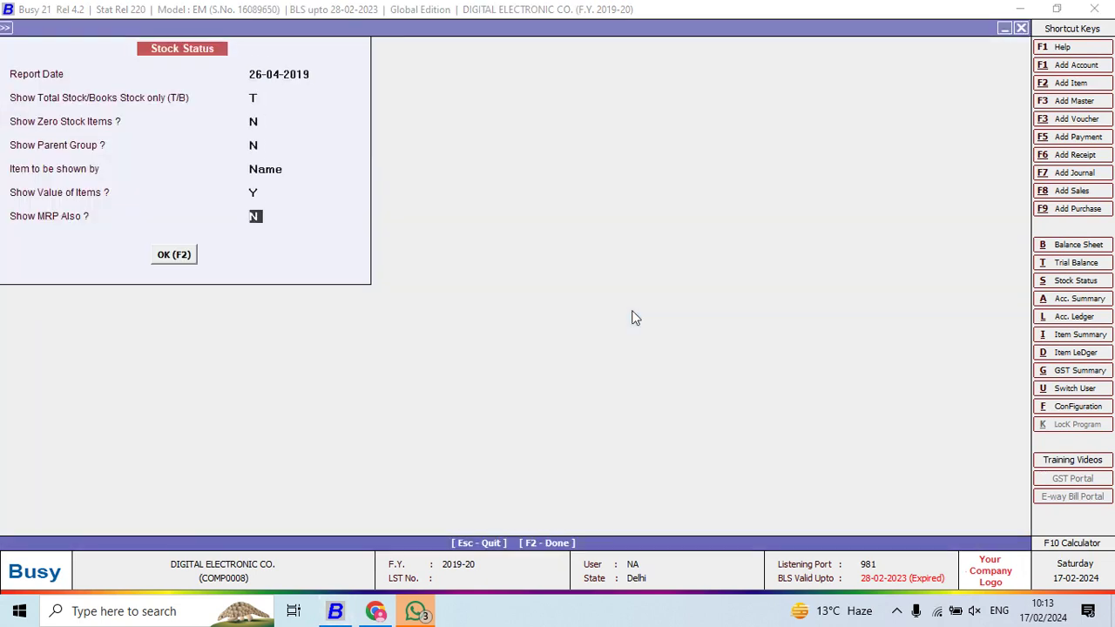
pyautogui.press('Return')
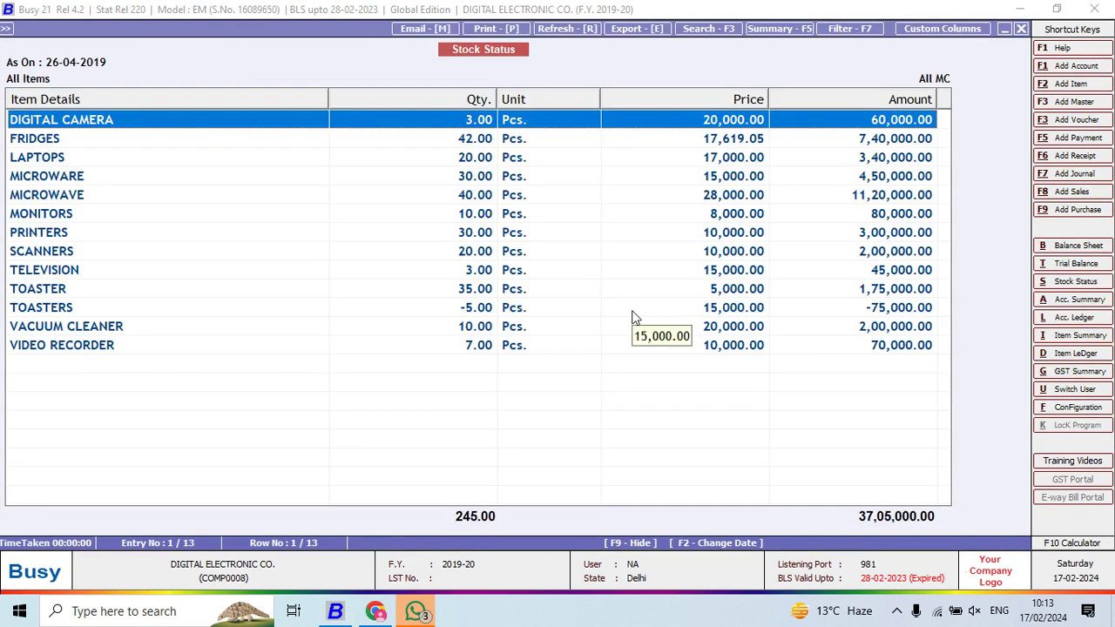
# Examine the closing stock of each item from DIGITAL CAMERA to VIDEO RECORDER and close the stock status report.
pyautogui.press('Down')
pyautogui.press('Down')
pyautogui.press('Down')
pyautogui.press('Down')
pyautogui.press('Down')
pyautogui.press('Down')
pyautogui.press('Down')
pyautogui.press('Down')
pyautogui.press('Down')
pyautogui.press('Down')
pyautogui.press('Down')
pyautogui.press('Down')
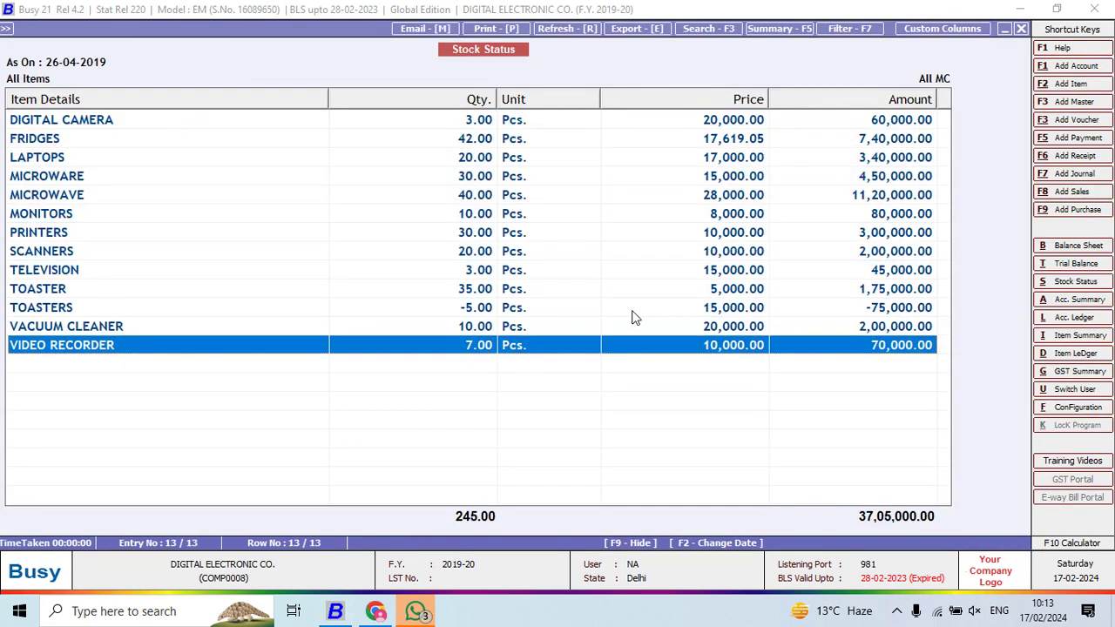
pyautogui.press('Escape')
pyautogui.press('Escape')
pyautogui.press('Escape')
pyautogui.press('Escape')
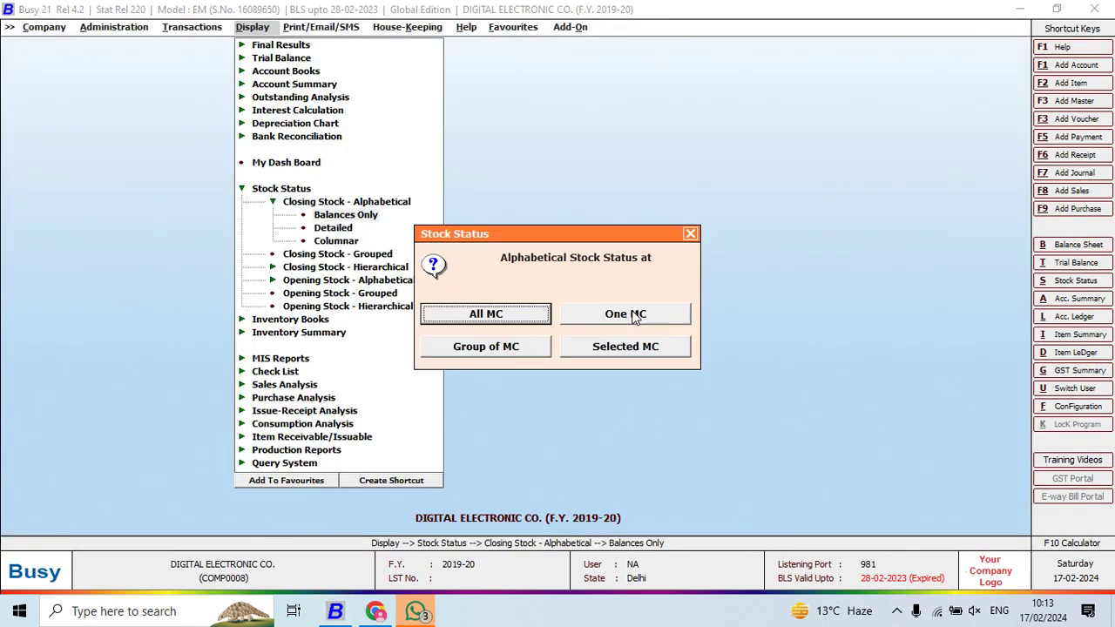
# Look over the One MC, Group of MC and Selected MC options for the alphabetical closing stock report.
pyautogui.press('Return')
pyautogui.press('Right')
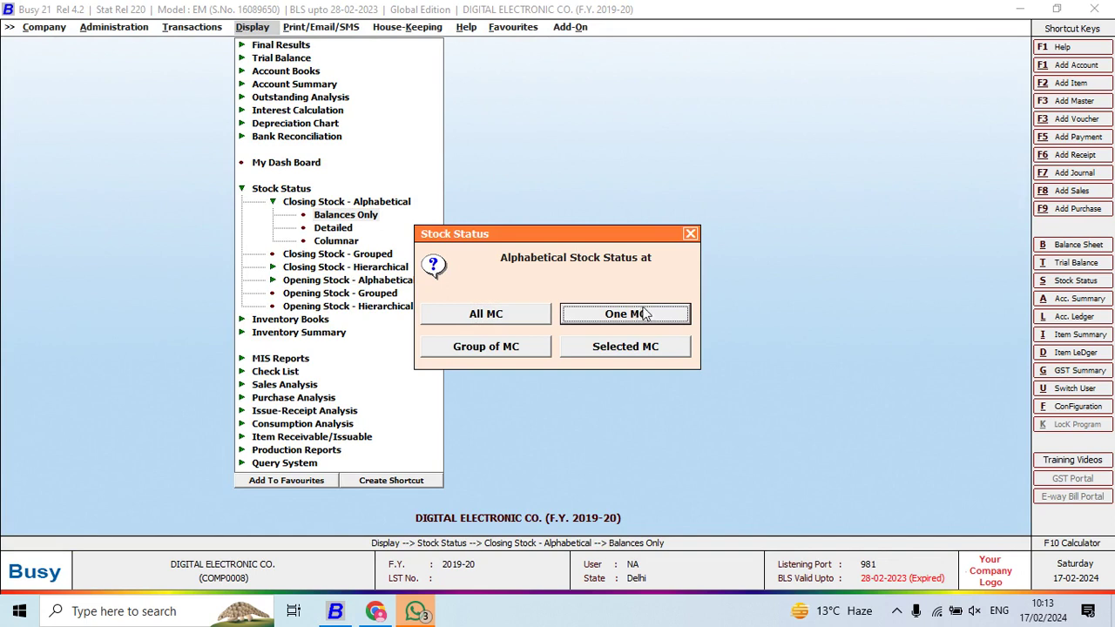
pyautogui.press('Down')
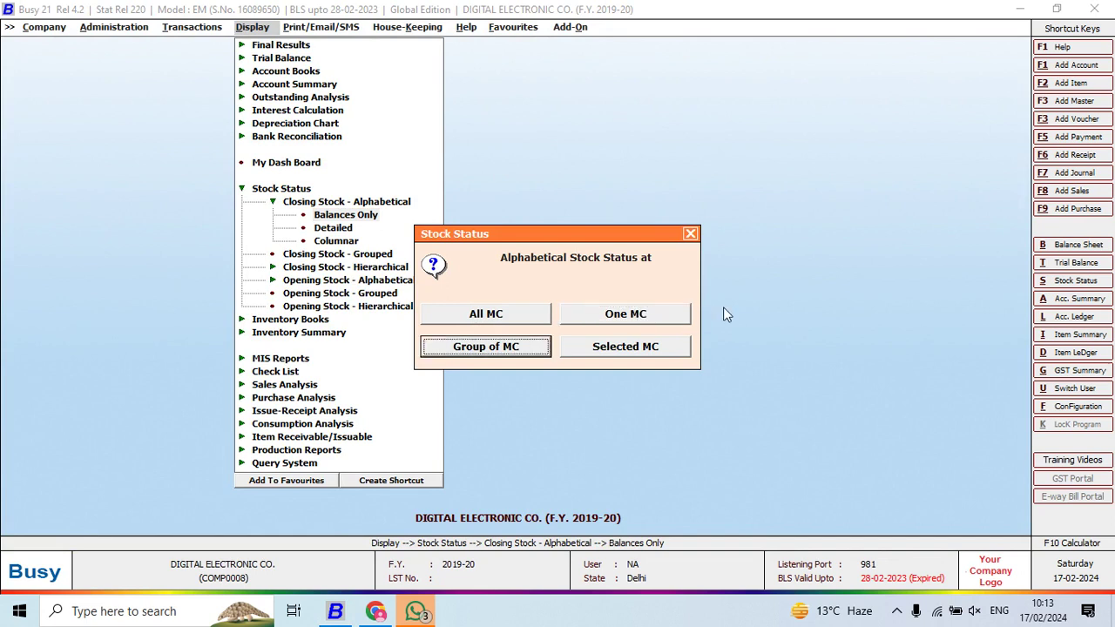
pyautogui.press('Right')
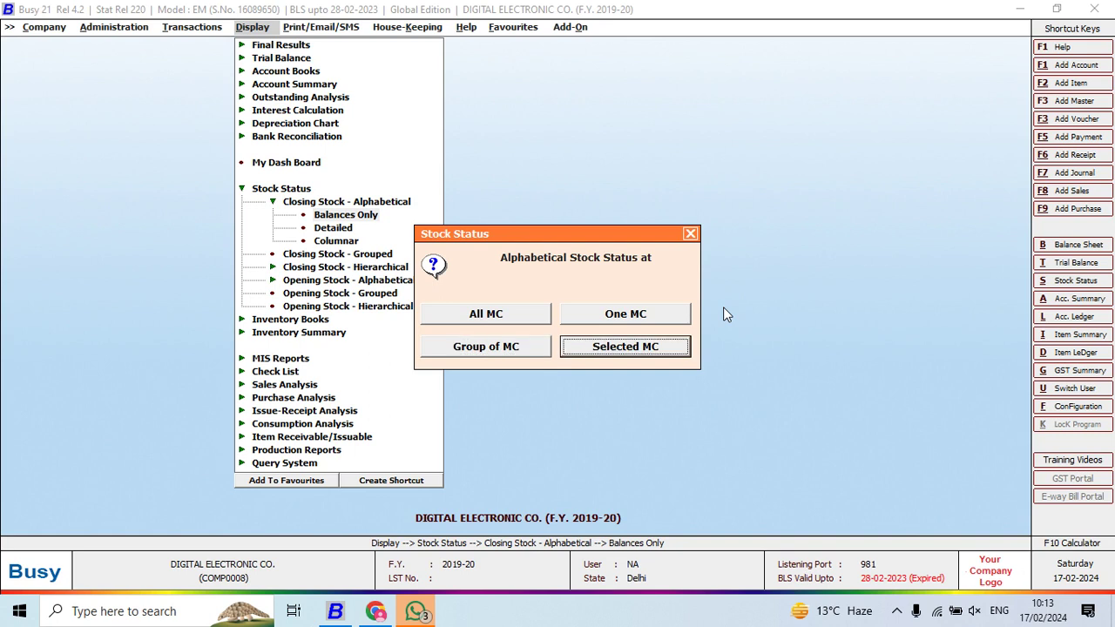
pyautogui.press('Left')
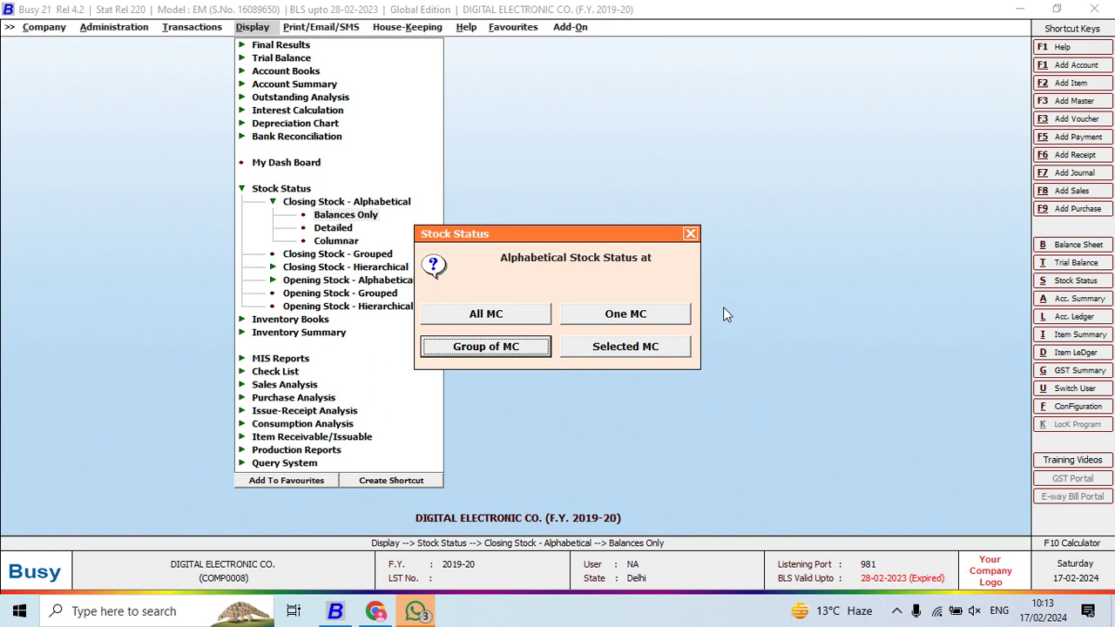
# Leave the closing stock options and check question 12 in Project 6.pdf in Chrome.
pyautogui.press('Escape')
pyautogui.press('Return')
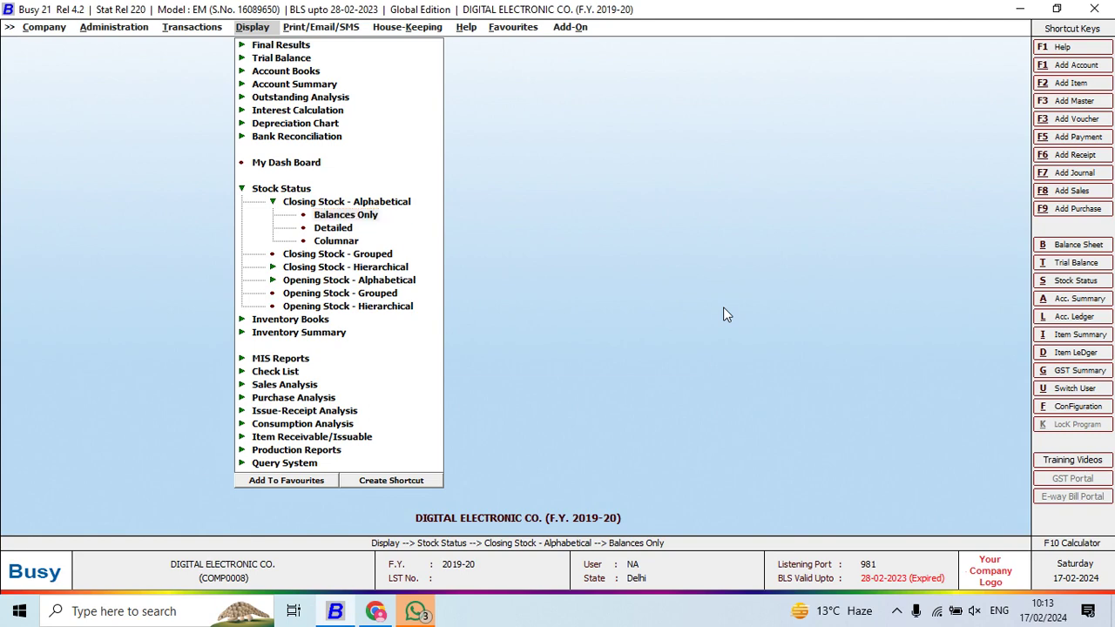
pyautogui.press('Escape')
pyautogui.press('Escape')
pyautogui.press('Escape')
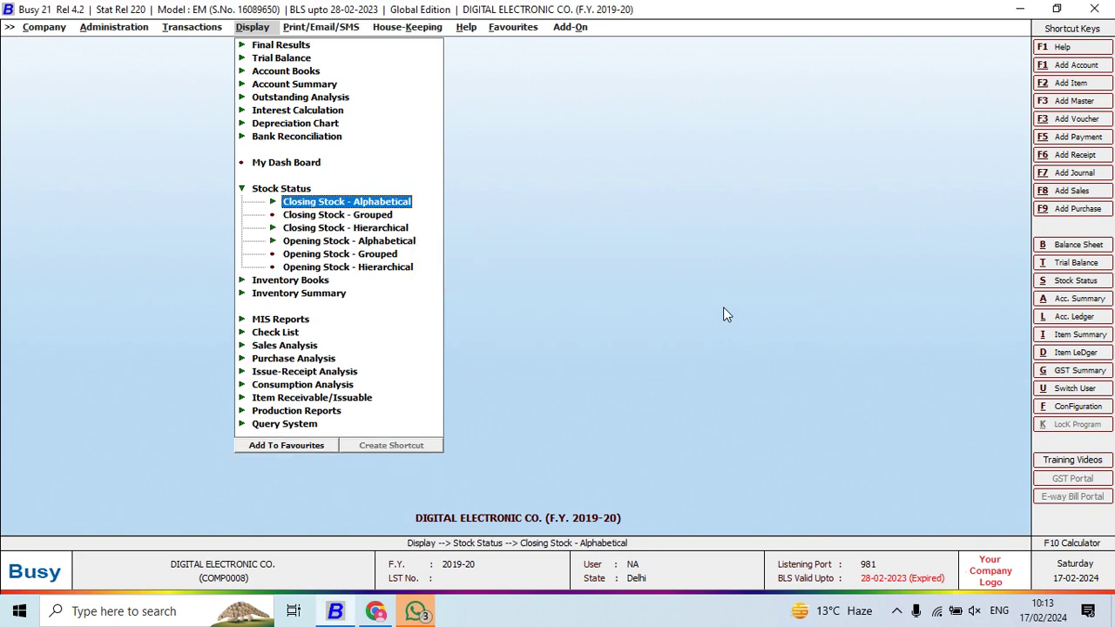
pyautogui.hotkey('alt', 'Tab')
pyautogui.scroll(-1, 723, 315)
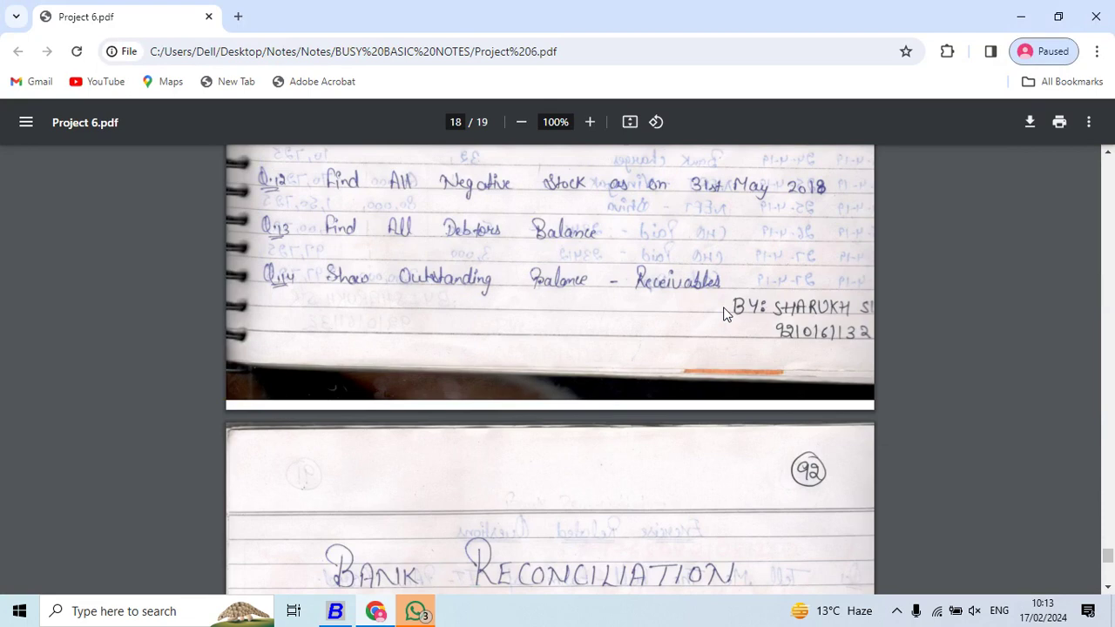
# Switch back to Busy and open the Check Negative Stock report under Inventory Summary.
pyautogui.scroll(1, 723, 314)
pyautogui.hotkey('alt', 'Tab')
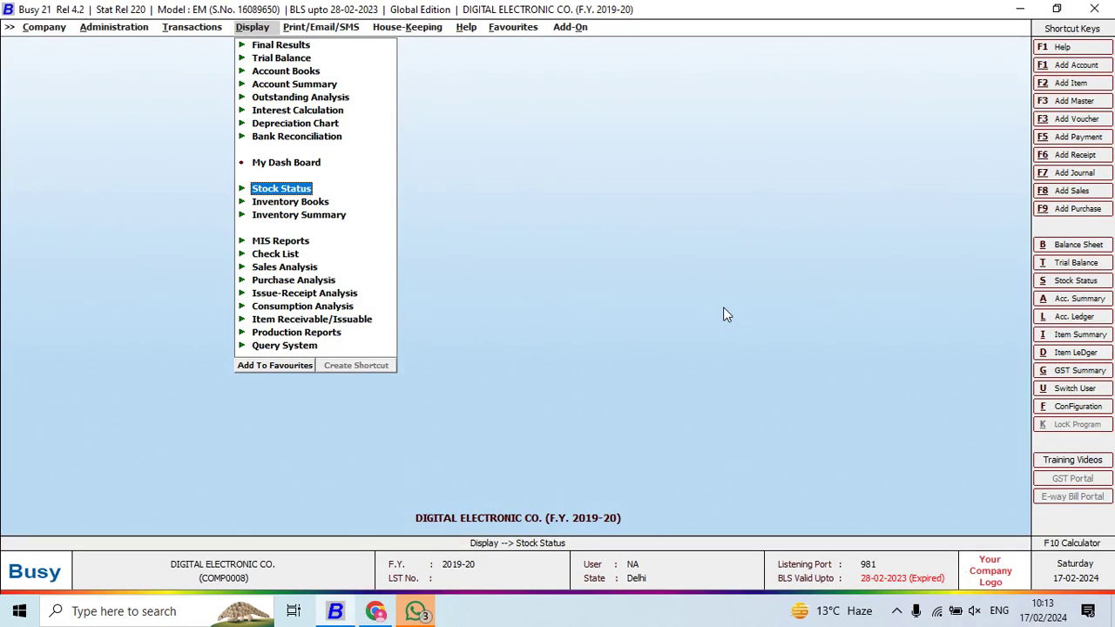
pyautogui.press('Down')
pyautogui.press('Down')
pyautogui.press('Return')
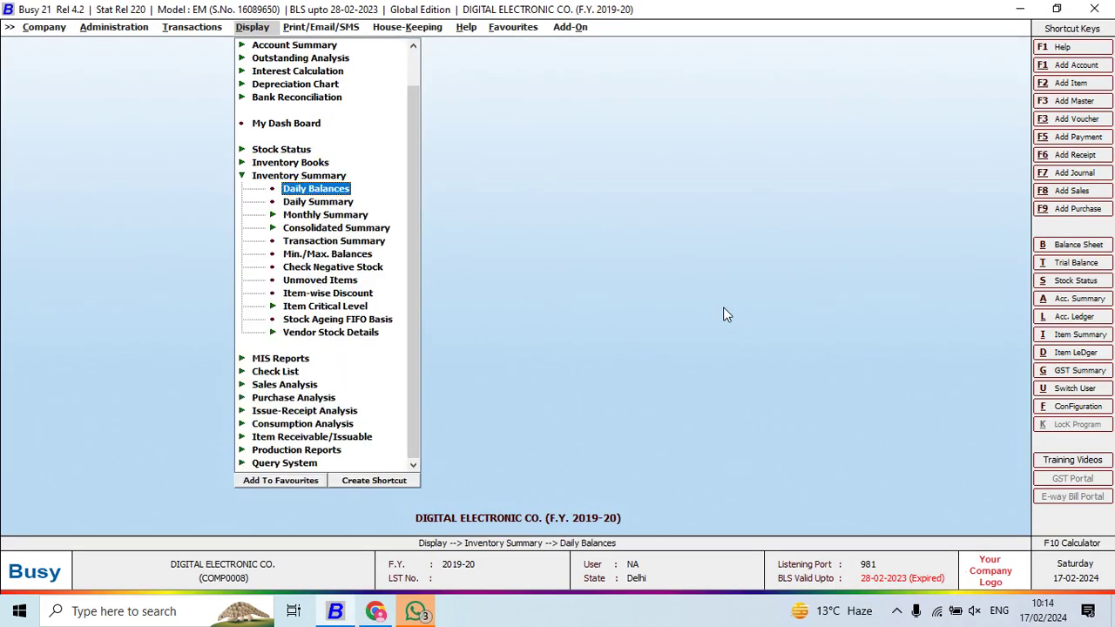
pyautogui.press('Down')
pyautogui.press('Down')
pyautogui.press('Down')
pyautogui.press('Down')
pyautogui.press('Down')
pyautogui.press('Down')
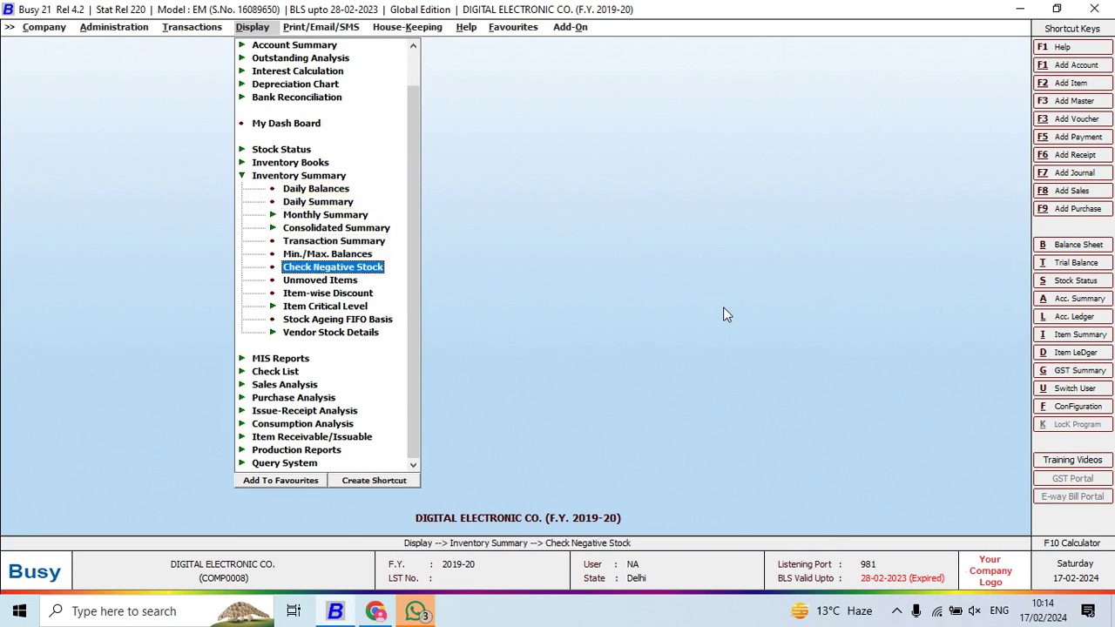
pyautogui.press('Return')
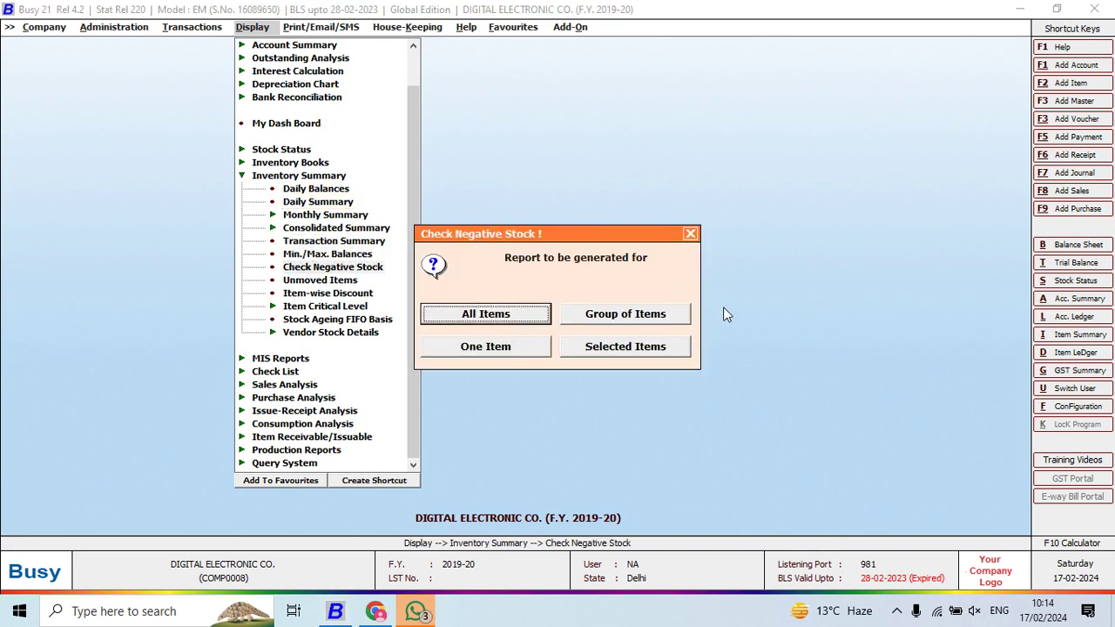
# Generate the negative stock report for all items at all material centres from 01-04-2019 to 26-04-2019.
pyautogui.press('Return')
pyautogui.press('Down')
pyautogui.press('Down')
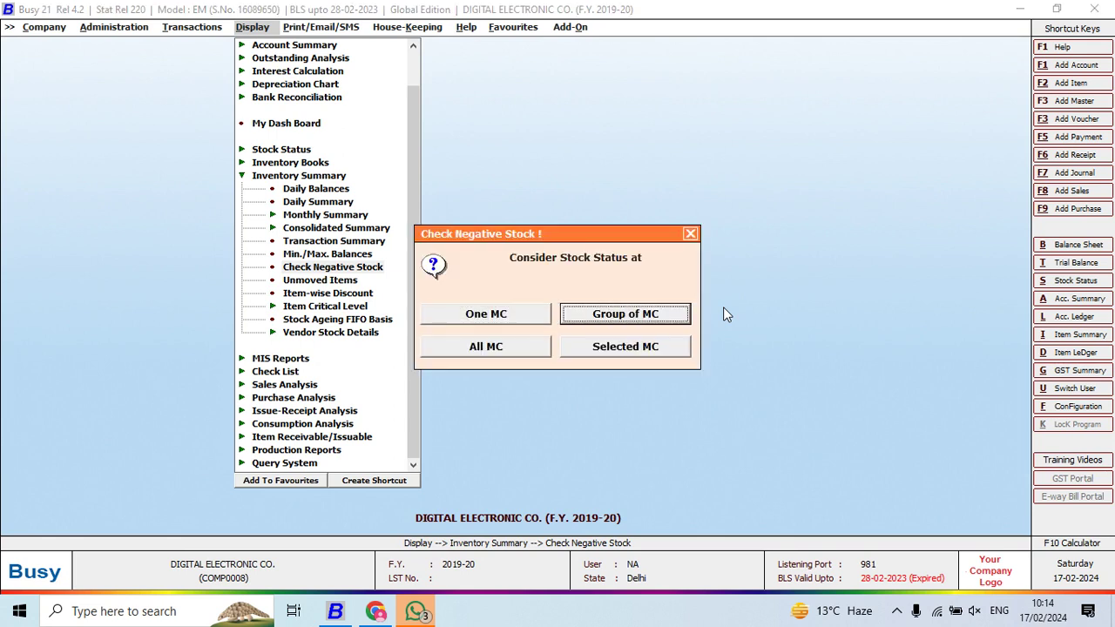
pyautogui.press('Right')
pyautogui.press('Left')
pyautogui.press('Return')
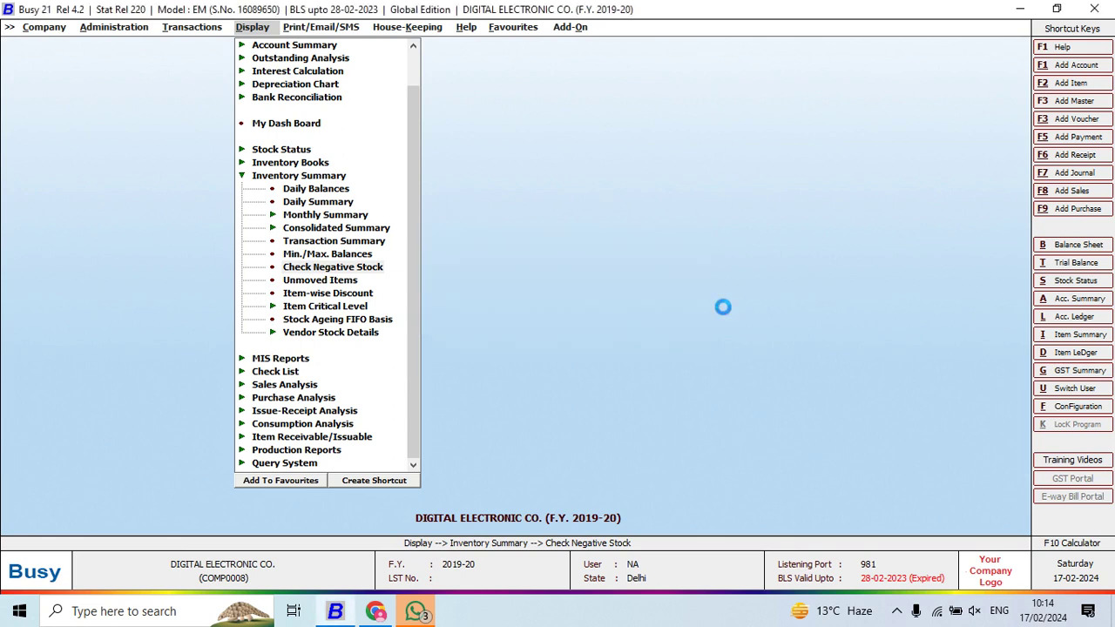
pyautogui.press('Return')
pyautogui.press('Return')
pyautogui.press('Return')
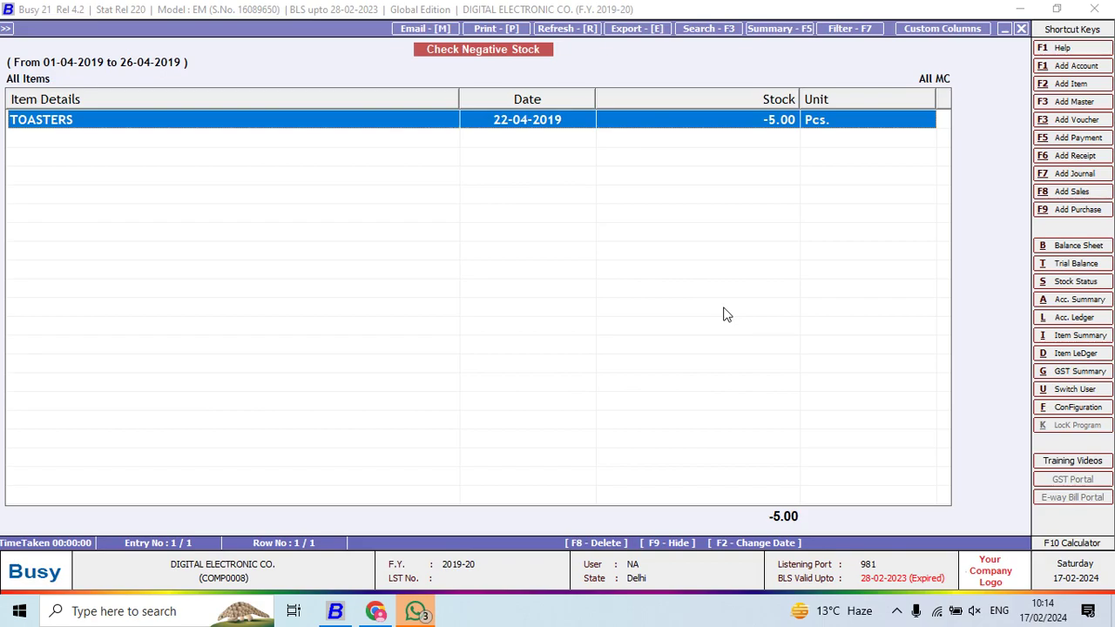
# Check question 13 in Project 6.pdf in Chrome and return to Busy.
pyautogui.hotkey('alt', 'Tab')
pyautogui.scroll(-2, 724, 313)
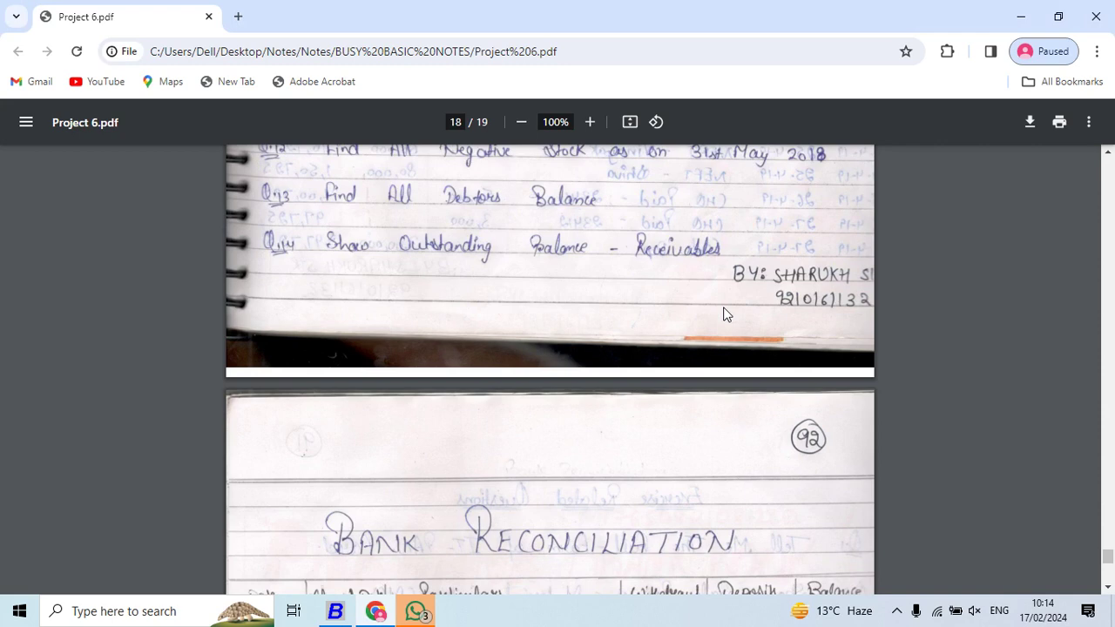
pyautogui.hotkey('alt', 'Tab')
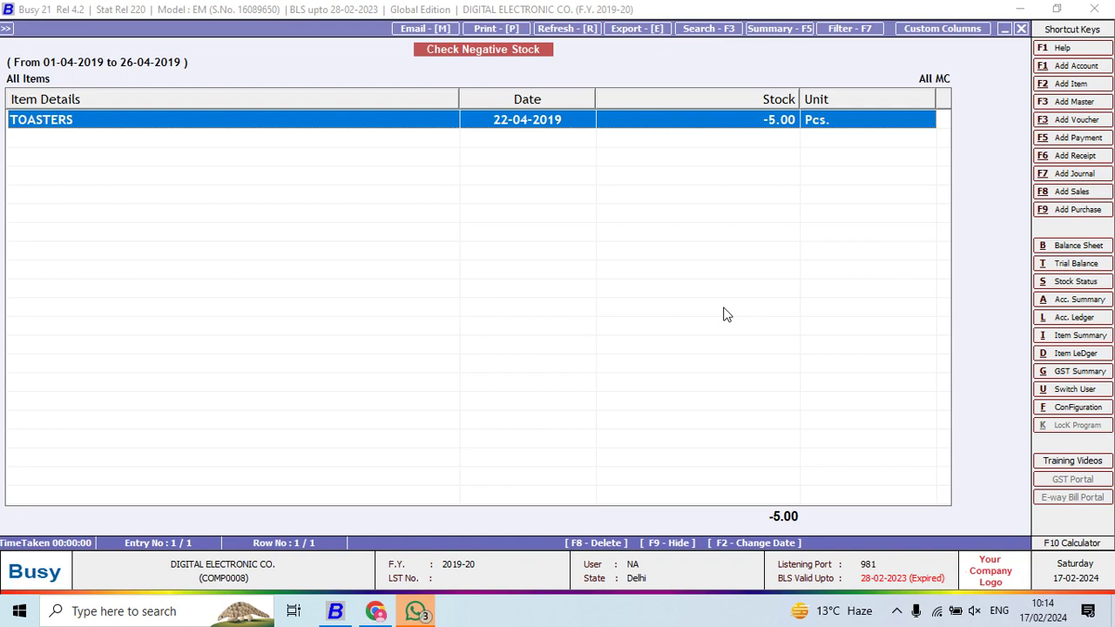
# Generate the balance sheet from 01-04-2019 to 26-04-2019 with balance sheet stock updated, a scale factor of 1 and all other options off.
pyautogui.press('b')
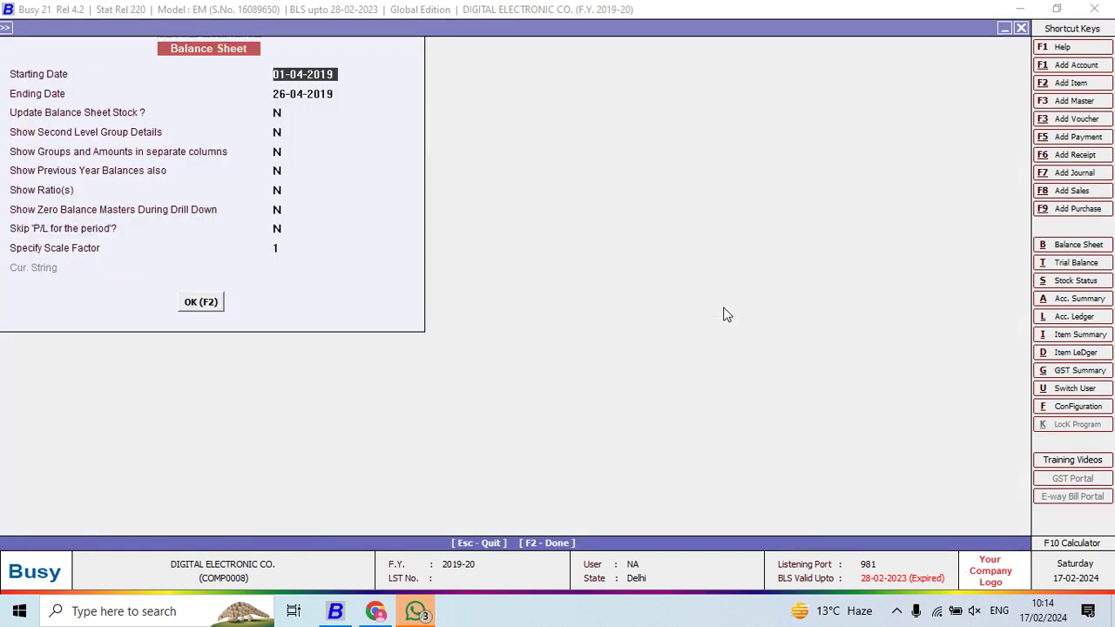
pyautogui.press('Return')
pyautogui.press('Return')
pyautogui.press('y')
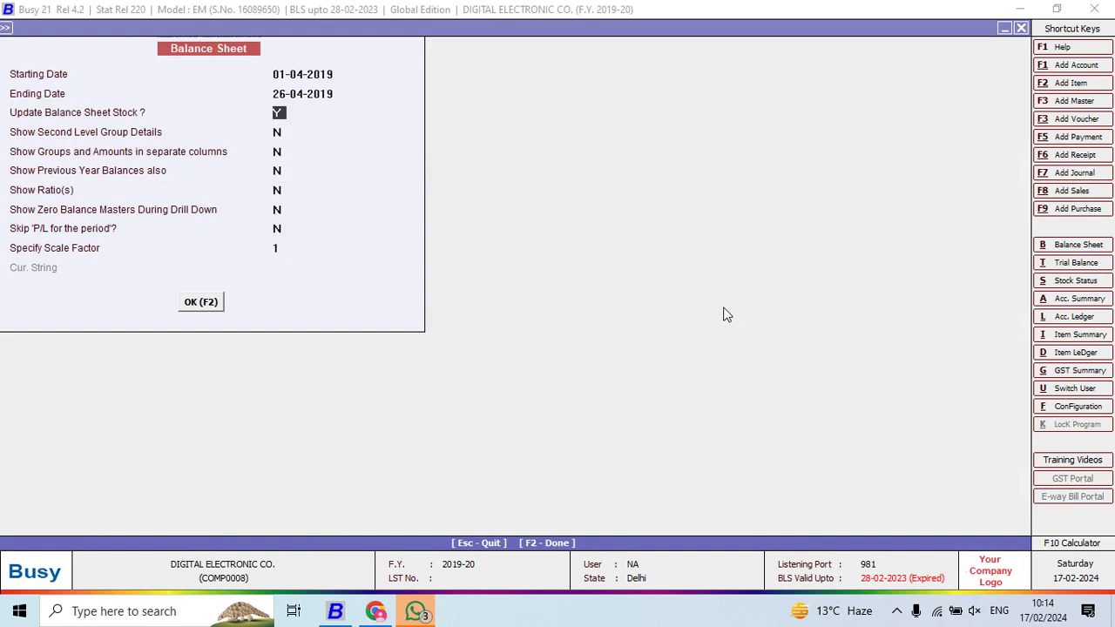
pyautogui.press('Return')
pyautogui.press('Return')
pyautogui.press('Return')
pyautogui.press('Return')
pyautogui.press('Return')
pyautogui.press('Return')
pyautogui.press('Return')
pyautogui.press('Return')
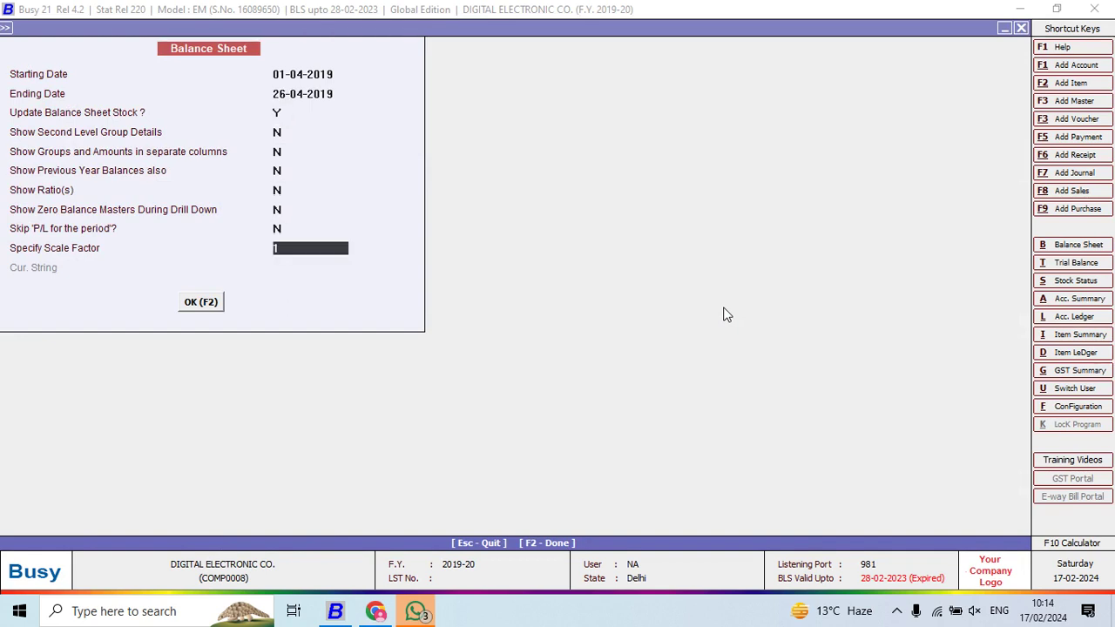
pyautogui.press('F2')
# Drill down from Current Assets in the balance sheet to the Sundry Debtors group balances.
pyautogui.press('Right')
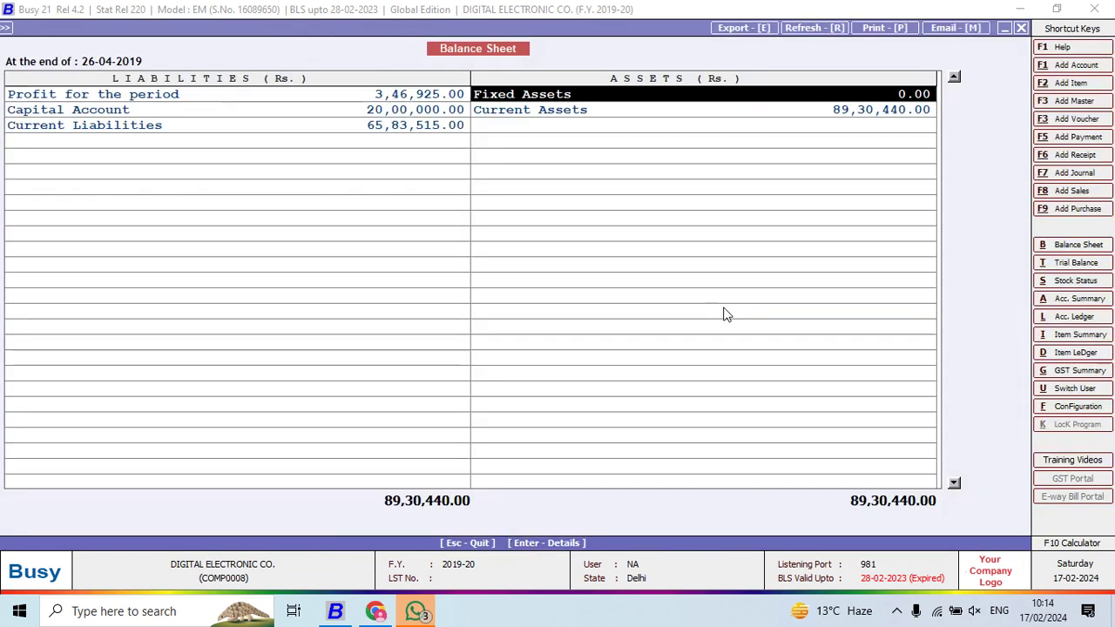
pyautogui.press('Down')
pyautogui.press('Return')
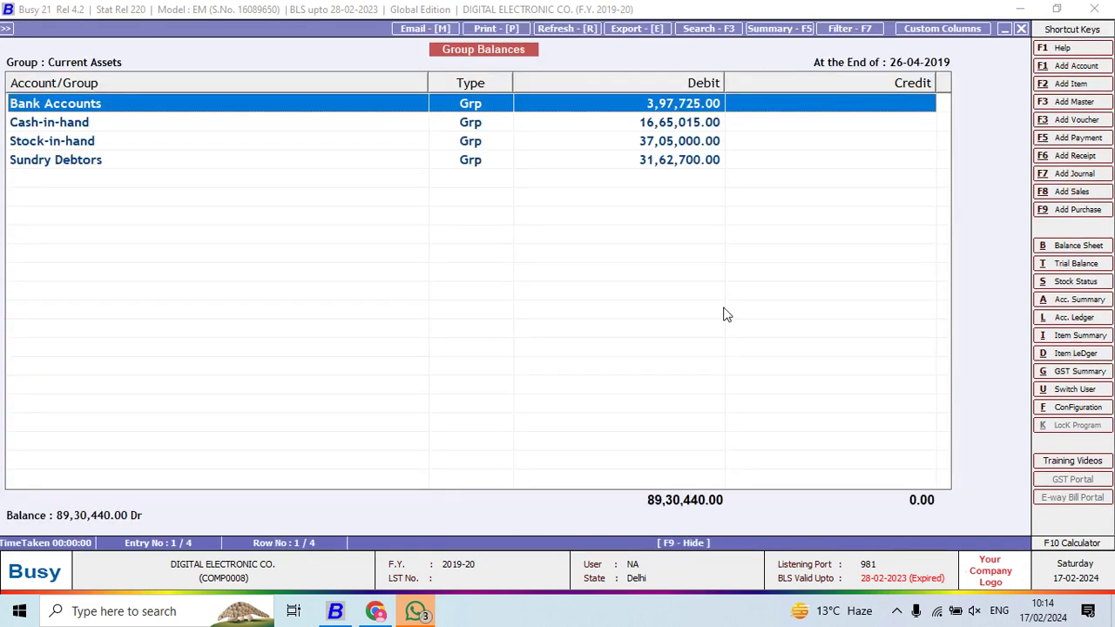
pyautogui.press('Down')
pyautogui.press('Down')
pyautogui.press('Down')
pyautogui.press('Return')
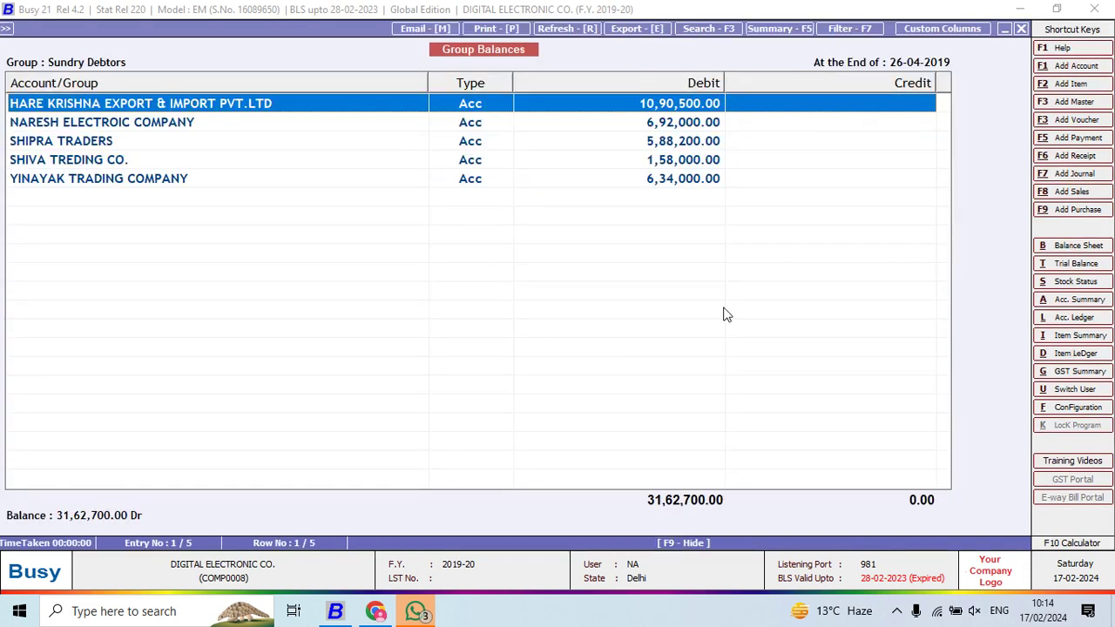
# Go through each debtor's balance from HARE KRISHNA EXPORT & IMPORT PVT.LTD to YINAYAK TRADING COMPANY.
pyautogui.press('Down')
pyautogui.press('Down')
pyautogui.press('Down')
pyautogui.press('Down')
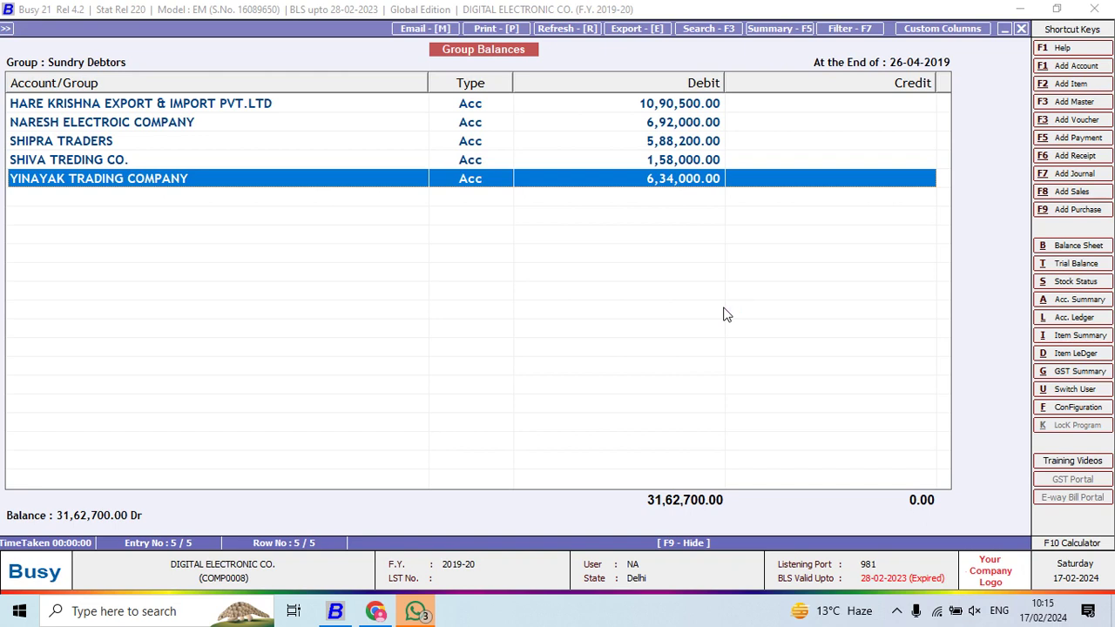
# Check question 14 on outstanding receivables in Project 6.pdf in Chrome and return to Busy.
pyautogui.hotkey('alt', 'Tab')
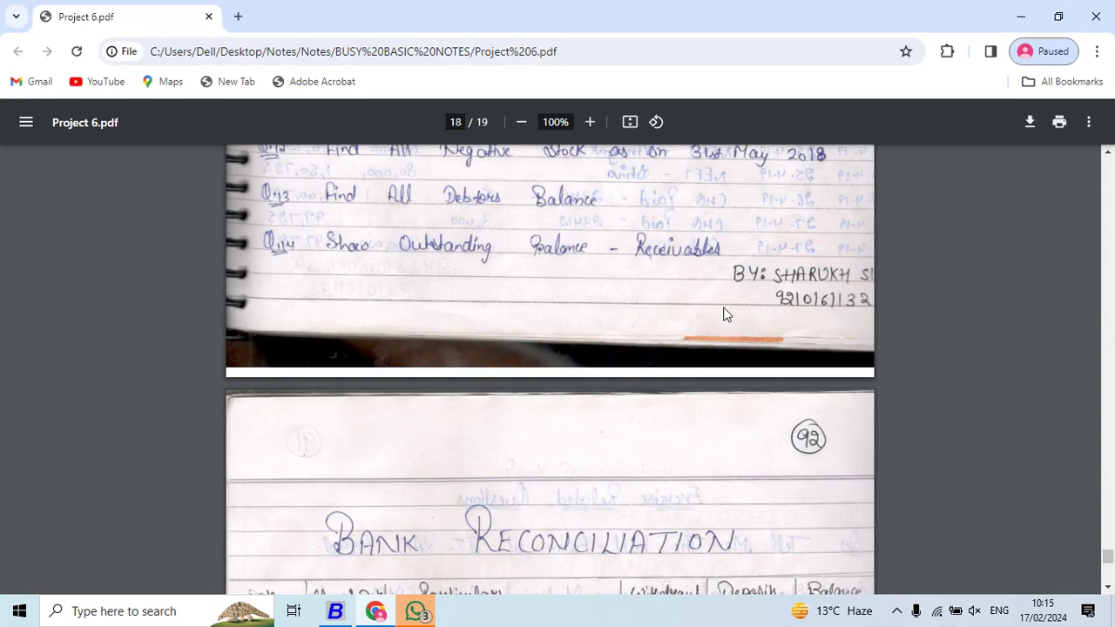
pyautogui.scroll(-1, 725, 314)
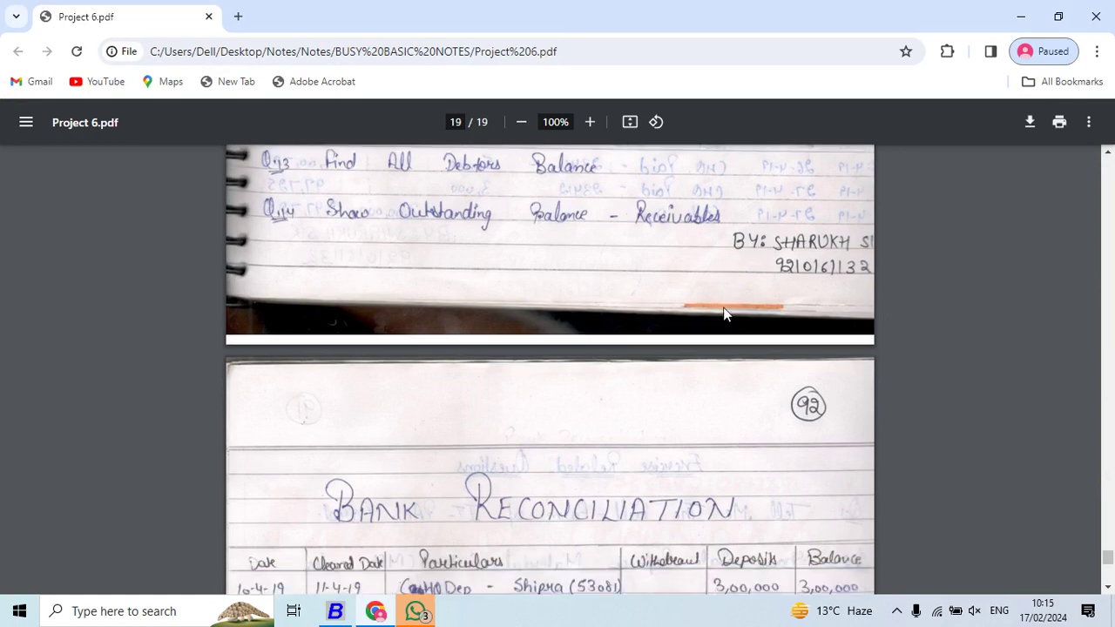
pyautogui.hotkey('alt', 'Tab')
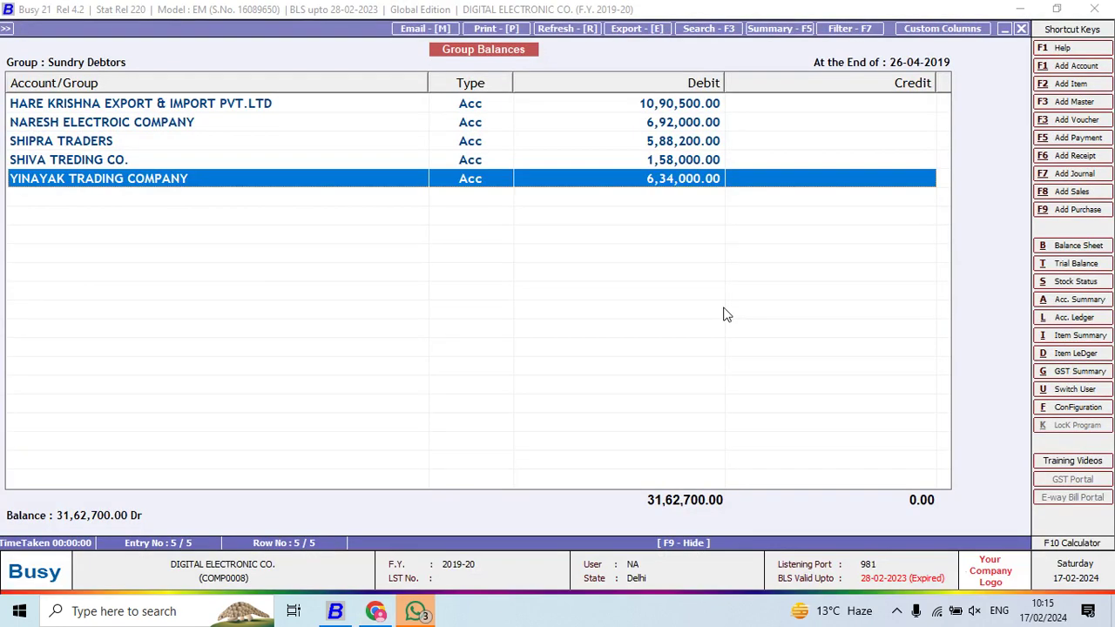
# Close the Sundry Debtors balances and the other open reports.
pyautogui.press('Escape')
pyautogui.press('Escape')
pyautogui.press('Escape')
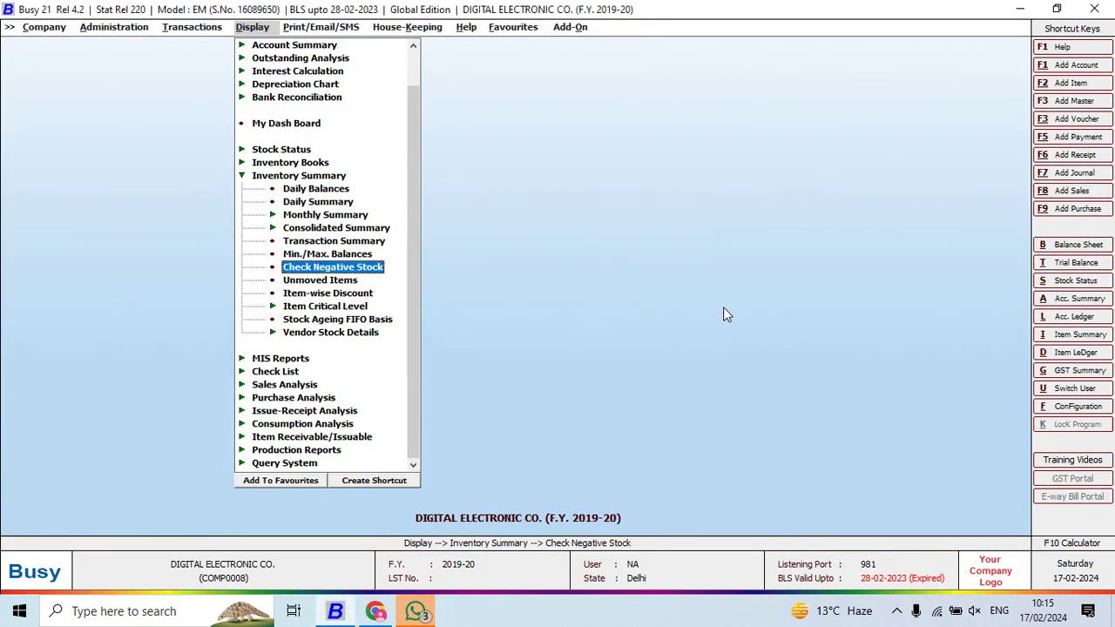
# Leave the Inventory Summary reports and open the Amount Receivable report under Outstanding Analysis.
pyautogui.press('Left')
pyautogui.press('Up')
pyautogui.press('Up')
pyautogui.press('Up')
pyautogui.press('Up')
pyautogui.press('Up')
pyautogui.press('Up')
pyautogui.press('Up')
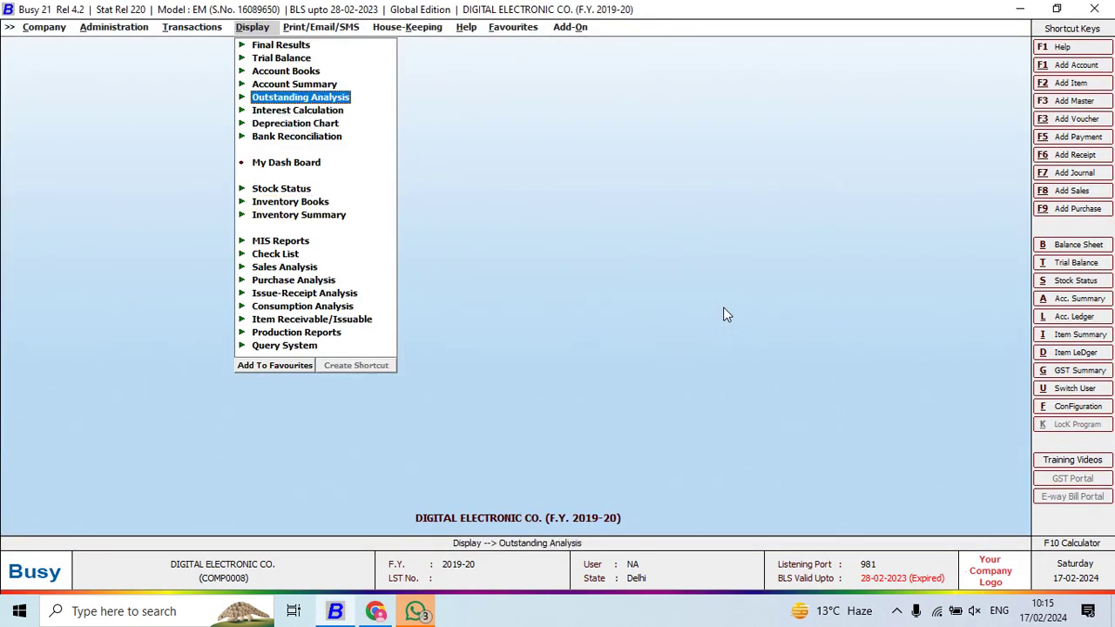
pyautogui.press('Right')
pyautogui.press('Return')
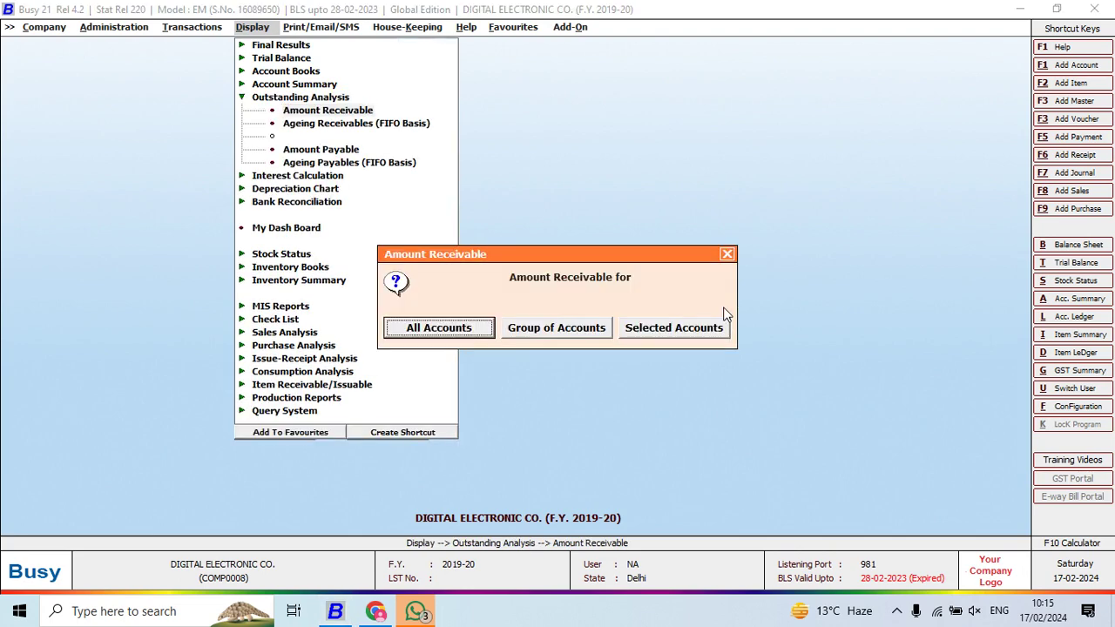
# Generate the amount receivable for all accounts as on 26-04-2019, shown by name, without mobile numbers, amount filter or report notes.
pyautogui.press('Return')
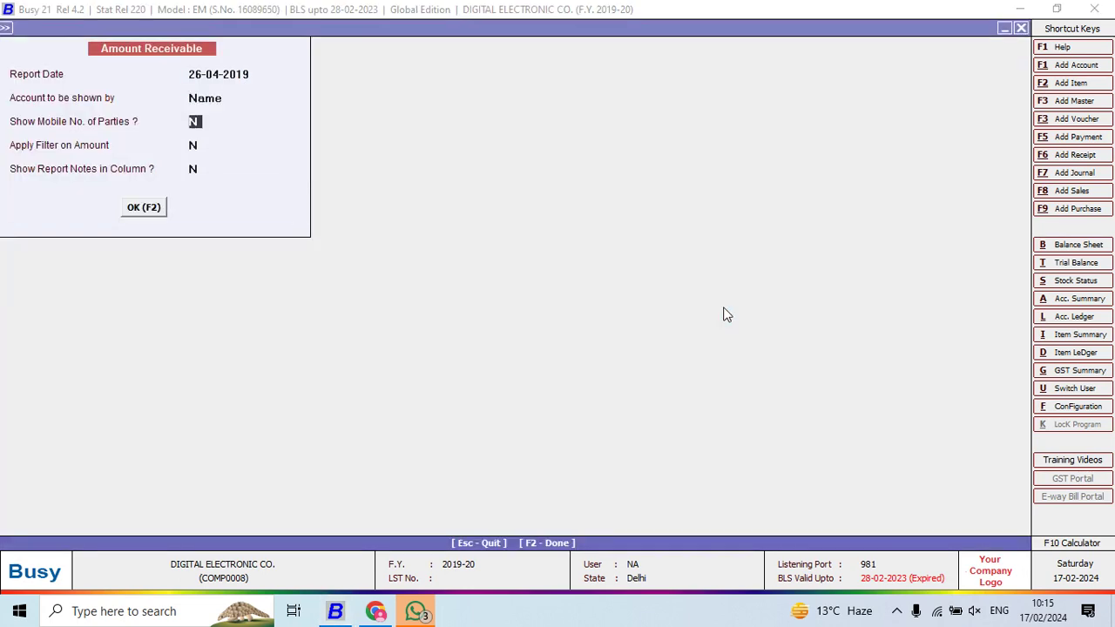
pyautogui.press('Return')
pyautogui.press('Return')
pyautogui.press('Return')
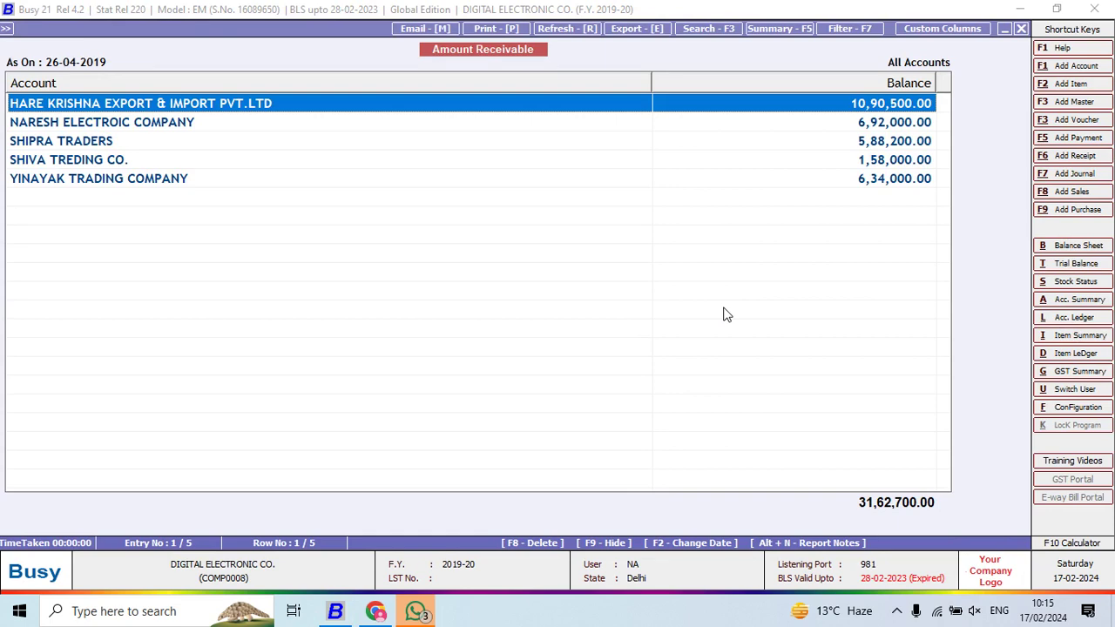
# Switch to Chrome and look back over the exercise questions in Project 6.pdf.
pyautogui.hotkey('alt', 'Tab')
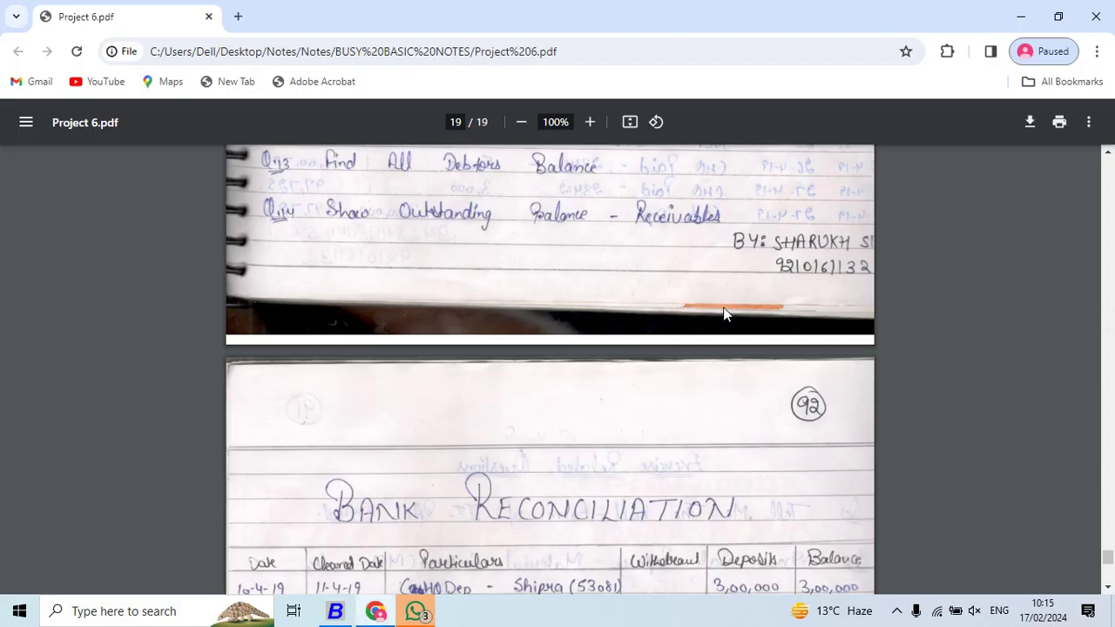
pyautogui.scroll(6, 725, 322)
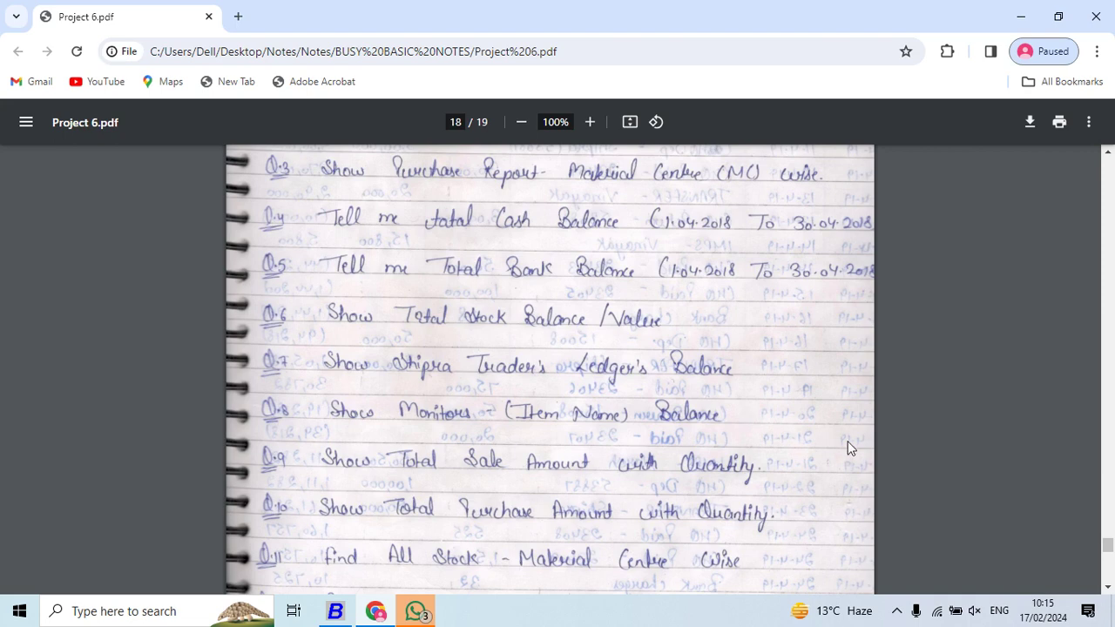
pyautogui.click(898, 613)
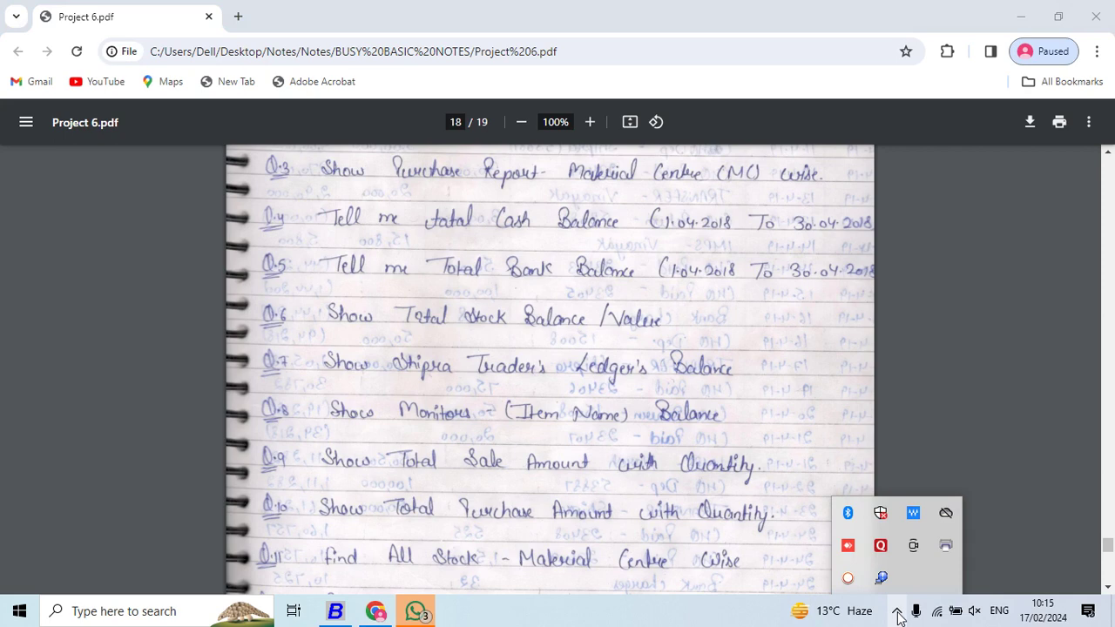
pyautogui.click(848, 579)
pyautogui.click(1107, 558)
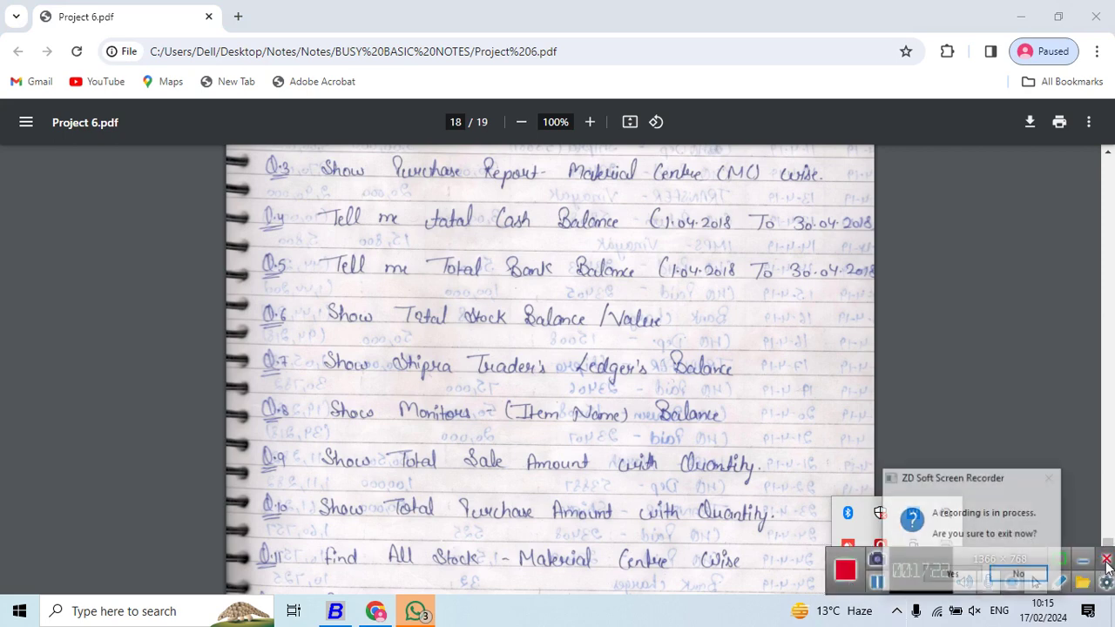